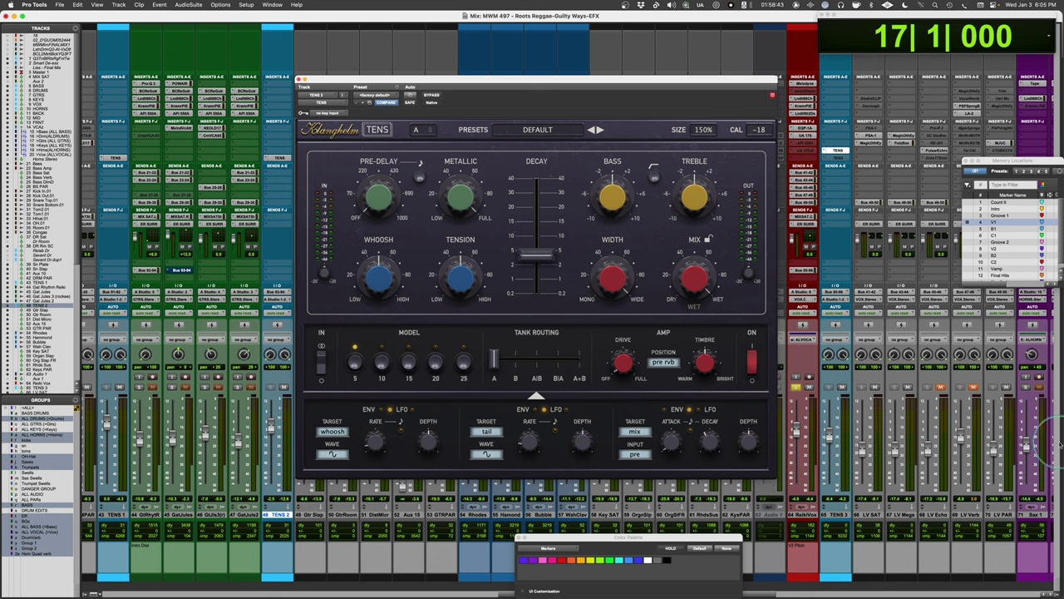
- Audition the TENS reverb's 20 spring model
{"action": "left_click", "coordinate": [436, 364]}
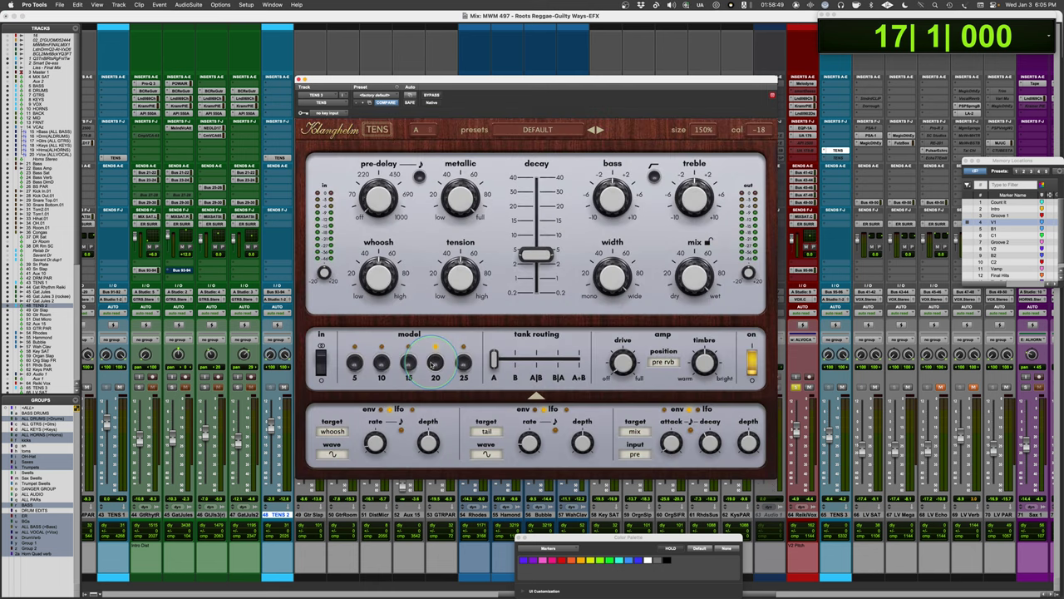
{"action": "mouse_move", "coordinate": [524, 297]}
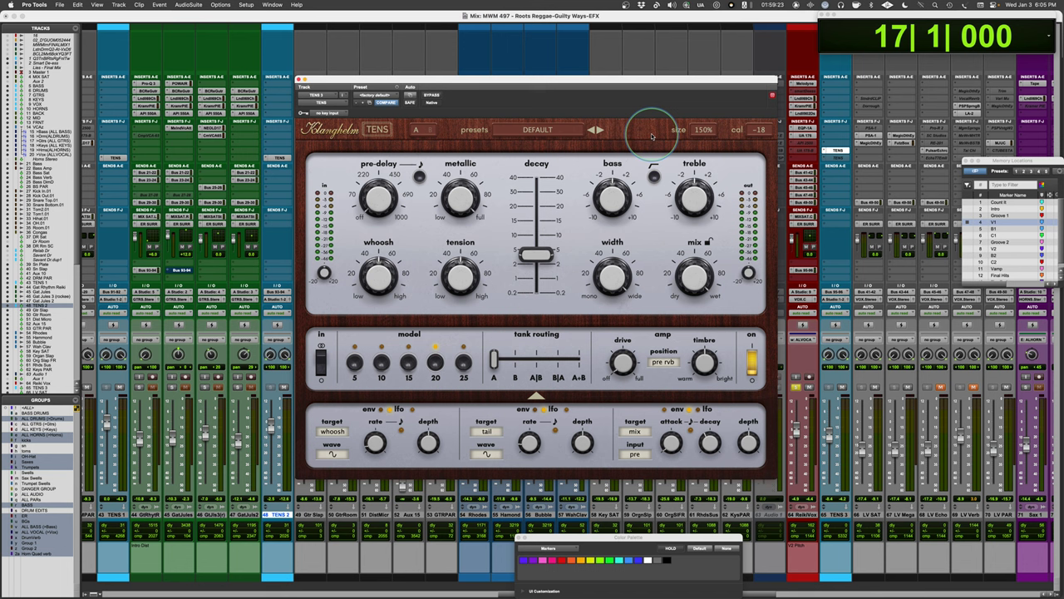
- Audition TENS spring models 10, 5, 25, 20, 25, 10 and 15, ending on model 20
{"action": "left_click", "coordinate": [380, 363]}
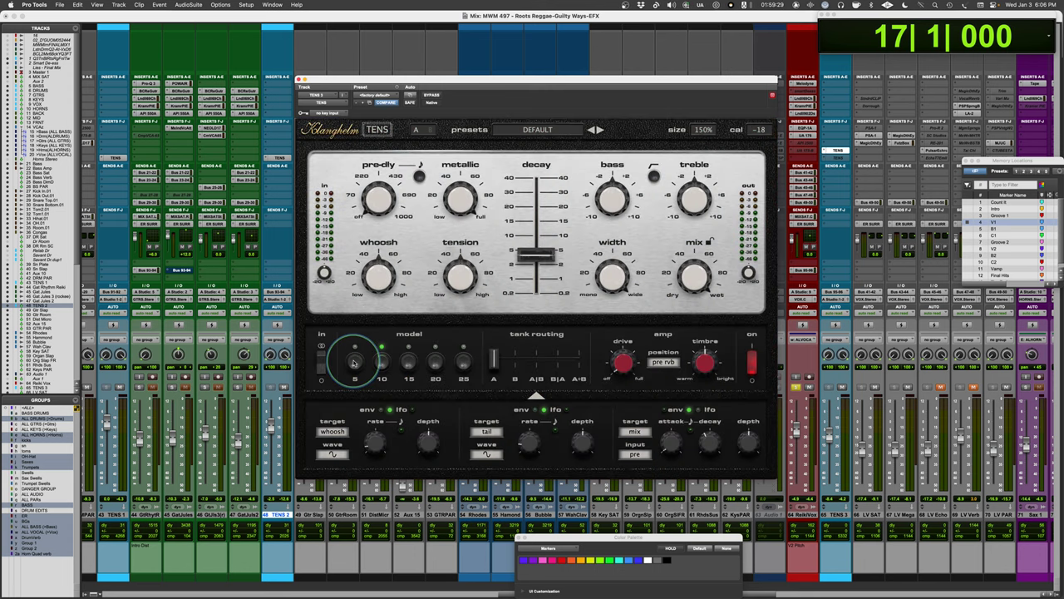
{"action": "left_click", "coordinate": [354, 363]}
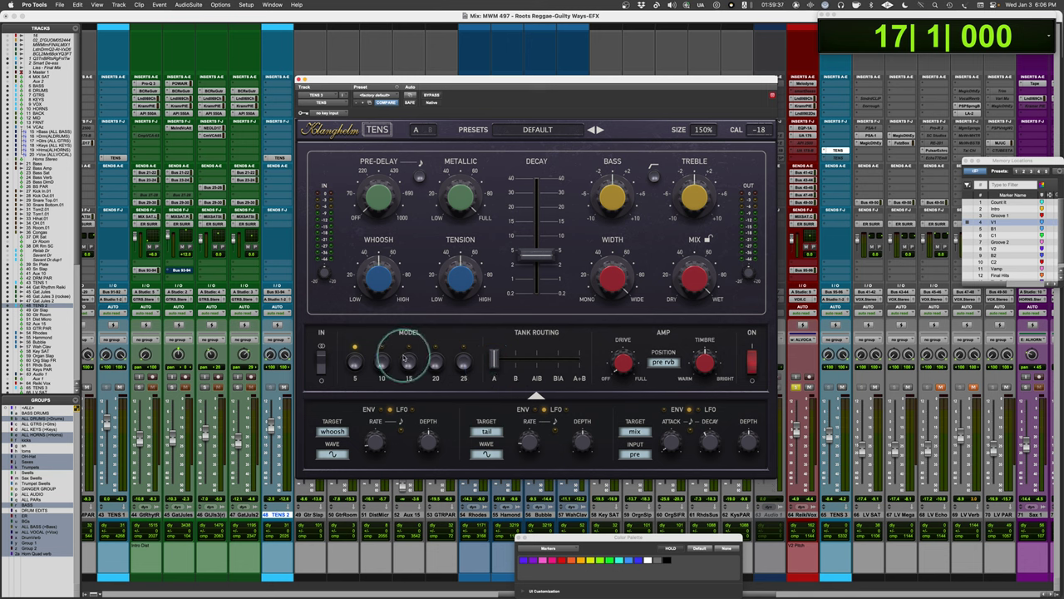
{"action": "left_click", "coordinate": [463, 363]}
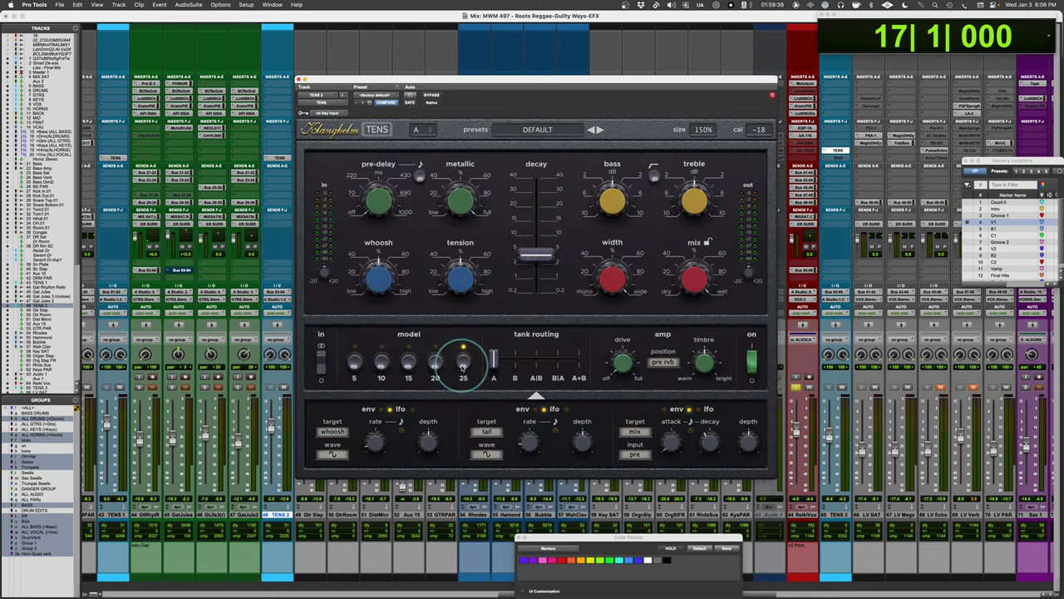
{"action": "left_click", "coordinate": [435, 363]}
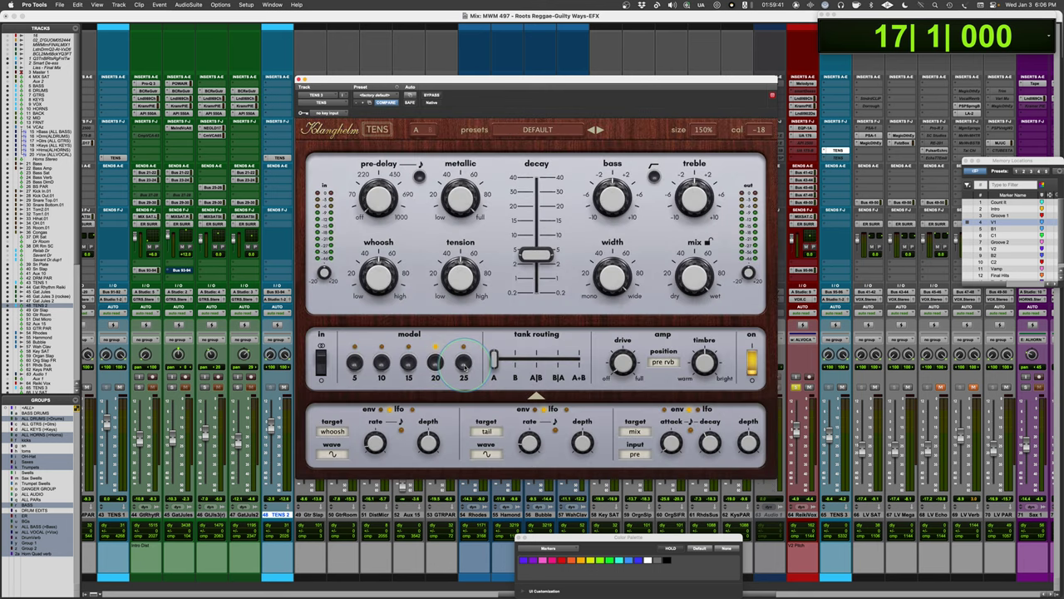
{"action": "left_click", "coordinate": [464, 363]}
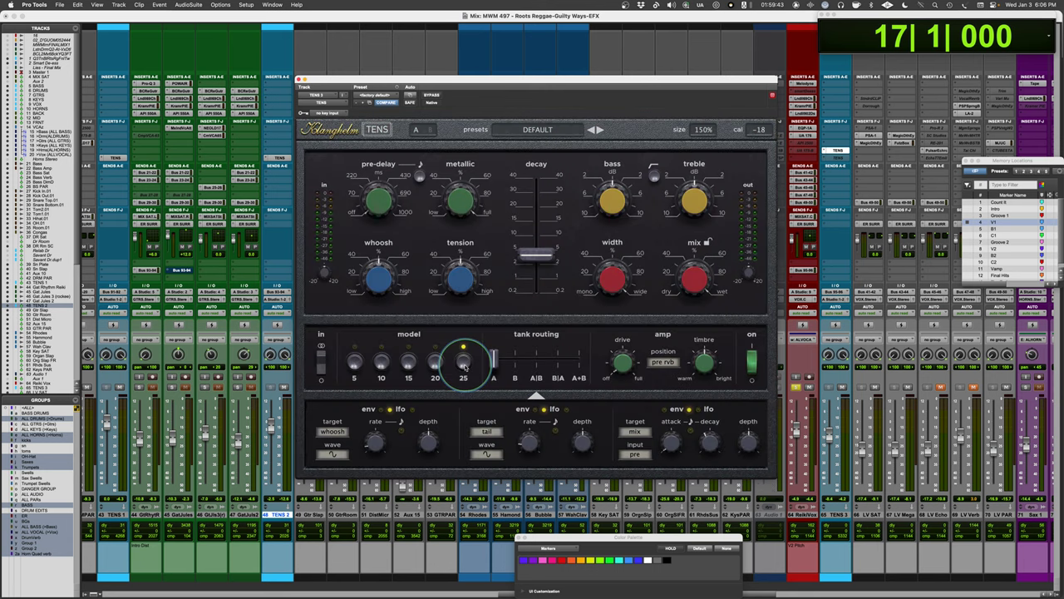
{"action": "left_click", "coordinate": [381, 363]}
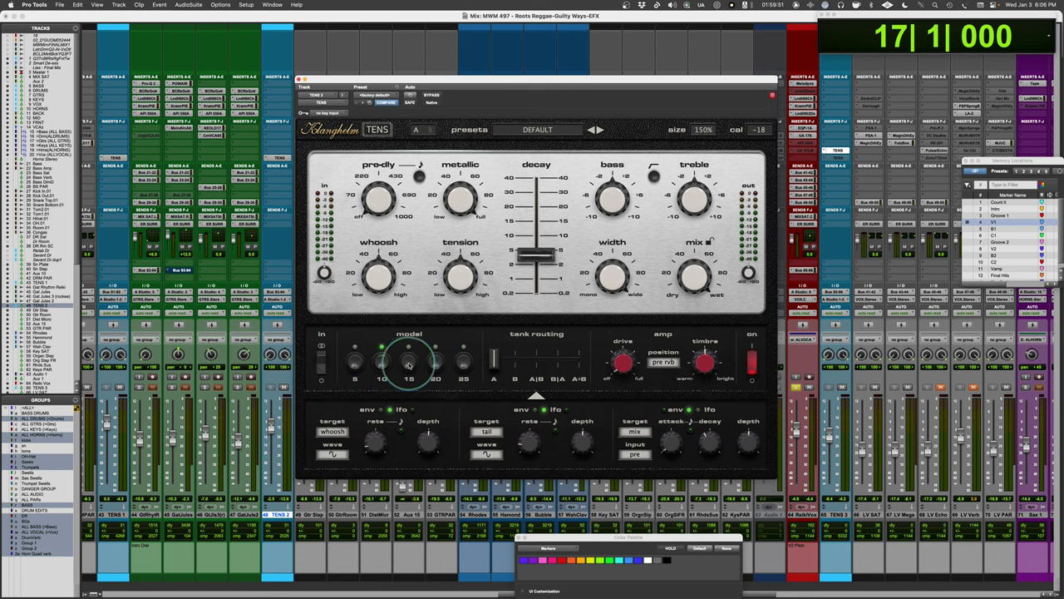
{"action": "left_click", "coordinate": [408, 363]}
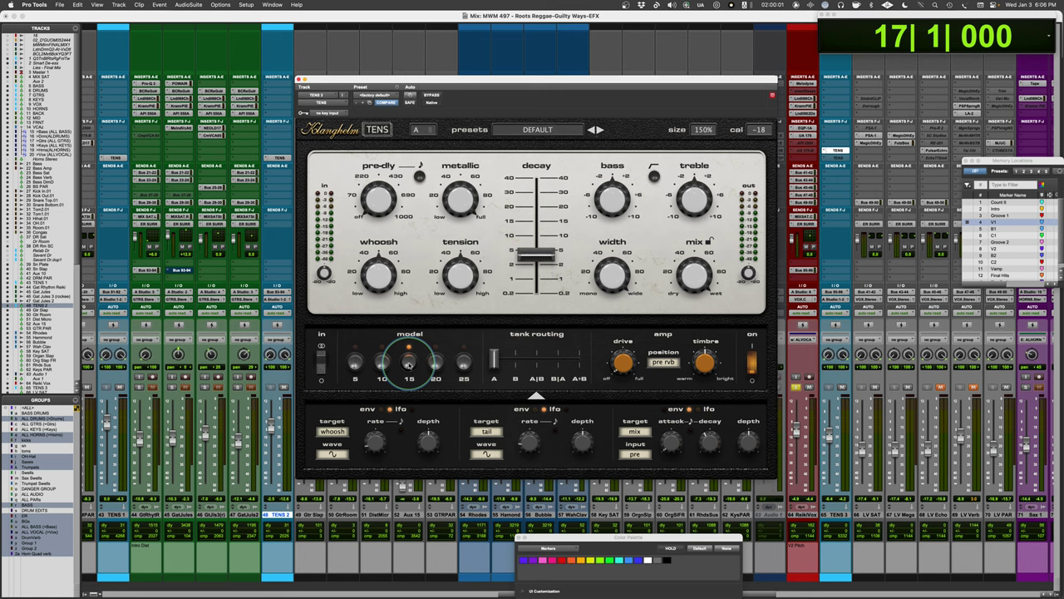
{"action": "left_click", "coordinate": [435, 363]}
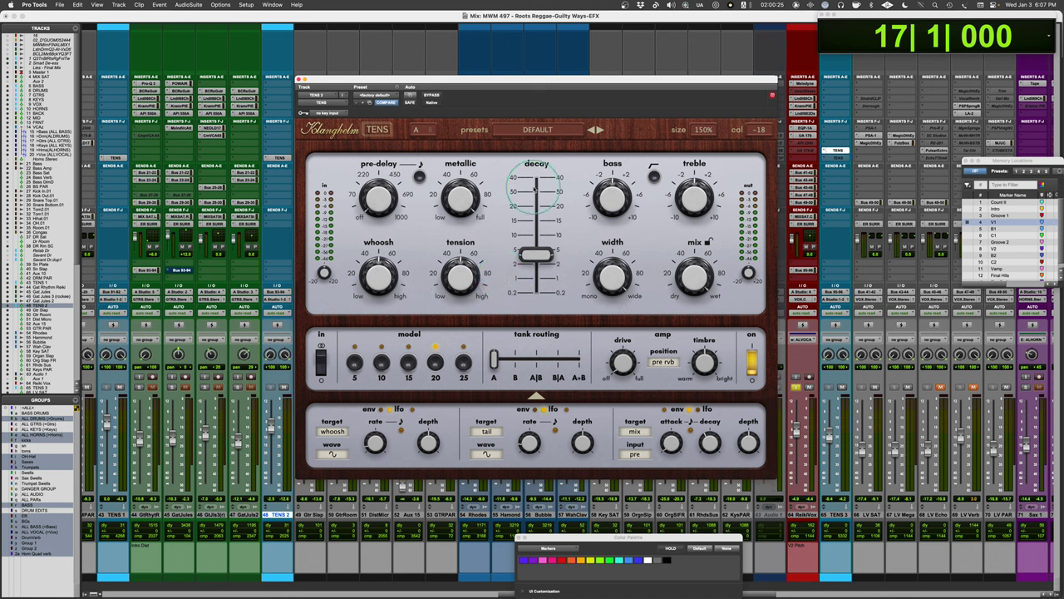
{"action": "mouse_move", "coordinate": [515, 299]}
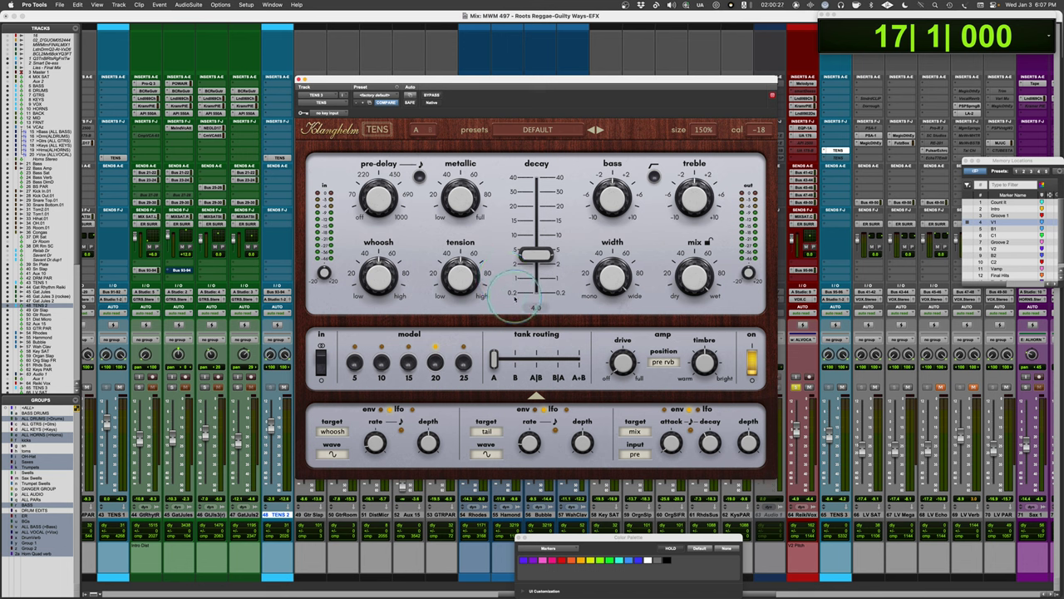
{"action": "mouse_move", "coordinate": [352, 204]}
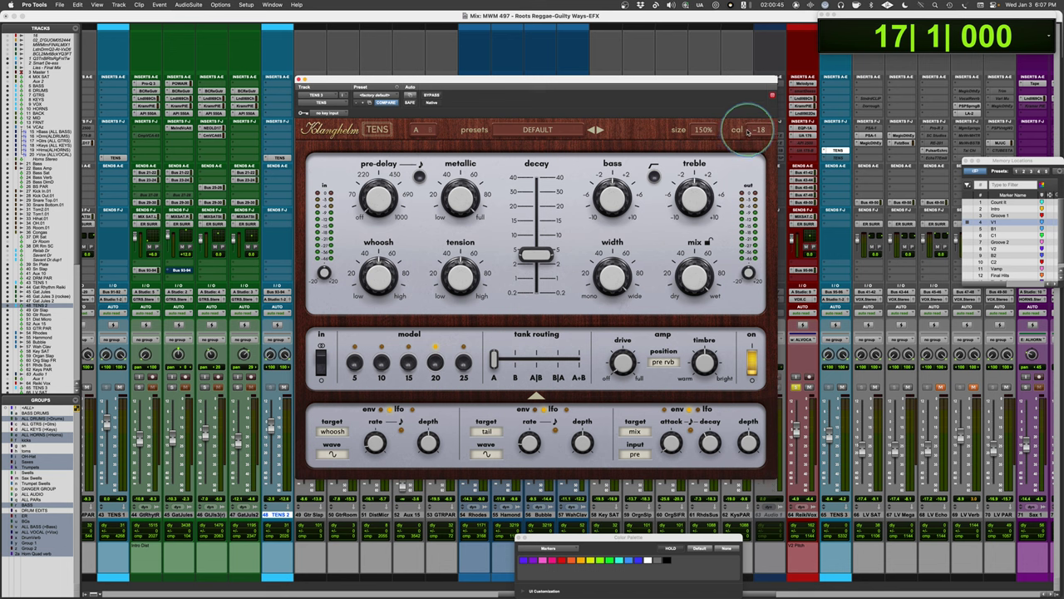
{"action": "scroll", "coordinate": [756, 133], "scroll_direction": "up", "scroll_amount": 1}
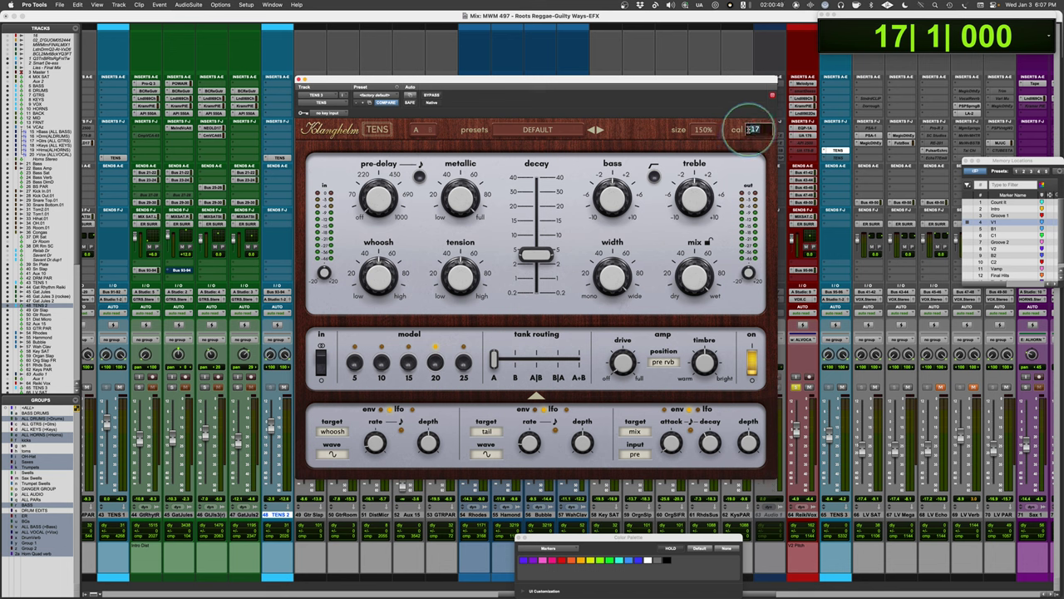
{"action": "scroll", "coordinate": [750, 130], "scroll_direction": "down", "scroll_amount": 1}
{"action": "left_click", "coordinate": [750, 129], "text": "alt"}
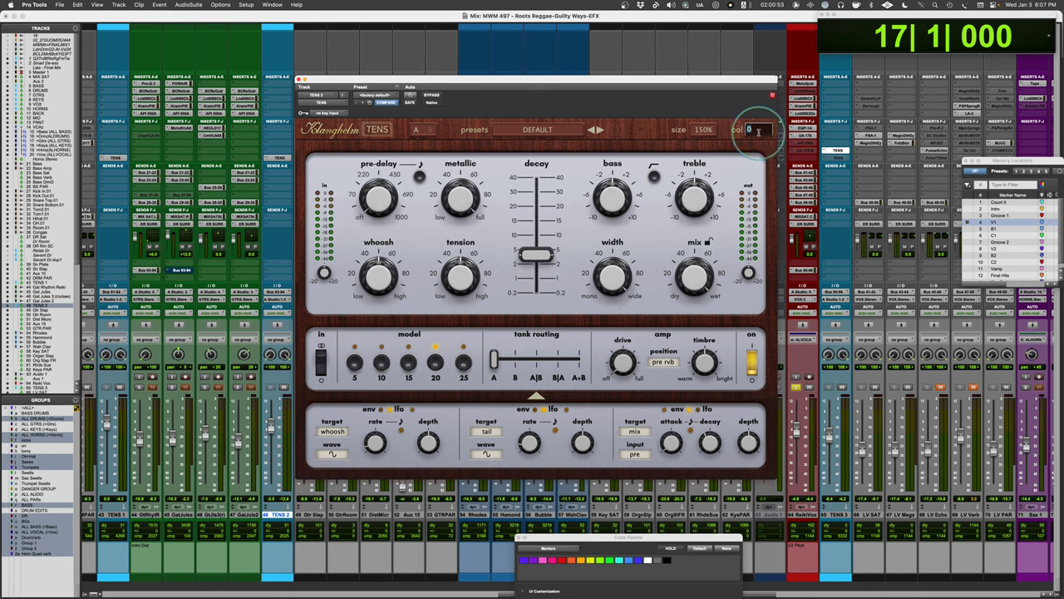
{"action": "type", "text": "-24"}
{"action": "key", "text": "Return"}
{"action": "mouse_move", "coordinate": [758, 139]}
{"action": "left_mouse_down"}
{"action": "mouse_move", "coordinate": [759, 176]}
{"action": "mouse_move", "coordinate": [769, 135]}
{"action": "left_mouse_up"}
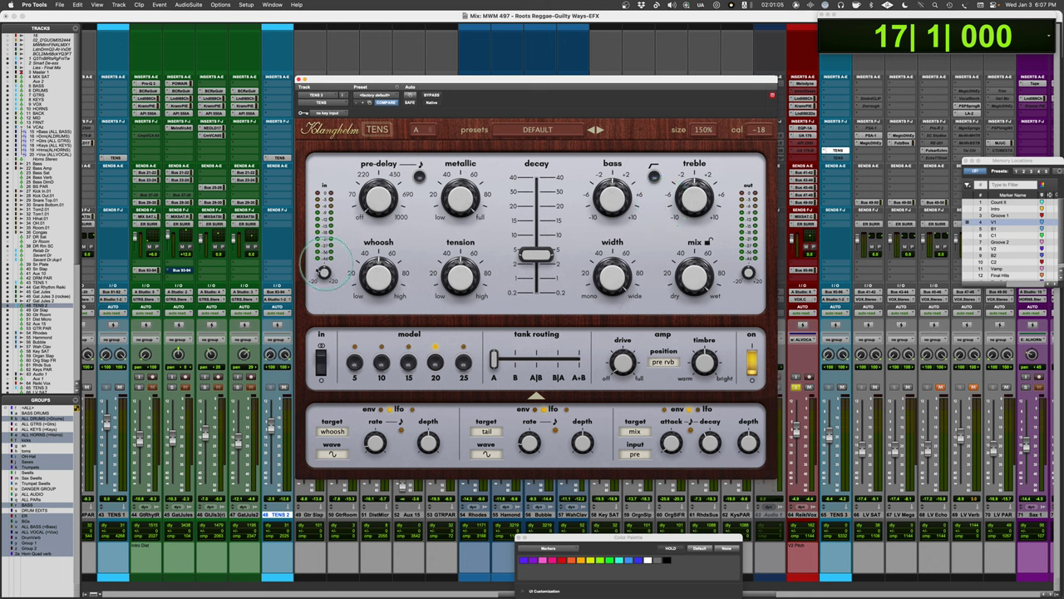
- Toggle pre-delay note sync on and off, then drop Metallic to low and back to full
{"action": "left_click", "coordinate": [420, 176]}
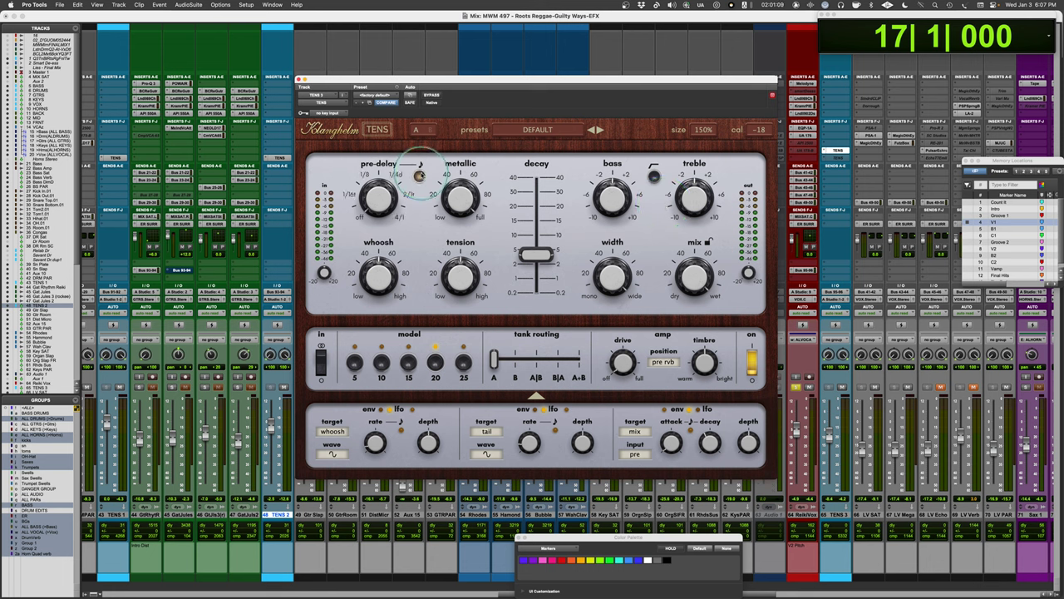
{"action": "left_click", "coordinate": [420, 175]}
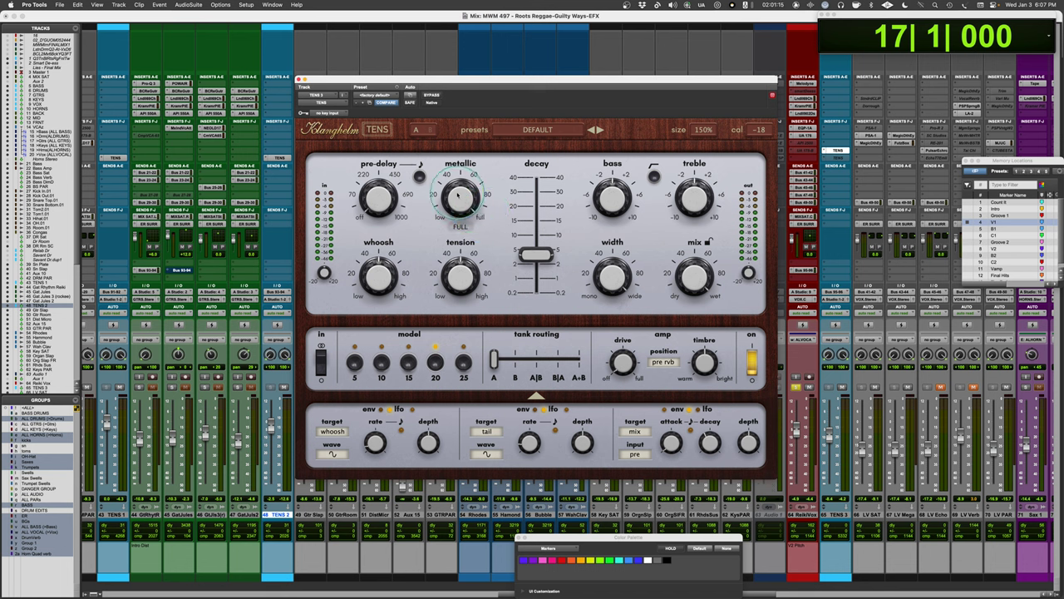
{"action": "mouse_move", "coordinate": [468, 204]}
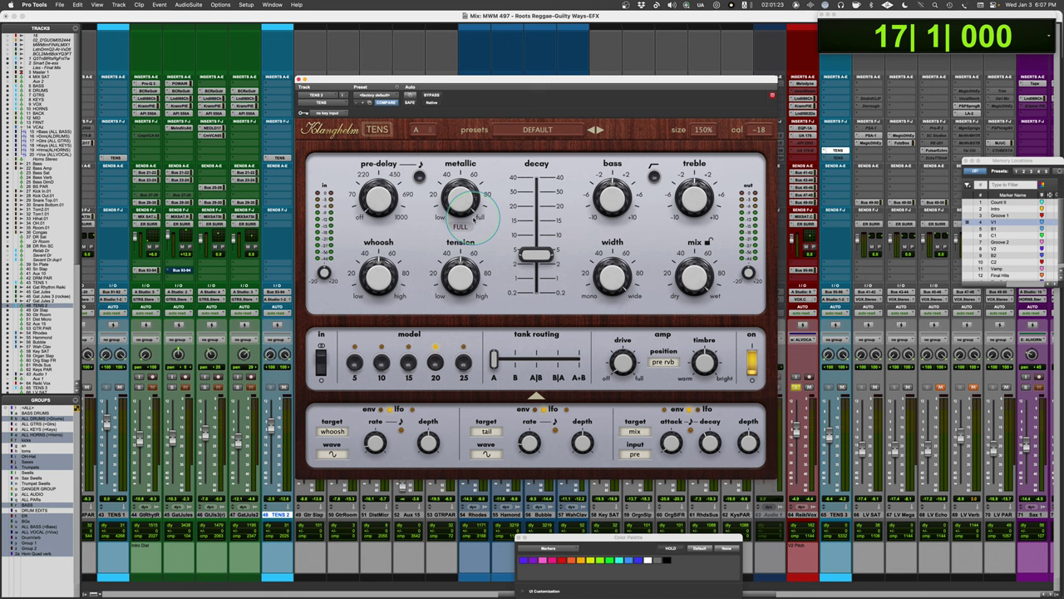
{"action": "left_click", "coordinate": [475, 219]}
{"action": "left_click", "coordinate": [459, 203]}
{"action": "mouse_move", "coordinate": [405, 258]}
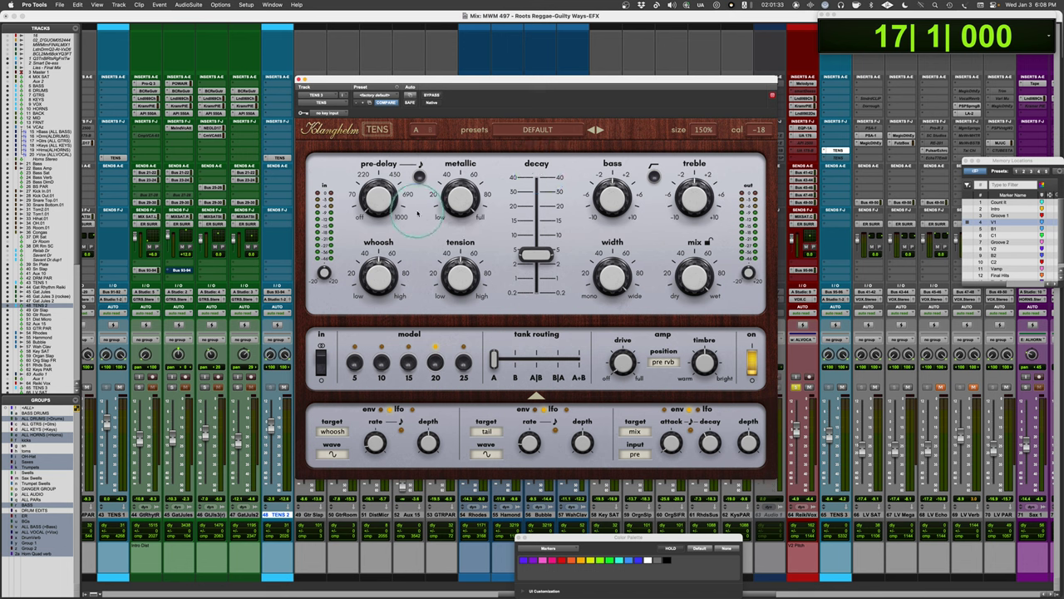
{"action": "mouse_move", "coordinate": [384, 287]}
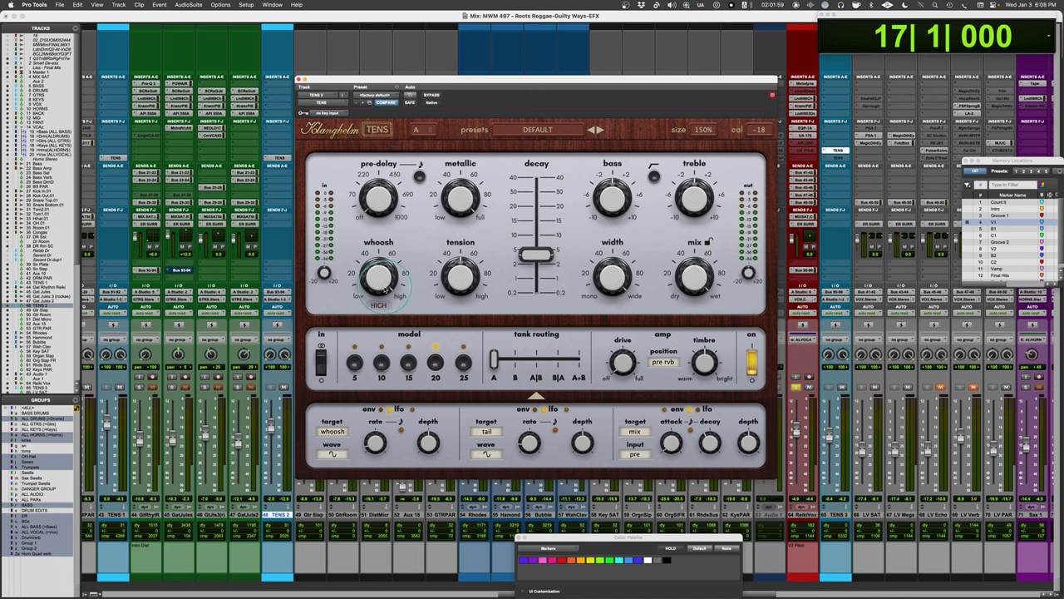
- Return Whoosh to 50.0, turn Tension fully up, then set Tension to low
{"action": "left_click_drag", "start_coordinate": [383, 287], "coordinate": [424, 287]}
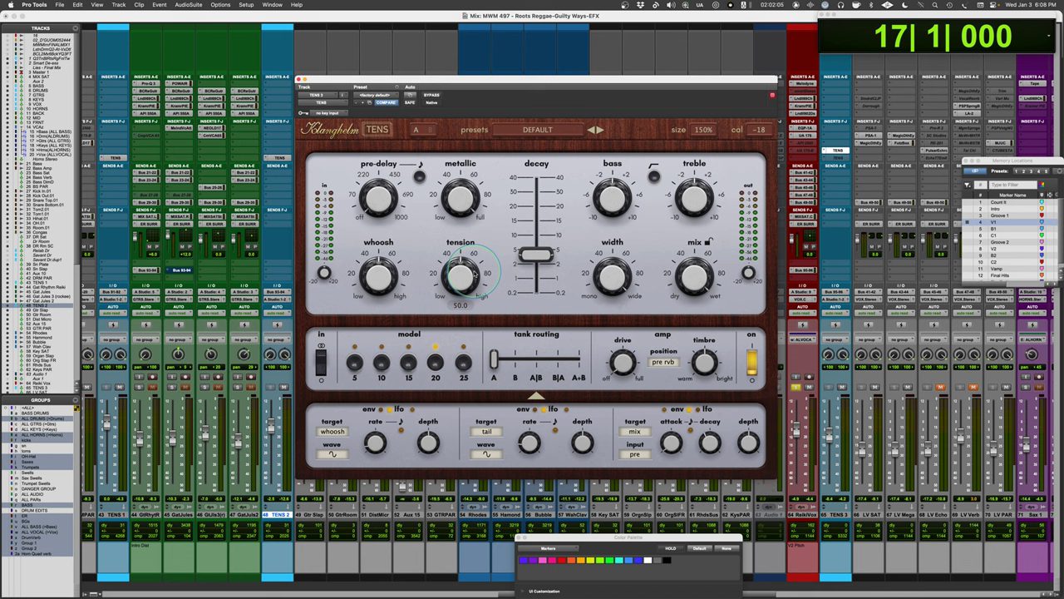
{"action": "left_click_drag", "start_coordinate": [474, 274], "coordinate": [476, 115]}
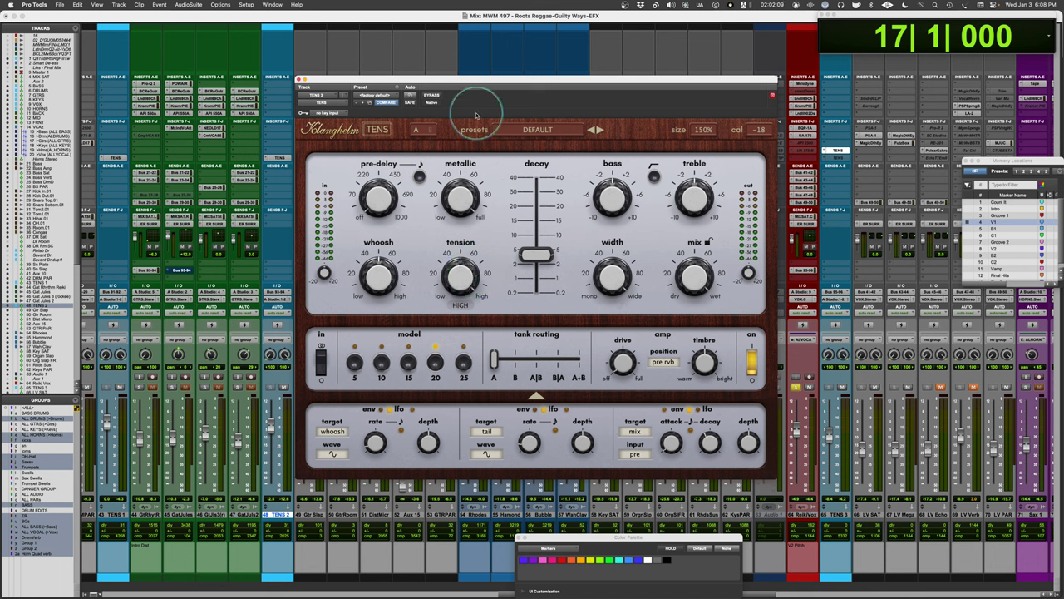
{"action": "left_click", "coordinate": [462, 274]}
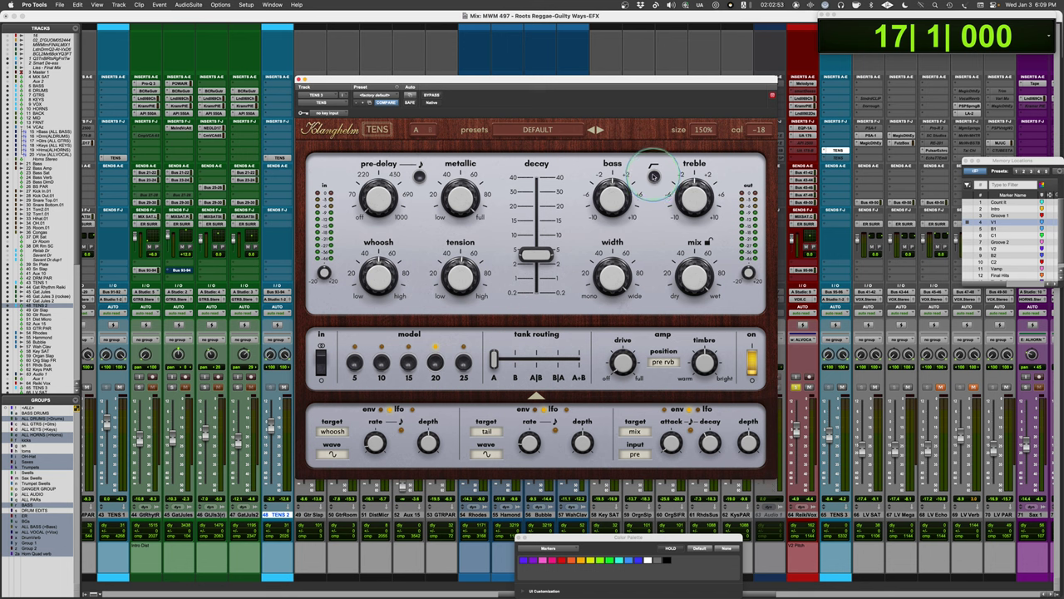
- Narrow the TENS reverb width to mono, inspecting the Bass, Mix and input/output trim controls
{"action": "mouse_move", "coordinate": [616, 219]}
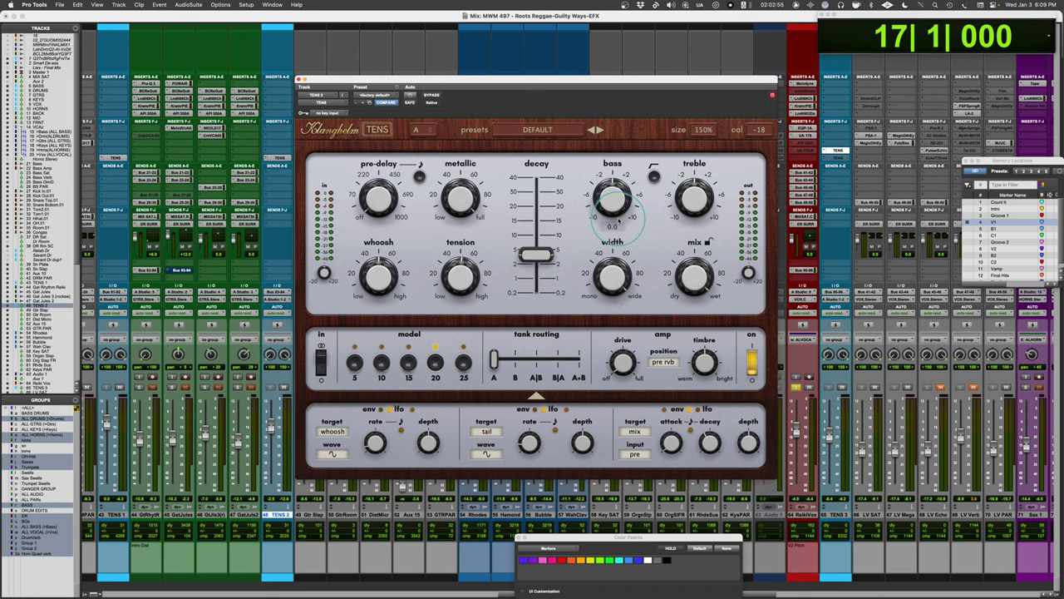
{"action": "mouse_move", "coordinate": [696, 260]}
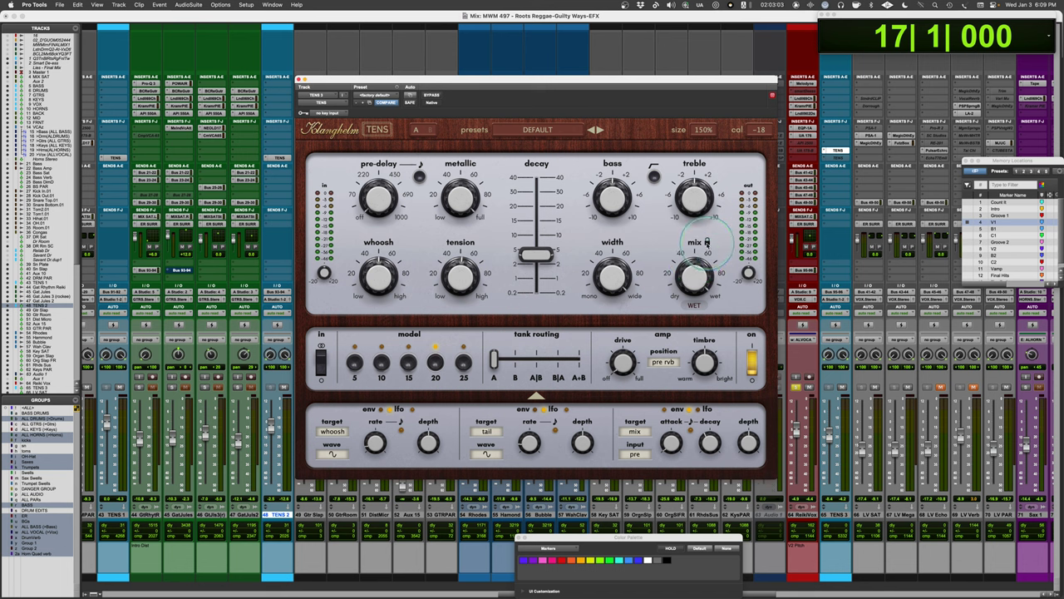
{"action": "mouse_move", "coordinate": [709, 279]}
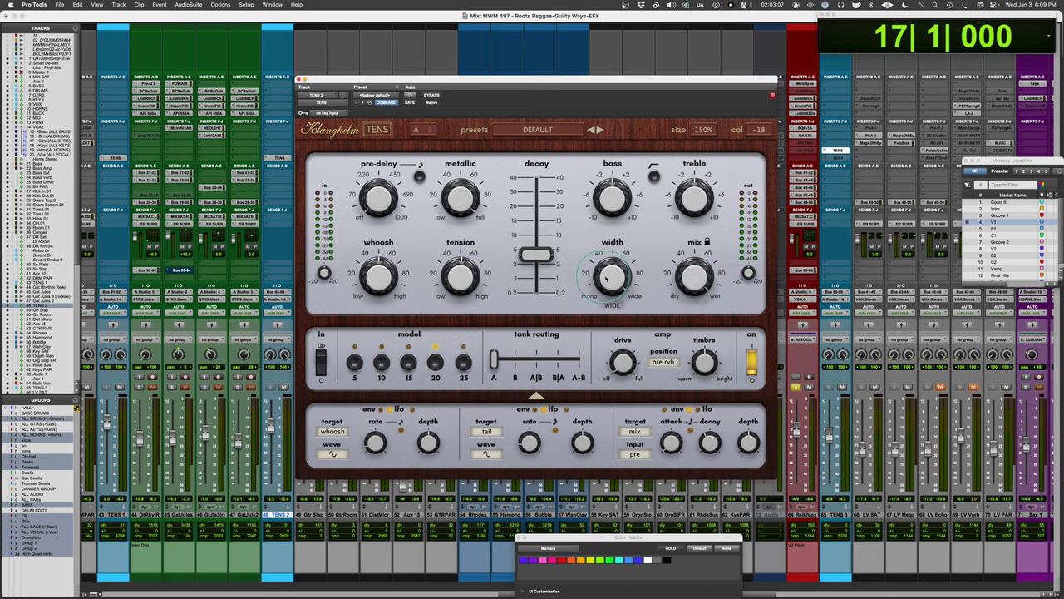
{"action": "mouse_move", "coordinate": [612, 277]}
{"action": "left_click", "coordinate": [612, 304]}
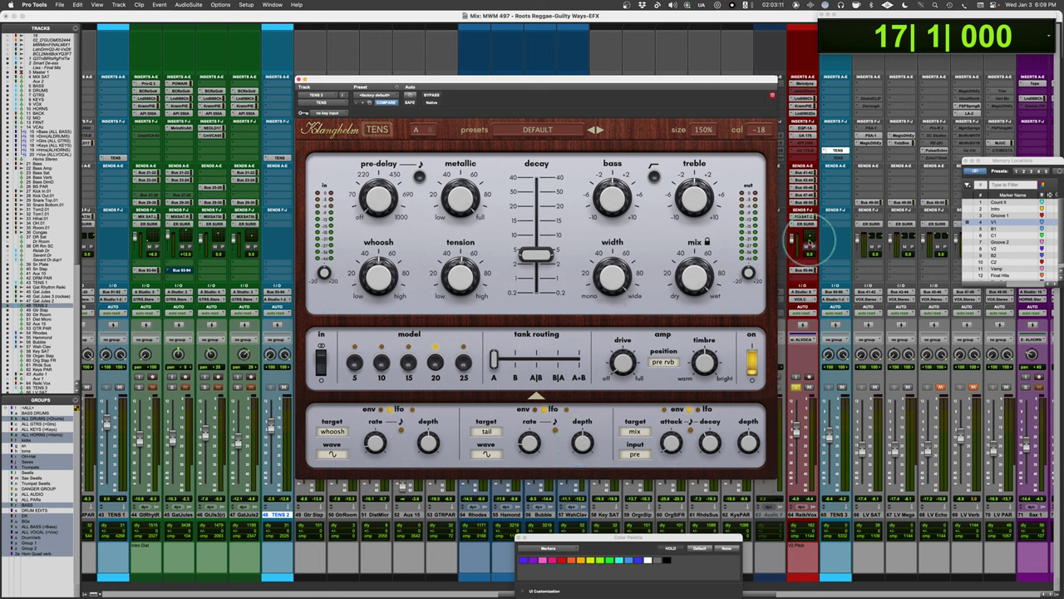
{"action": "mouse_move", "coordinate": [324, 279]}
{"action": "mouse_move", "coordinate": [757, 278]}
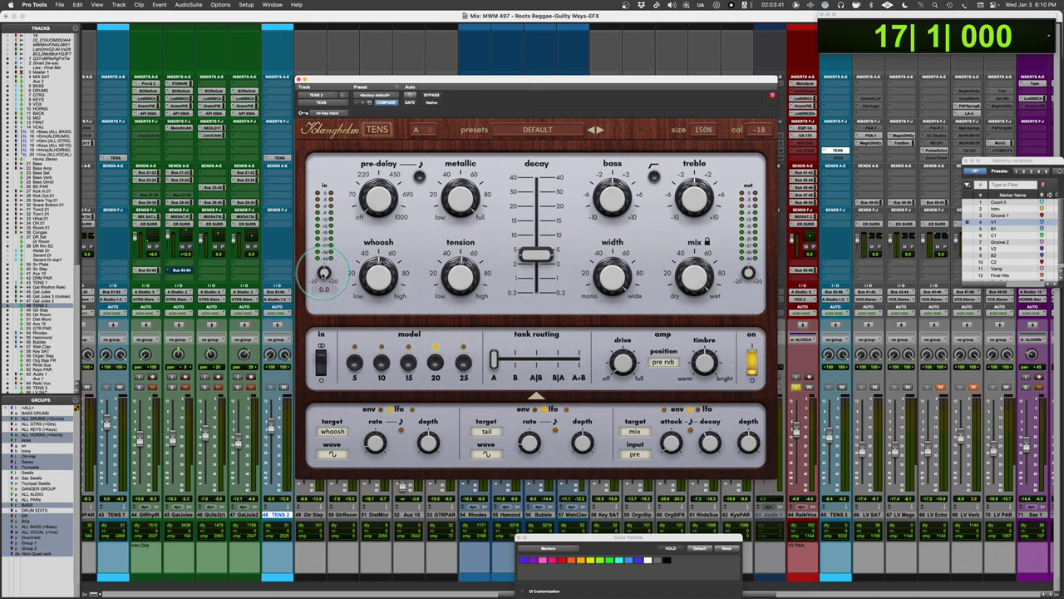
- Flip the TENS input switch three times to compare stereo and mono input
{"action": "mouse_move", "coordinate": [378, 275]}
{"action": "mouse_move", "coordinate": [623, 359]}
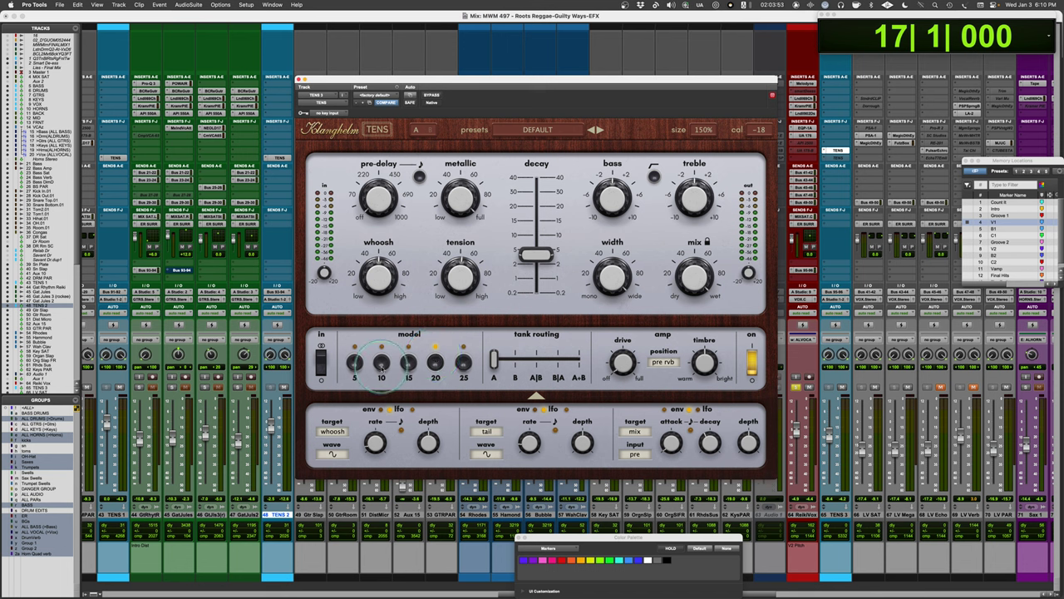
{"action": "left_click", "coordinate": [321, 355]}
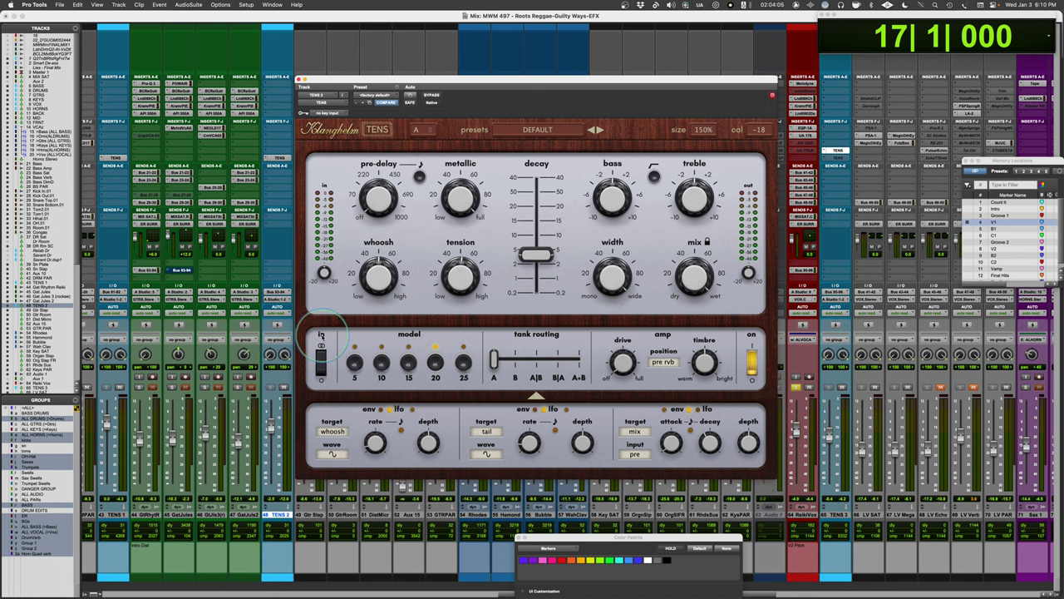
{"action": "left_click", "coordinate": [323, 373]}
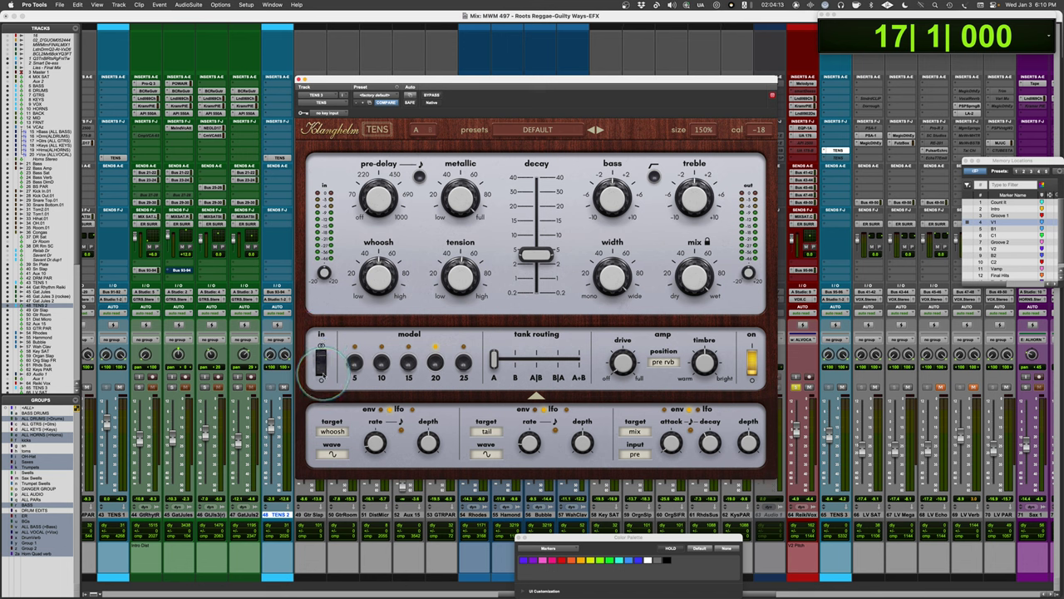
{"action": "left_click", "coordinate": [322, 356]}
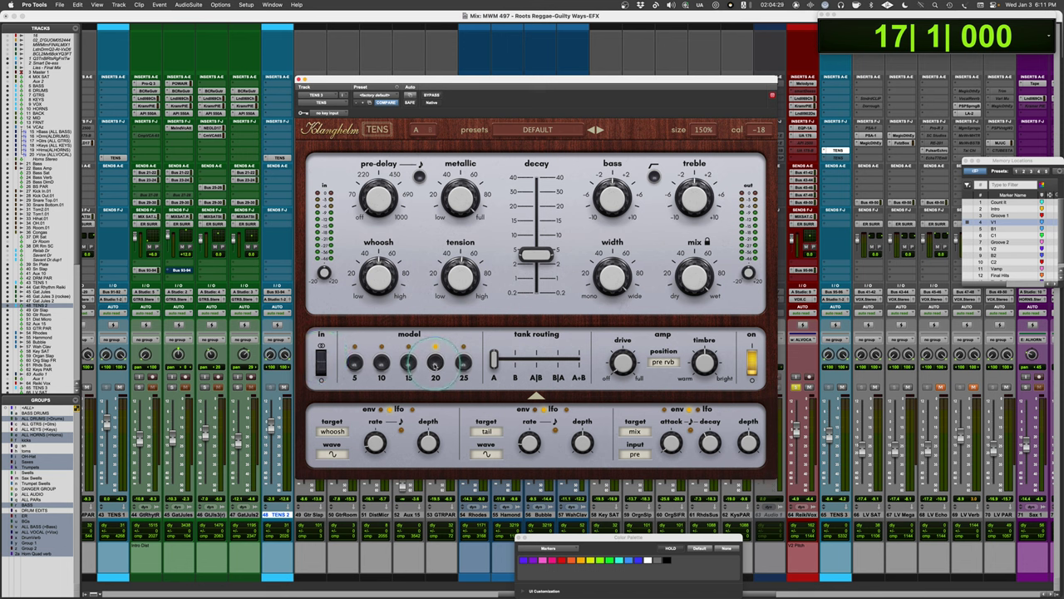
- Audition spring models 5, 25 and 15, settling on the 20 model
{"action": "left_click", "coordinate": [355, 364]}
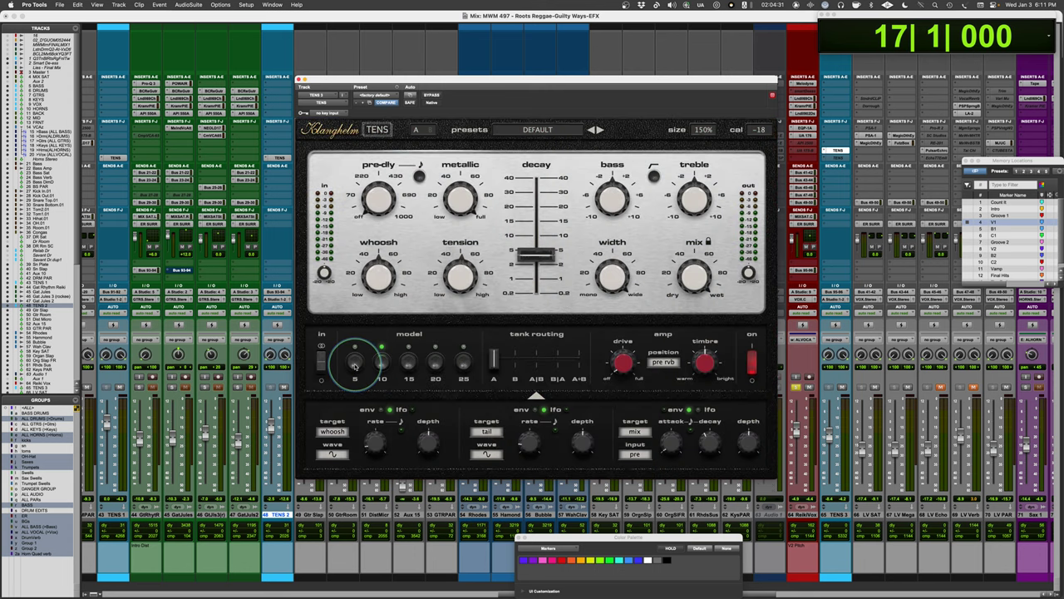
{"action": "left_click", "coordinate": [463, 363]}
{"action": "left_click", "coordinate": [409, 363]}
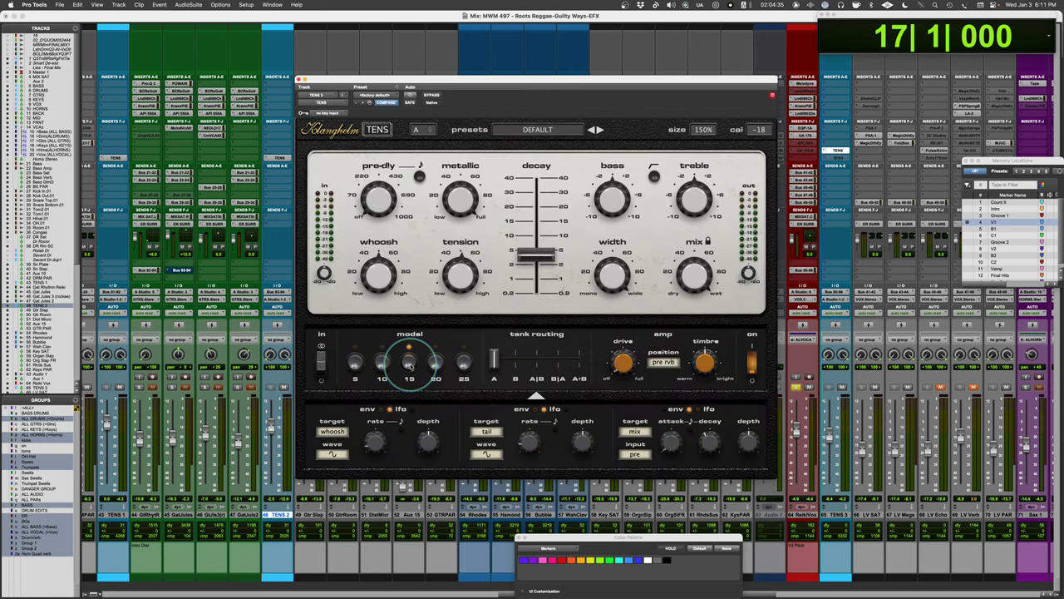
{"action": "left_click", "coordinate": [432, 363]}
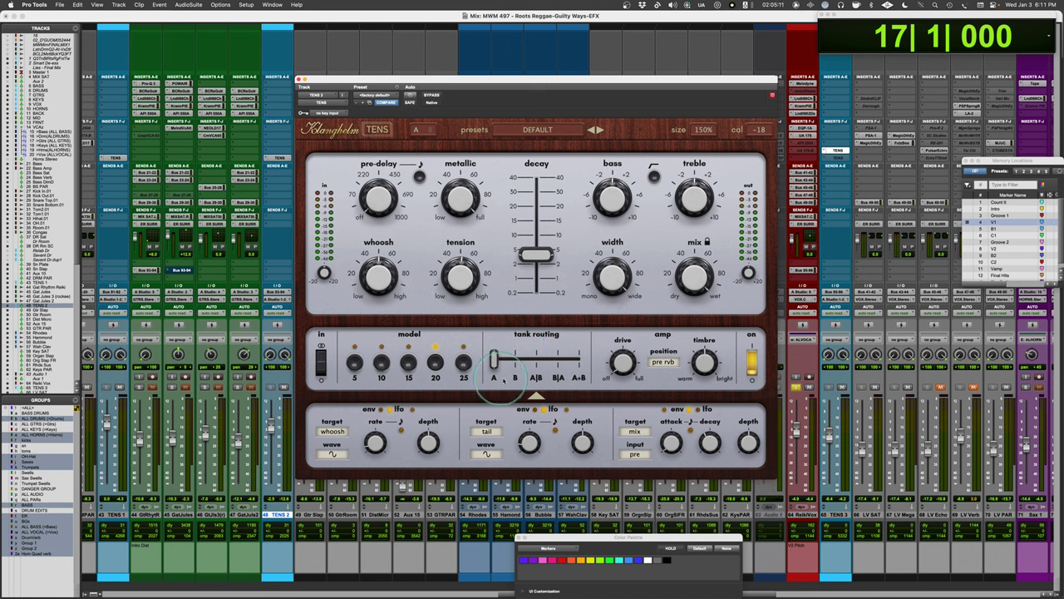
- Route the tank to B and back to A, then check the decay and metallic values
{"action": "mouse_move", "coordinate": [495, 359]}
{"action": "left_mouse_down"}
{"action": "mouse_move", "coordinate": [517, 361]}
{"action": "mouse_move", "coordinate": [494, 359]}
{"action": "left_mouse_up"}
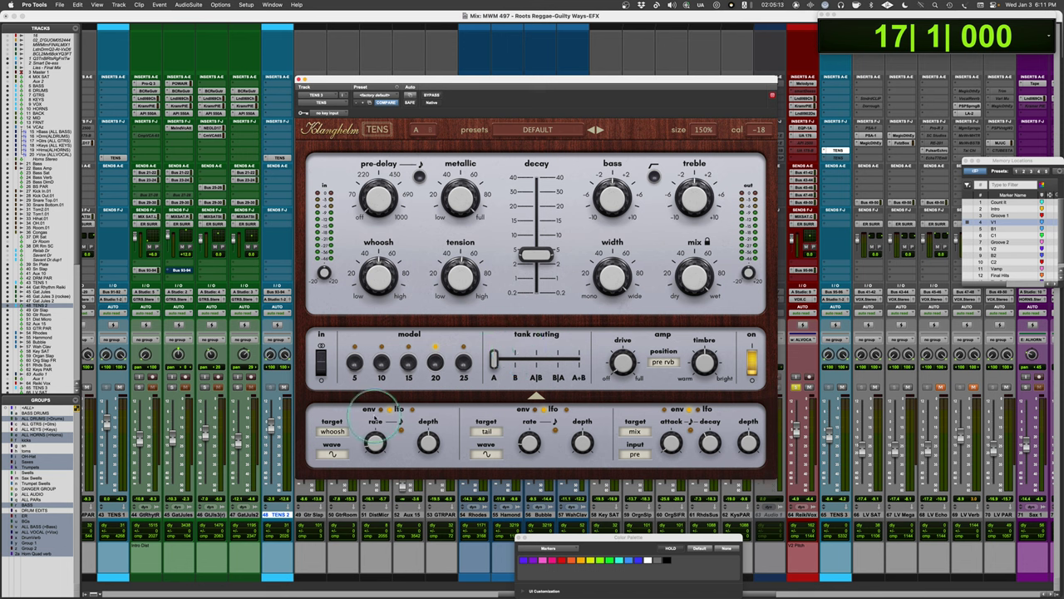
{"action": "left_click", "coordinate": [429, 367]}
{"action": "left_click", "coordinate": [534, 251]}
{"action": "left_click", "coordinate": [449, 189]}
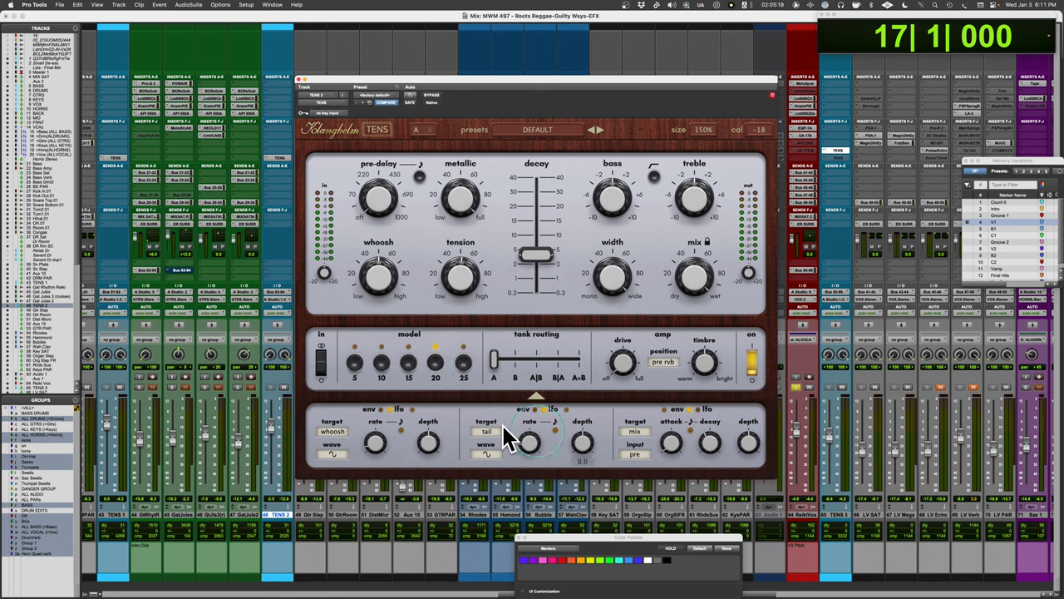
- Step tank routing through B, A|B and B|A, ending on A+B
{"action": "left_click_drag", "start_coordinate": [494, 358], "coordinate": [539, 368]}
{"action": "left_click", "coordinate": [535, 365]}
{"action": "left_click_drag", "start_coordinate": [537, 371], "coordinate": [559, 360]}
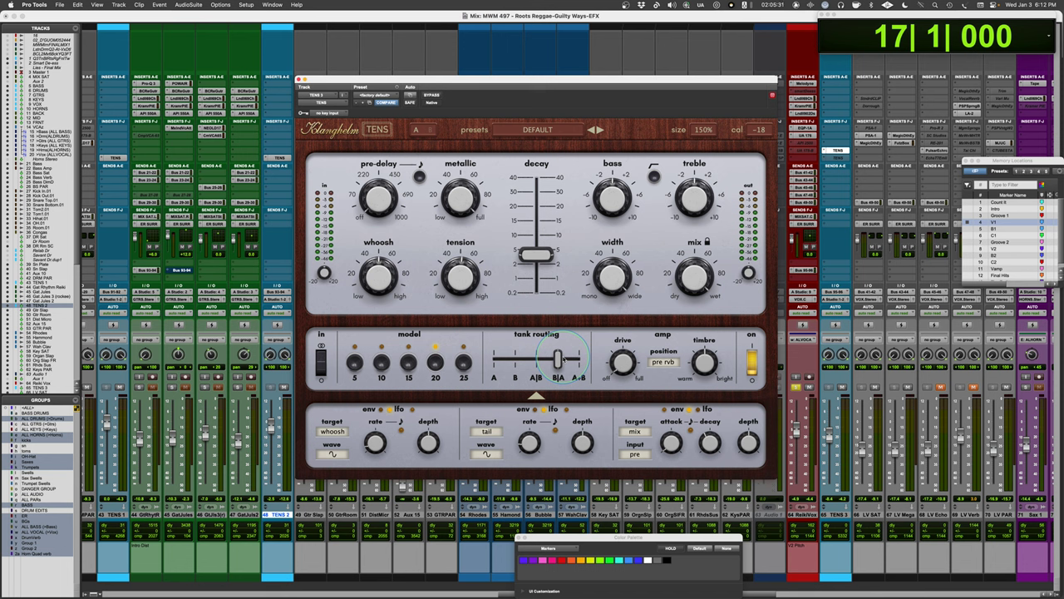
{"action": "left_click_drag", "start_coordinate": [560, 358], "coordinate": [582, 389]}
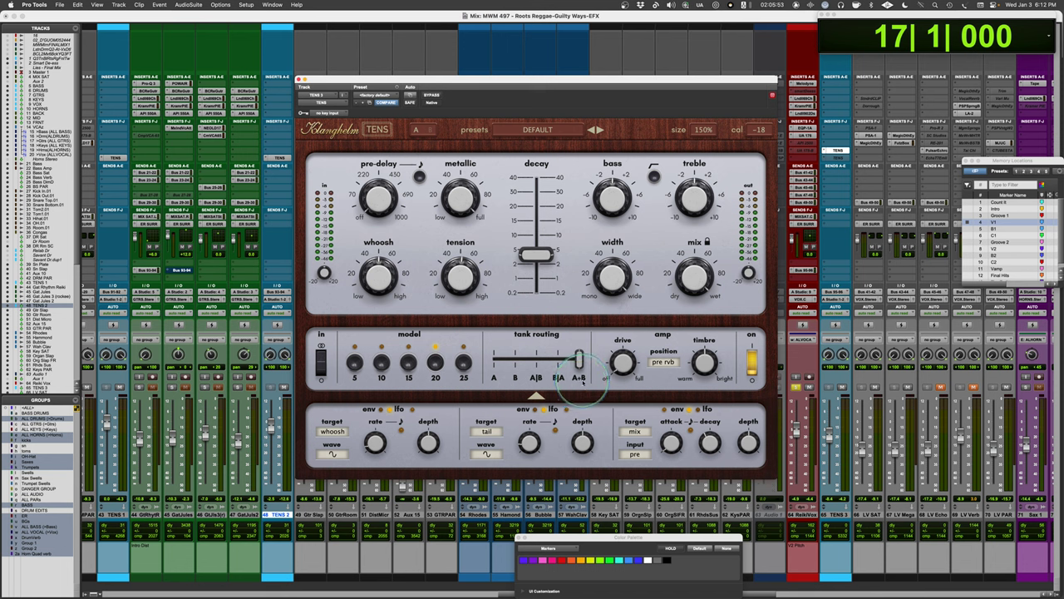
- Move tank routing to B and back to A, then show the amp position choices
{"action": "left_click", "coordinate": [514, 377]}
{"action": "left_click_drag", "start_coordinate": [501, 365], "coordinate": [493, 362]}
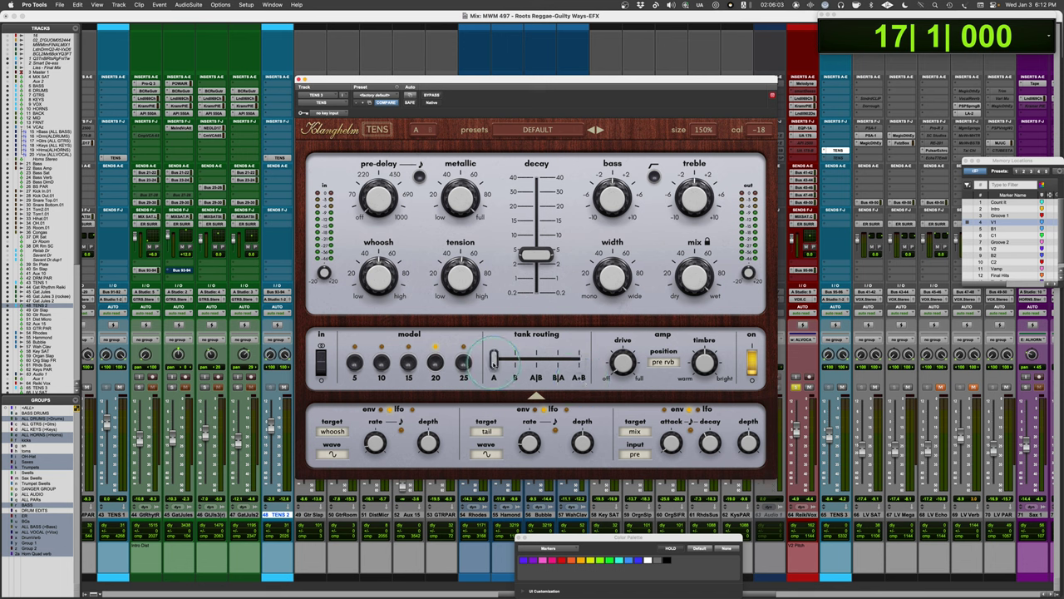
{"action": "mouse_move", "coordinate": [705, 359]}
{"action": "left_click", "coordinate": [663, 362]}
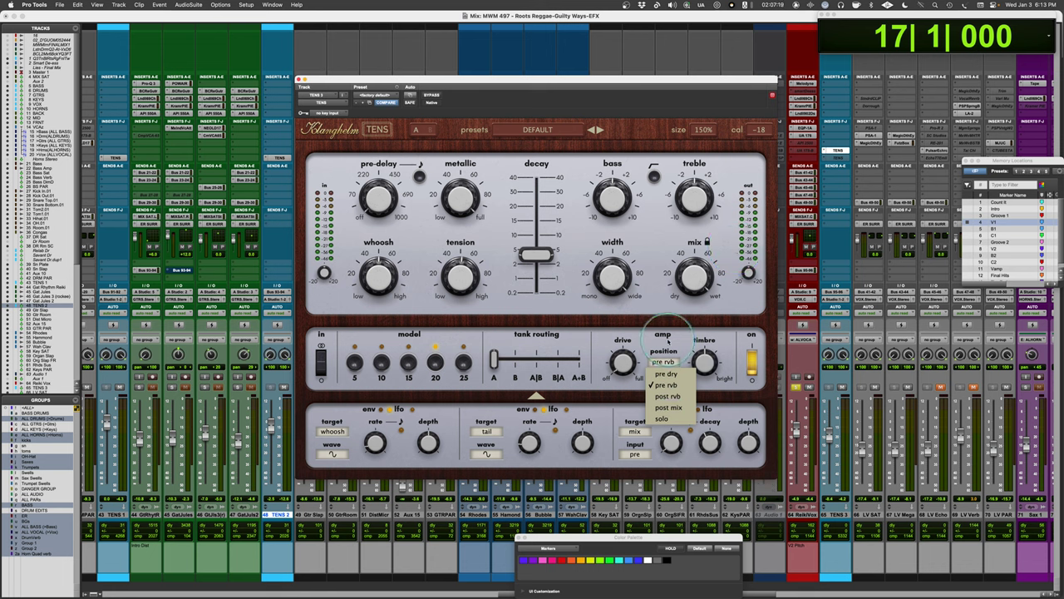
- Keep the amp position at pre rvb, then bypass and re-enable the TENS reverb
{"action": "left_click", "coordinate": [701, 350]}
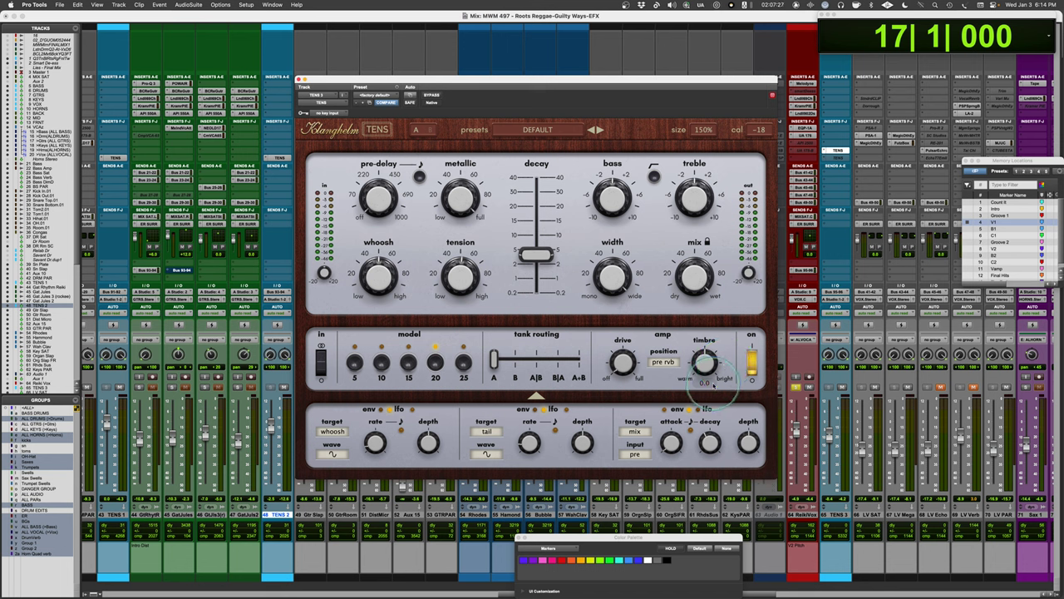
{"action": "left_click", "coordinate": [752, 369]}
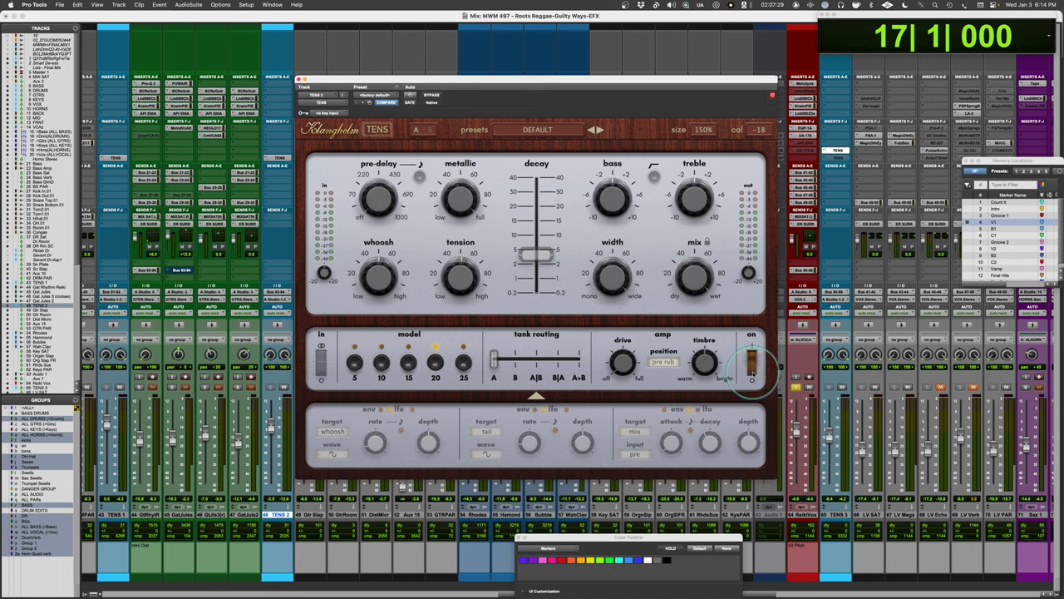
{"action": "left_click", "coordinate": [752, 367]}
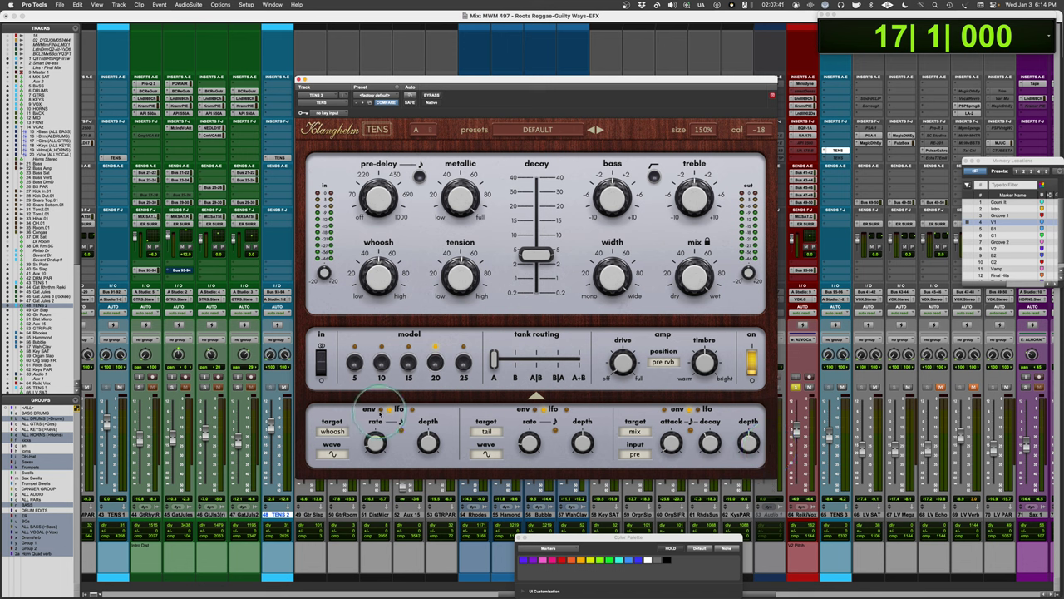
- Make the first TENS modulator an envelope follower targeting outgain, keeping its input on pre
{"action": "left_click", "coordinate": [379, 409]}
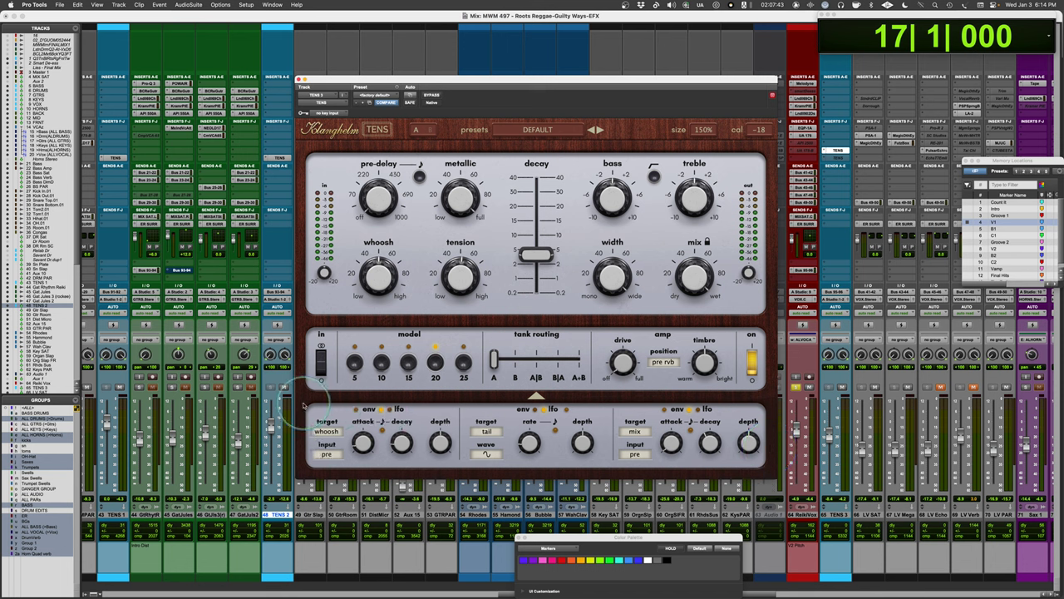
{"action": "left_click", "coordinate": [327, 430]}
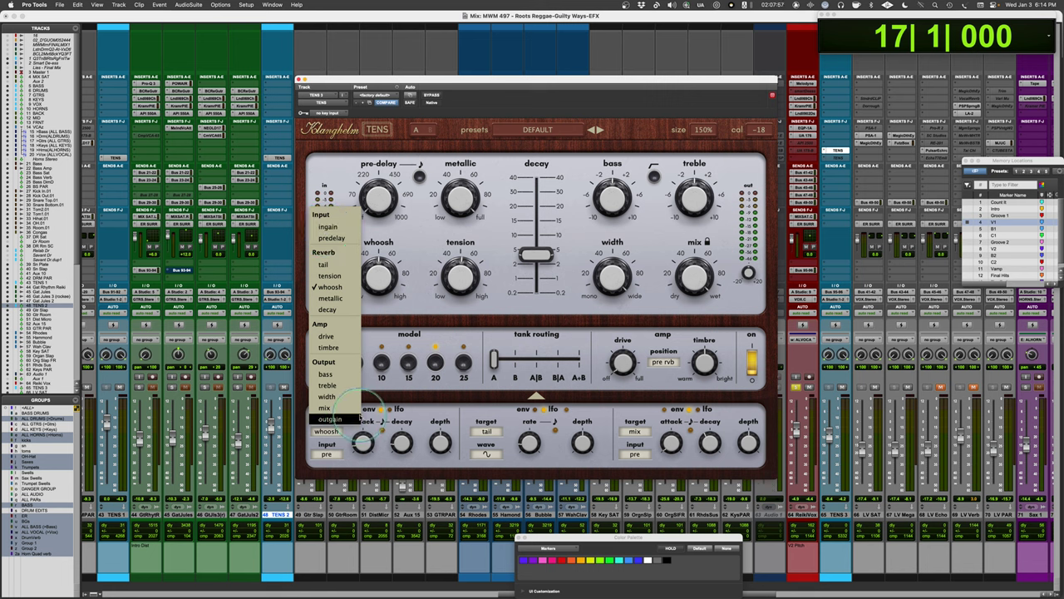
{"action": "left_click", "coordinate": [331, 419]}
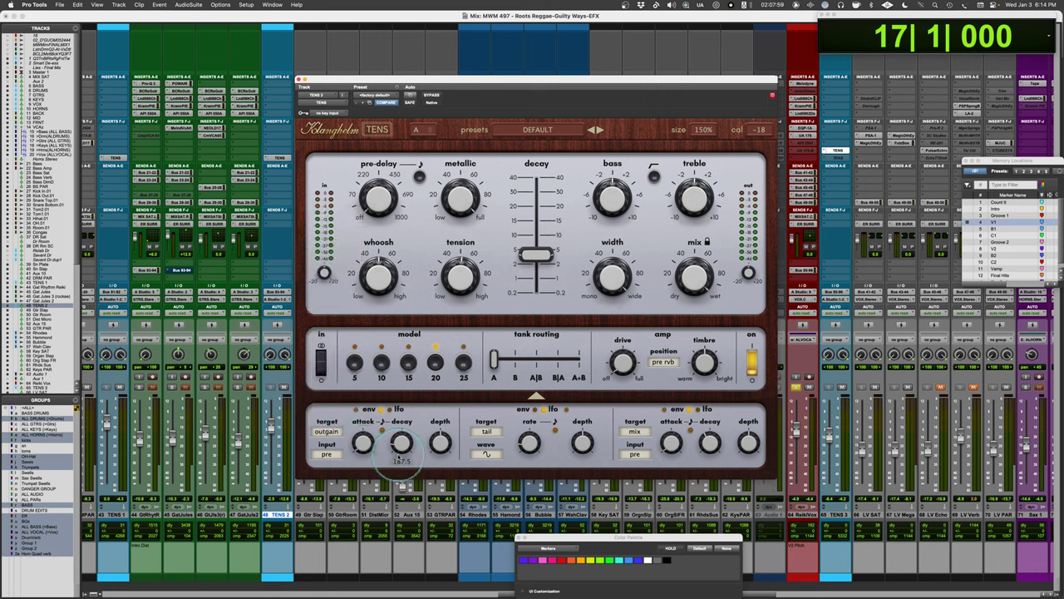
{"action": "mouse_move", "coordinate": [402, 445]}
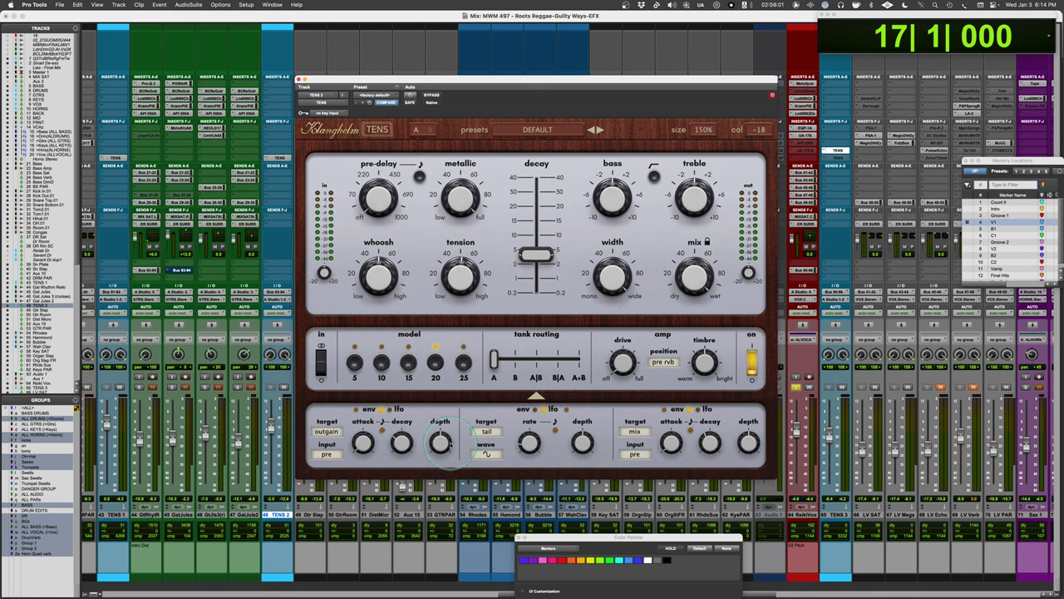
{"action": "mouse_move", "coordinate": [452, 421]}
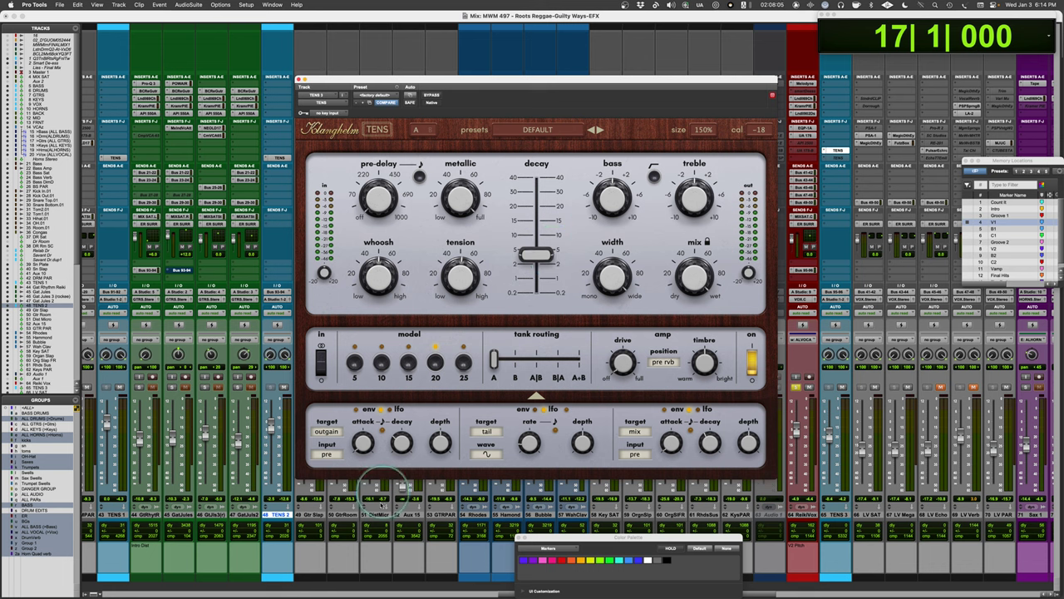
{"action": "mouse_move", "coordinate": [449, 467]}
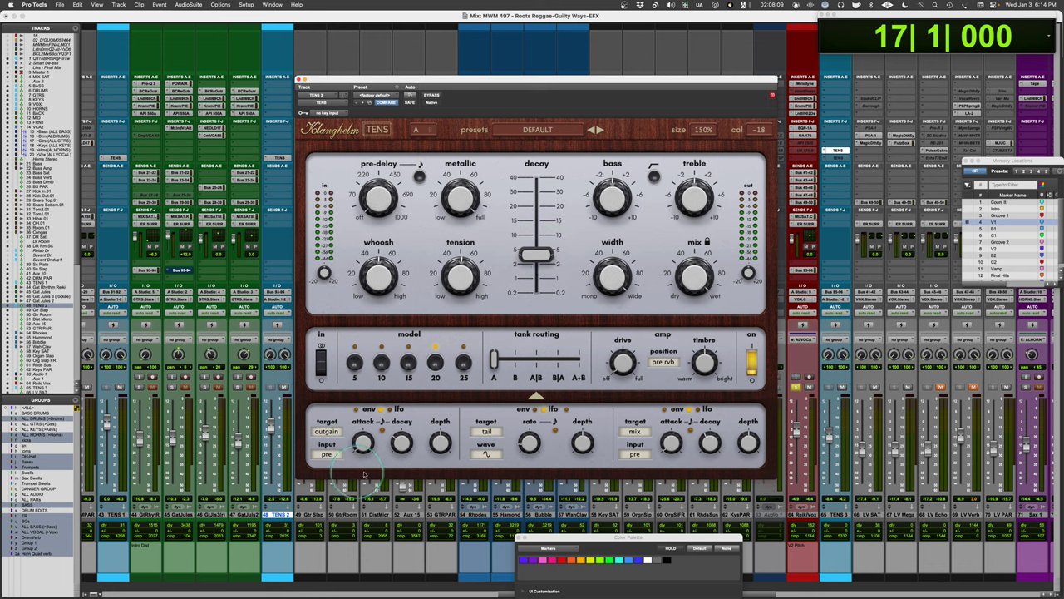
{"action": "left_click", "coordinate": [327, 454]}
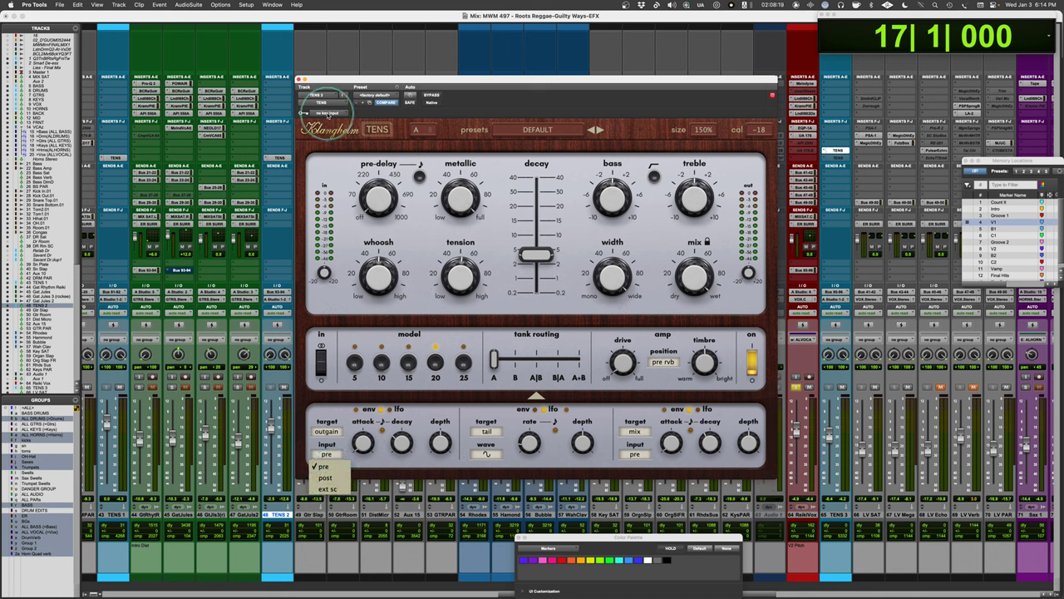
{"action": "left_click", "coordinate": [449, 403]}
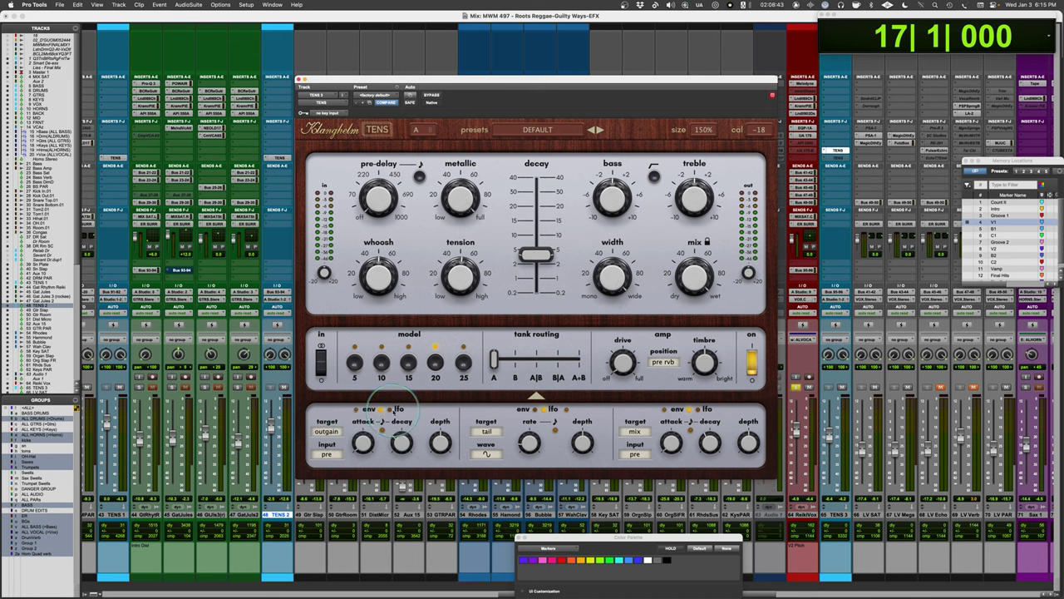
- Toggle the first modulator to LFO and back to env, keep the sine wave, and fold the modulation panel away
{"action": "left_click", "coordinate": [399, 410]}
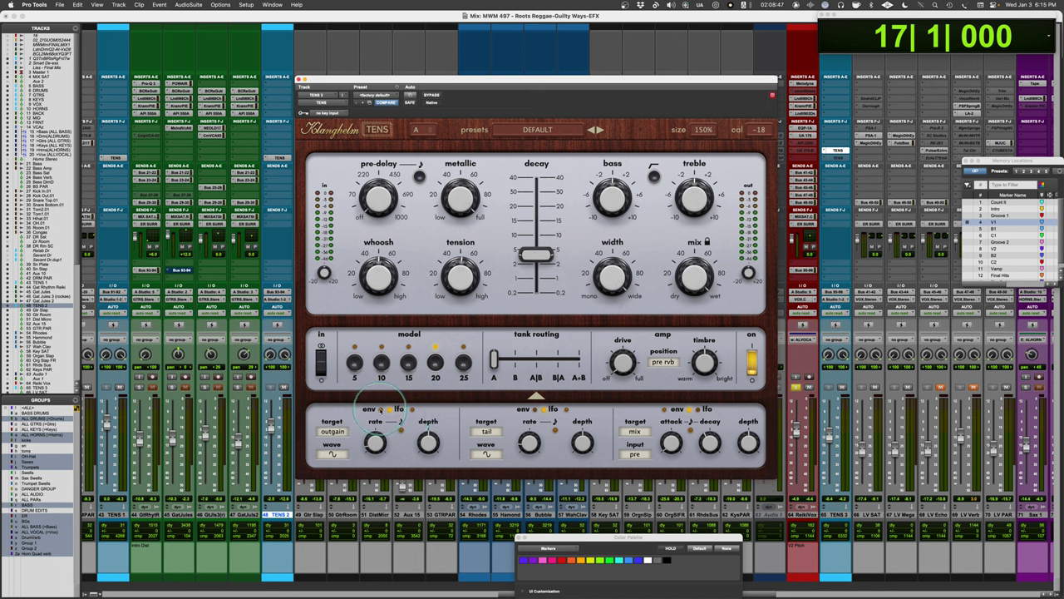
{"action": "left_click", "coordinate": [374, 409]}
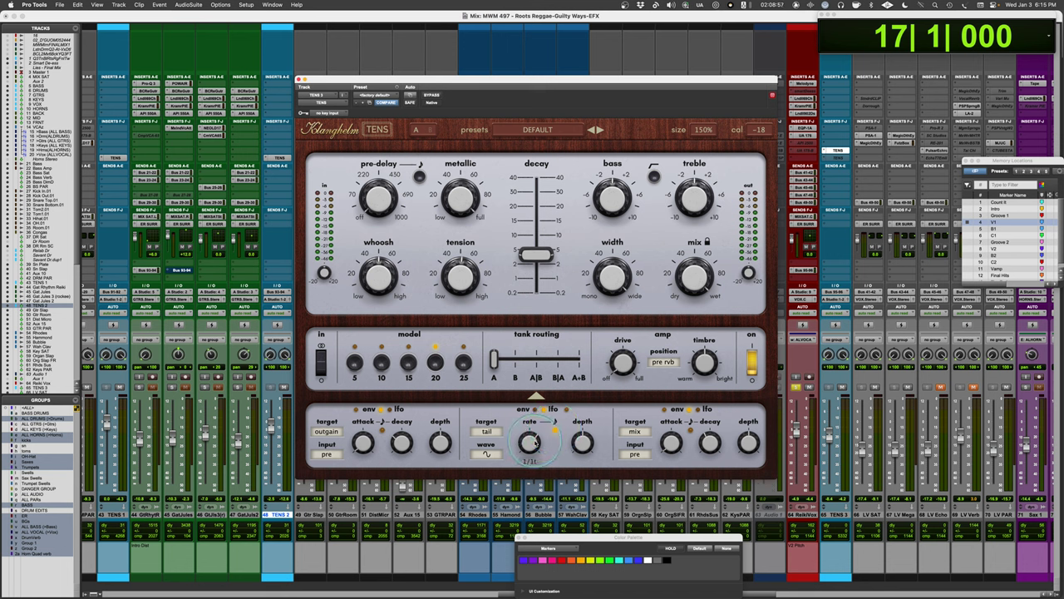
{"action": "left_click", "coordinate": [491, 454]}
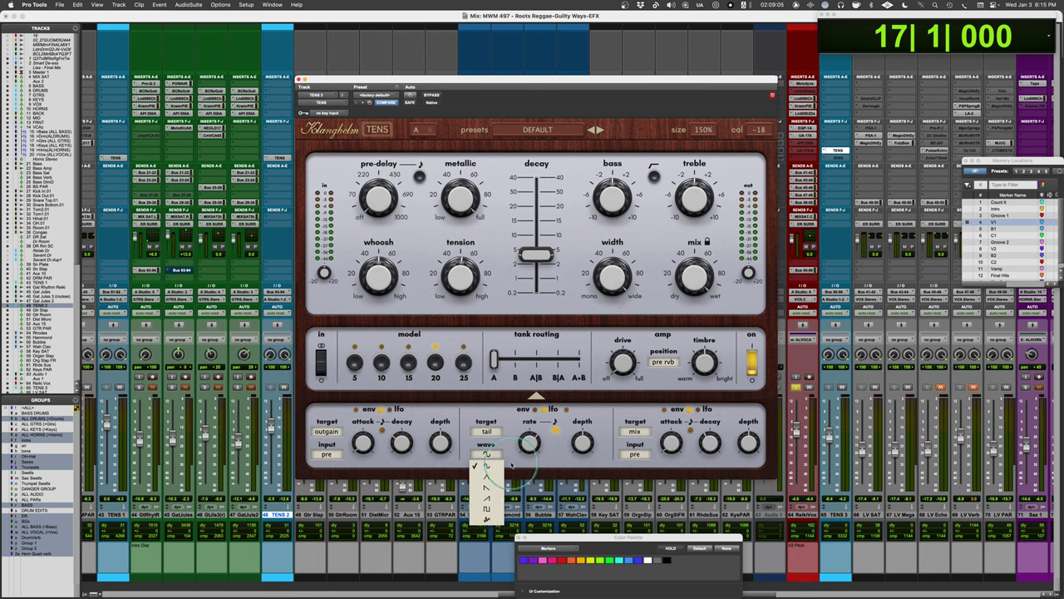
{"action": "left_click", "coordinate": [599, 416]}
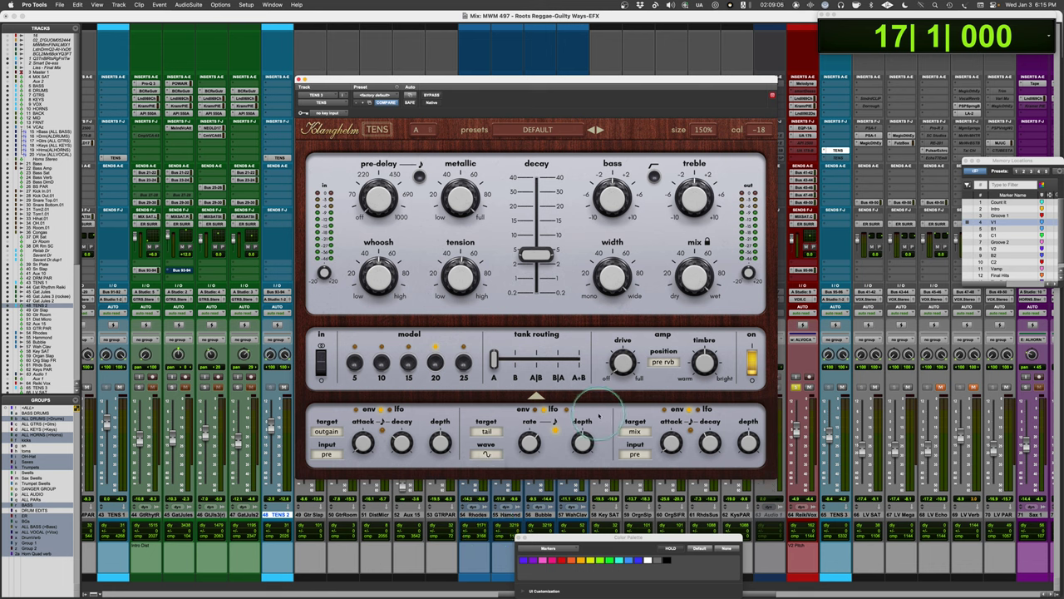
{"action": "left_click", "coordinate": [536, 396]}
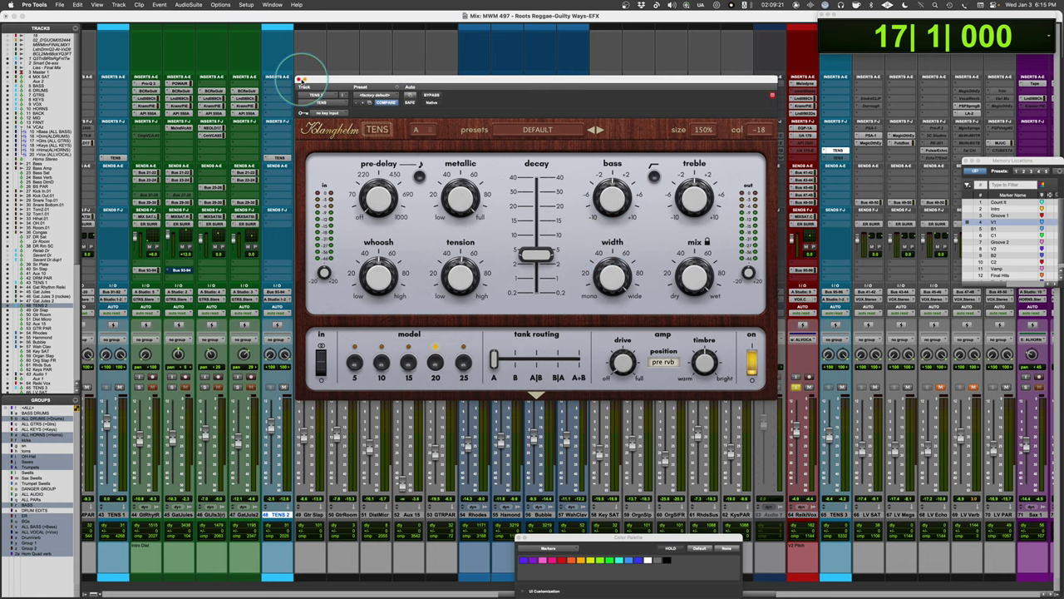
- Close TENS, solo SnrTp.01 and move the TENS 1 track right after it in the mixer
{"action": "left_click", "coordinate": [299, 79]}
{"action": "scroll", "coordinate": [428, 557], "scroll_direction": "left", "scroll_amount": 6}
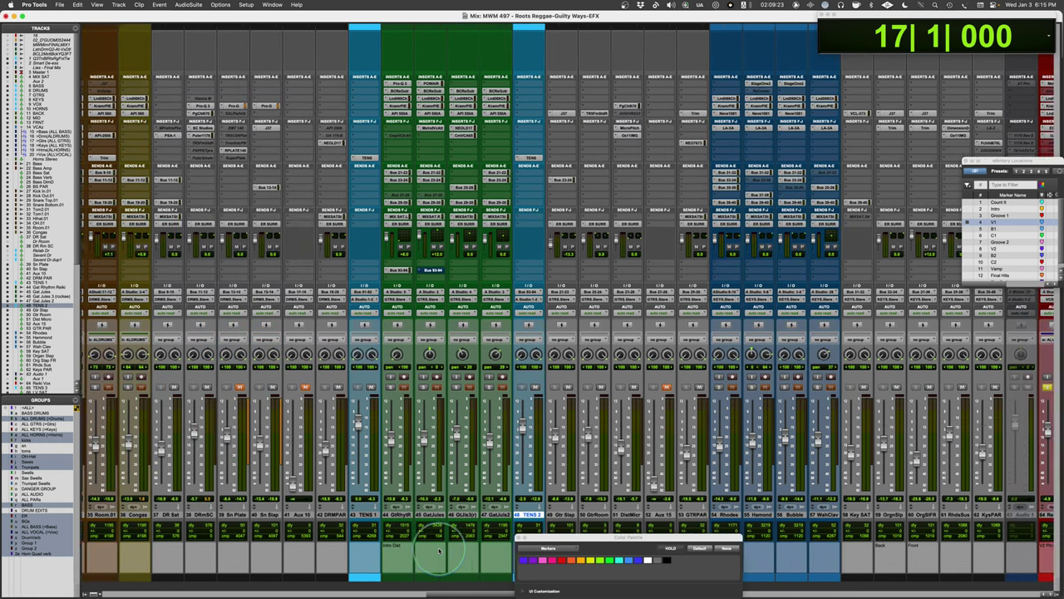
{"action": "scroll", "coordinate": [439, 553], "scroll_direction": "right", "scroll_amount": 4}
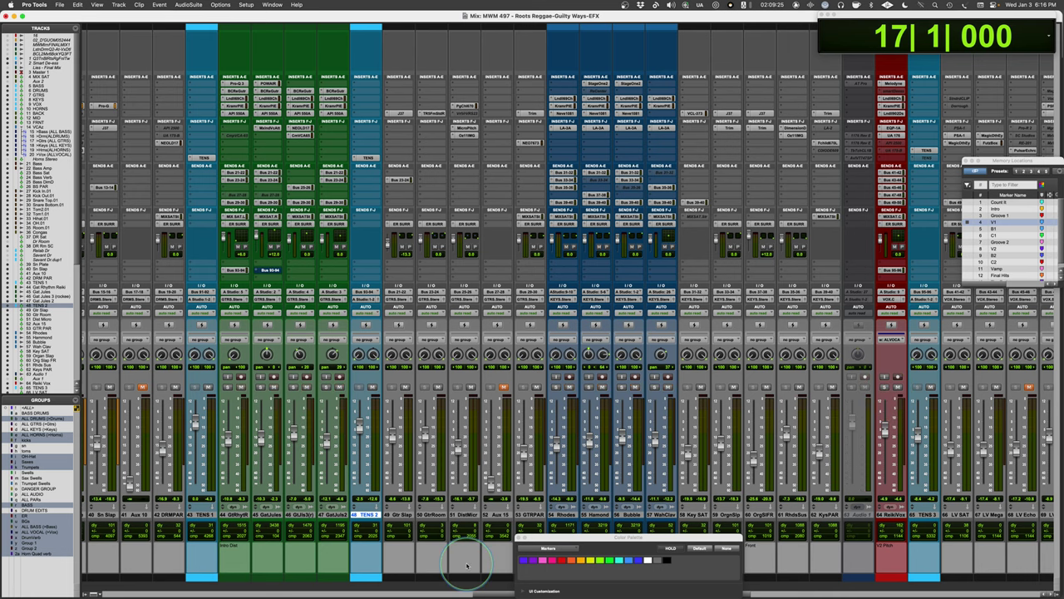
{"action": "scroll", "coordinate": [468, 565], "scroll_direction": "left", "scroll_amount": 10}
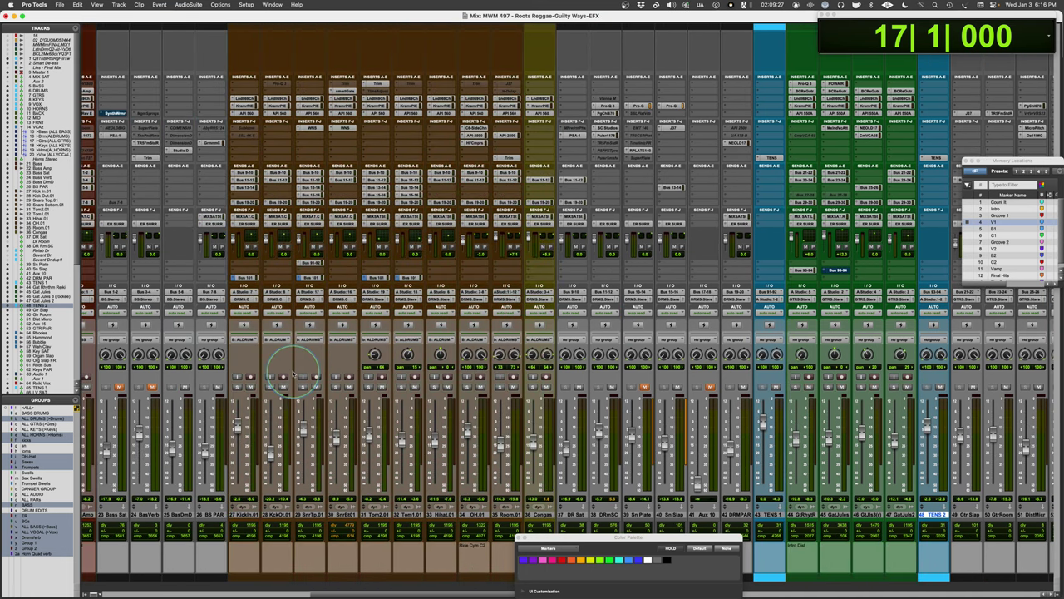
{"action": "left_click", "coordinate": [303, 387]}
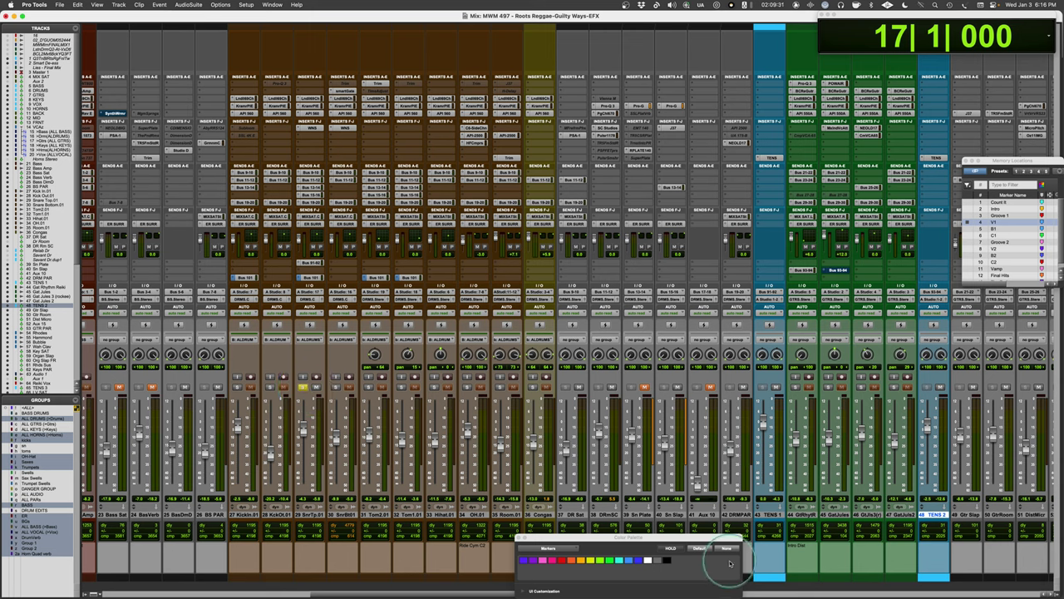
{"action": "left_click_drag", "start_coordinate": [768, 515], "coordinate": [337, 514]}
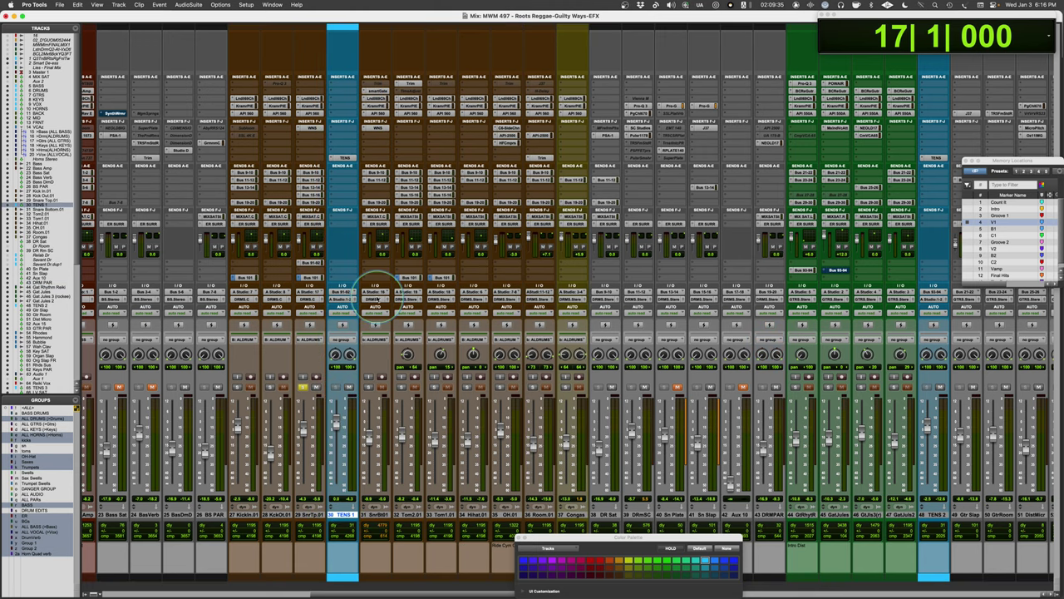
- Reopen TENS on TENS 1, move its window up and right, and check the pre-delay and tension values
{"action": "left_click", "coordinate": [344, 157]}
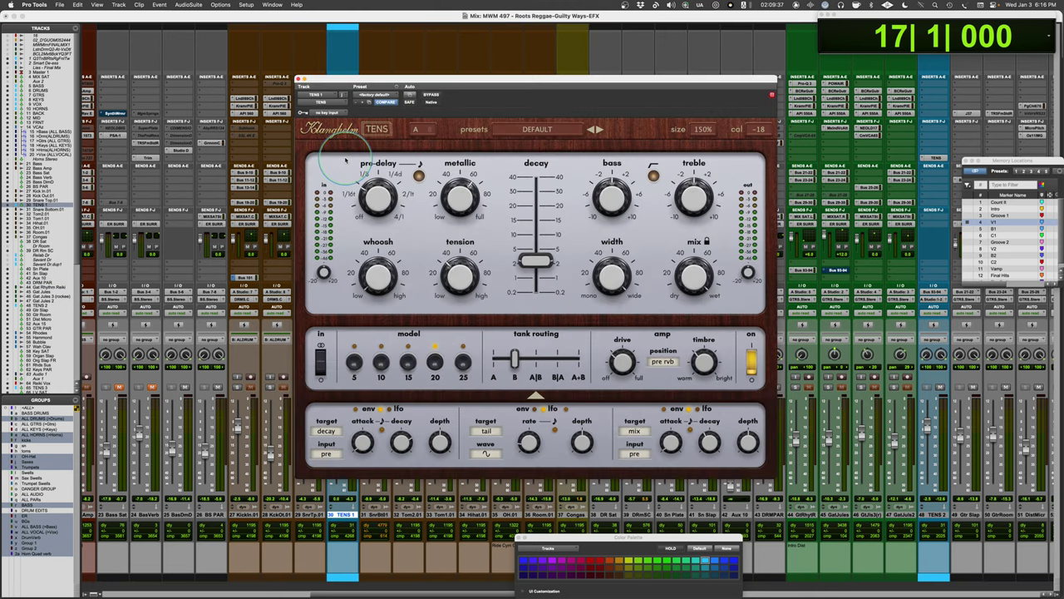
{"action": "left_click_drag", "start_coordinate": [603, 80], "coordinate": [729, 58]}
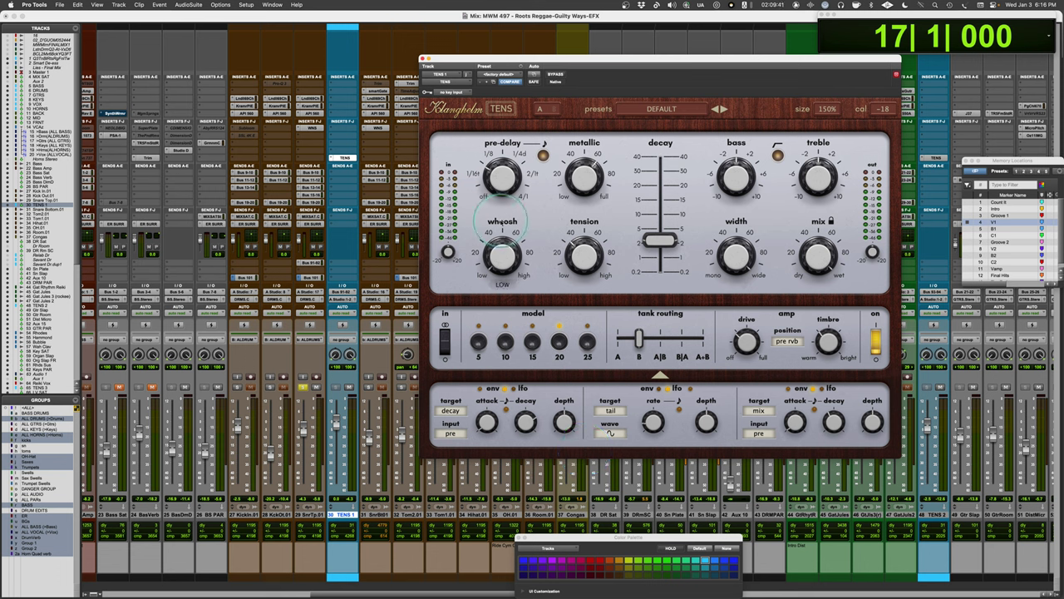
{"action": "left_click", "coordinate": [516, 210]}
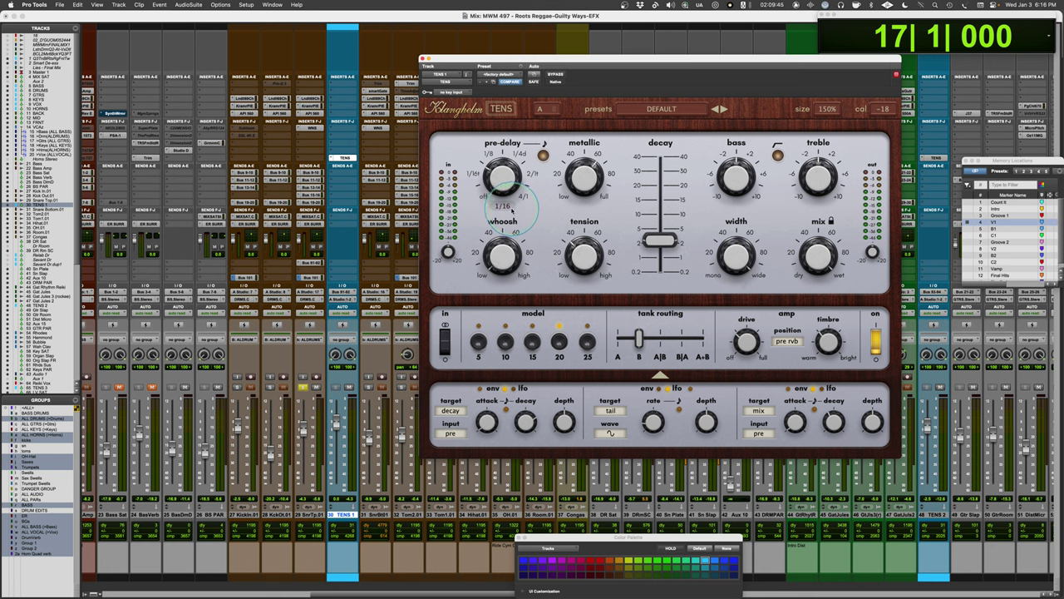
{"action": "left_click", "coordinate": [565, 240]}
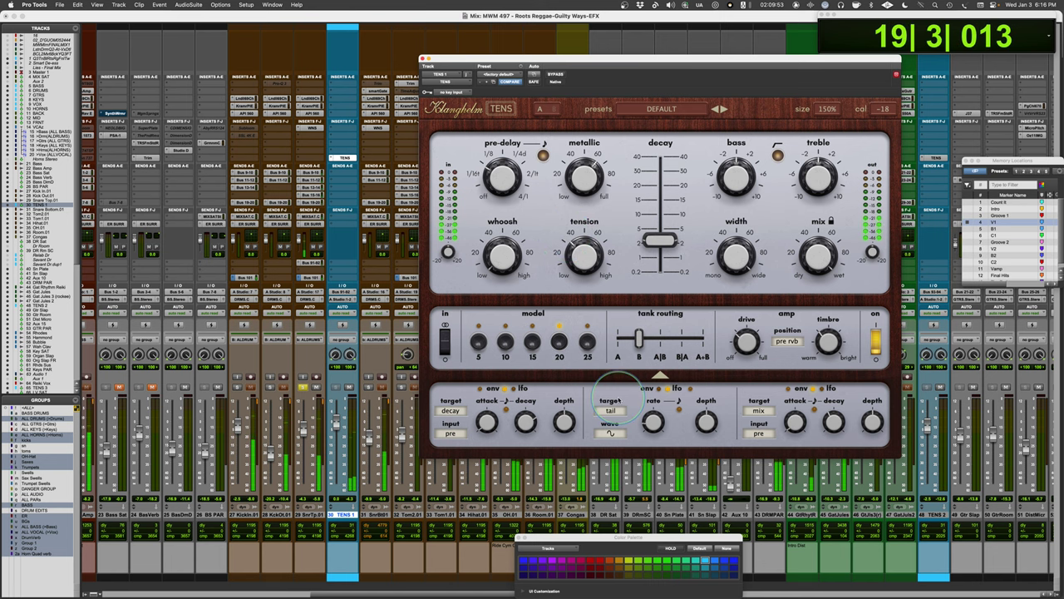
- Audition spring models 15, 10 and 5, ending on model 25
{"action": "left_click", "coordinate": [533, 341]}
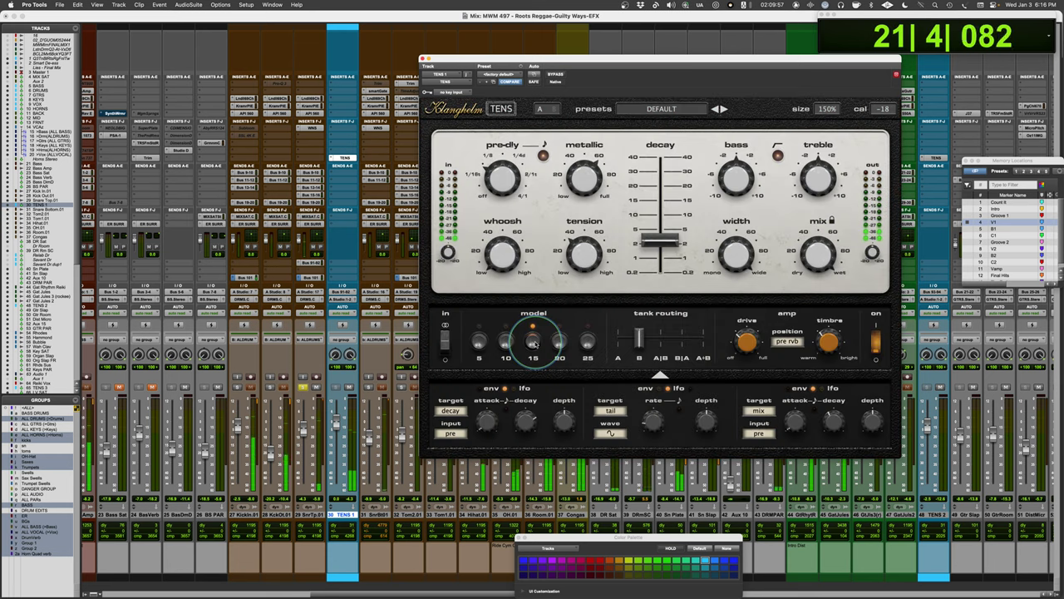
{"action": "left_click", "coordinate": [506, 343]}
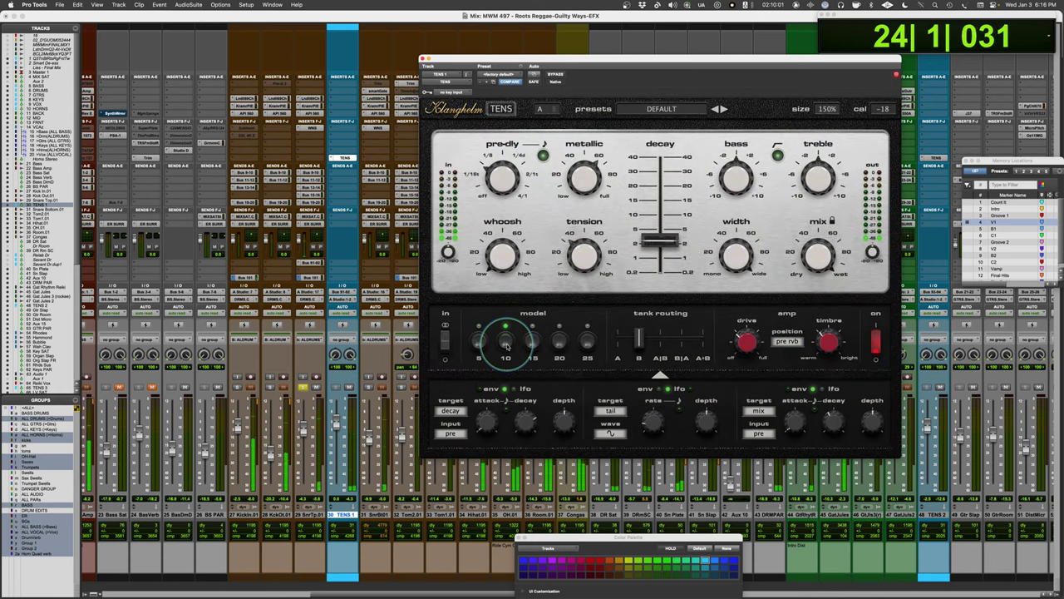
{"action": "left_click", "coordinate": [477, 343]}
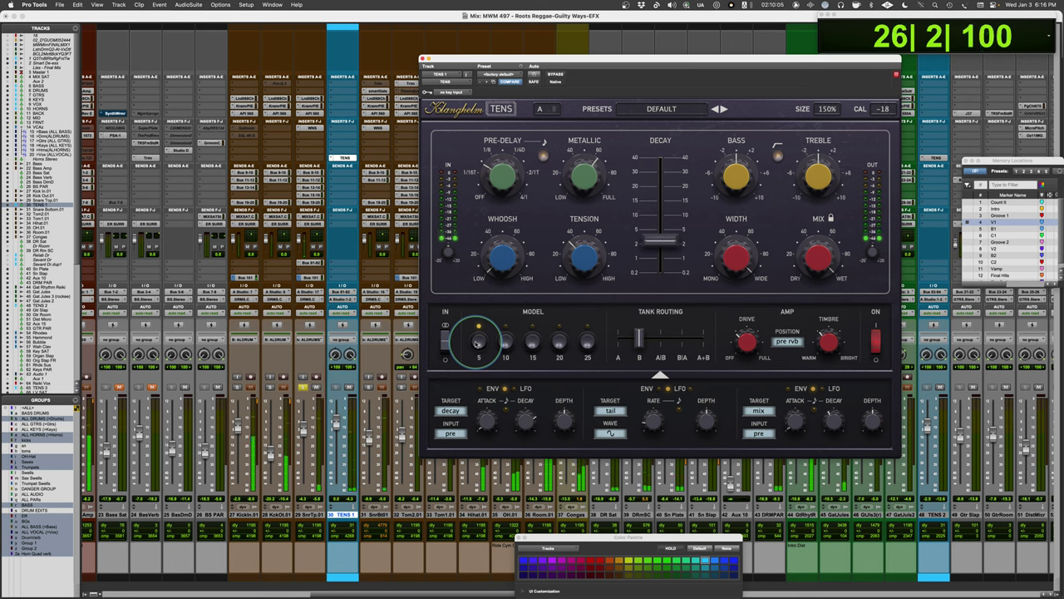
{"action": "left_click", "coordinate": [587, 342]}
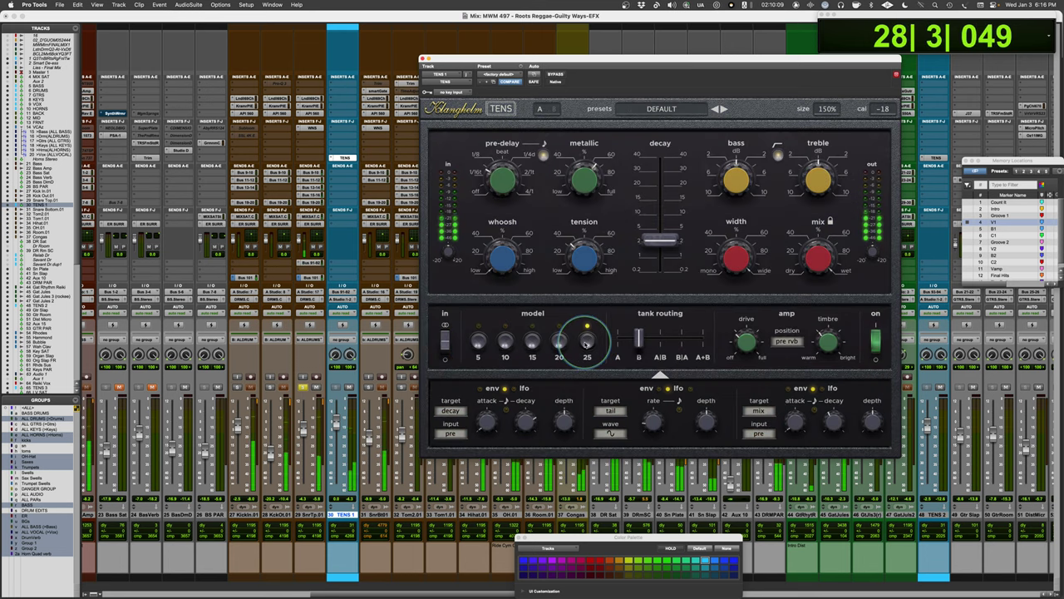
- Switch to spring model 20 and audition tank routings A, B, A|B, B|A and A+B, then stop
{"action": "left_click", "coordinate": [562, 341]}
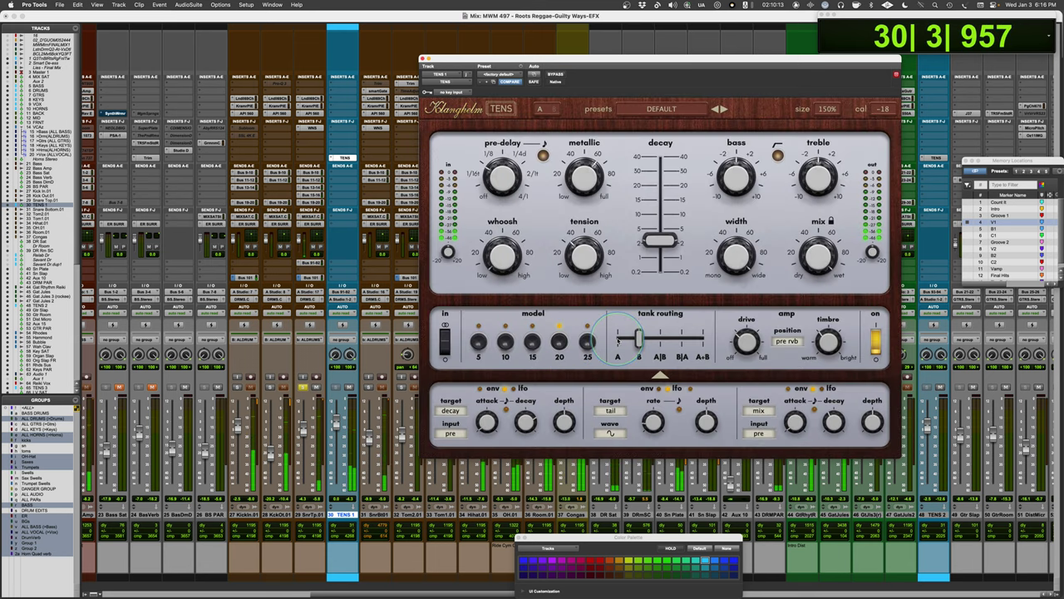
{"action": "left_click_drag", "start_coordinate": [638, 339], "coordinate": [617, 341]}
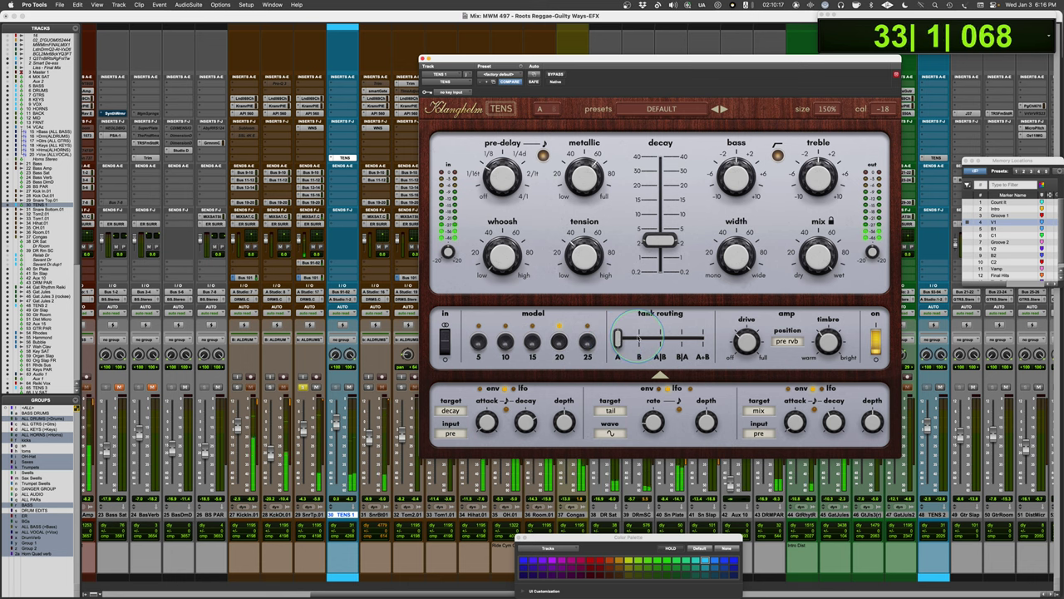
{"action": "left_click_drag", "start_coordinate": [617, 340], "coordinate": [665, 339]}
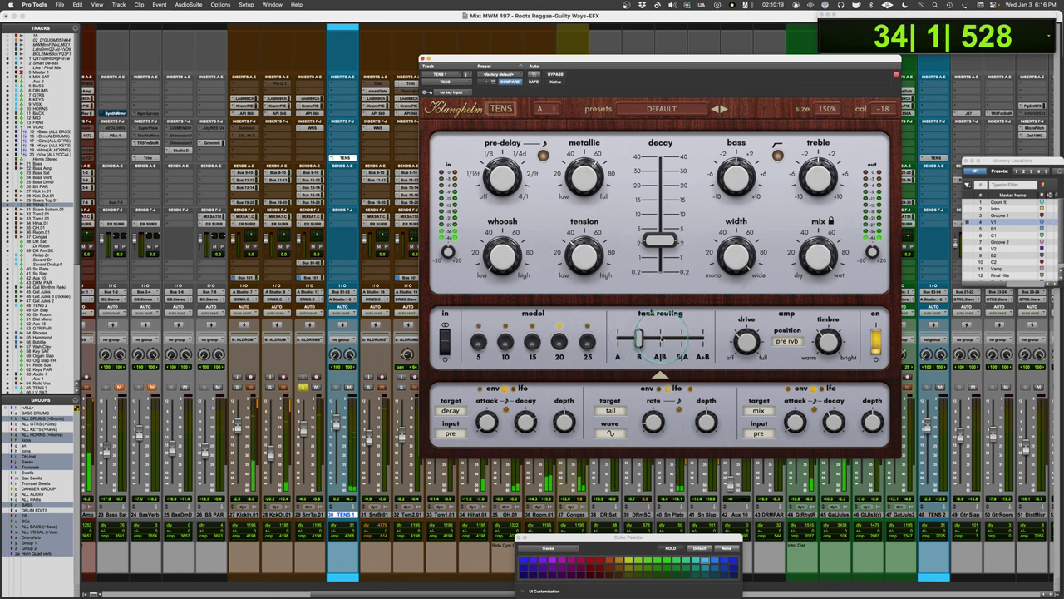
{"action": "left_click", "coordinate": [660, 338]}
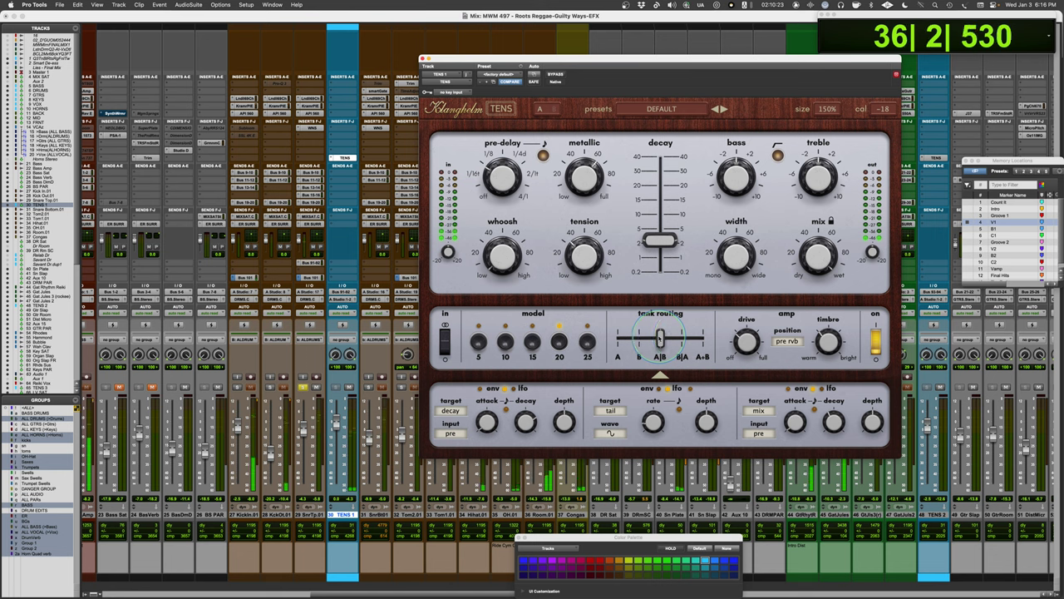
{"action": "left_click", "coordinate": [682, 337]}
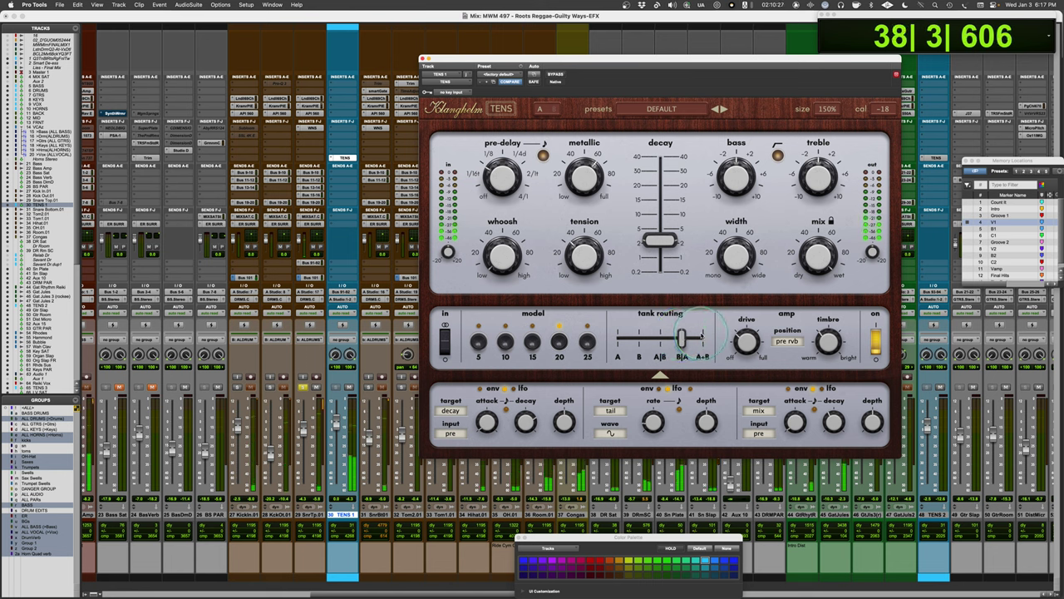
{"action": "left_click", "coordinate": [703, 337]}
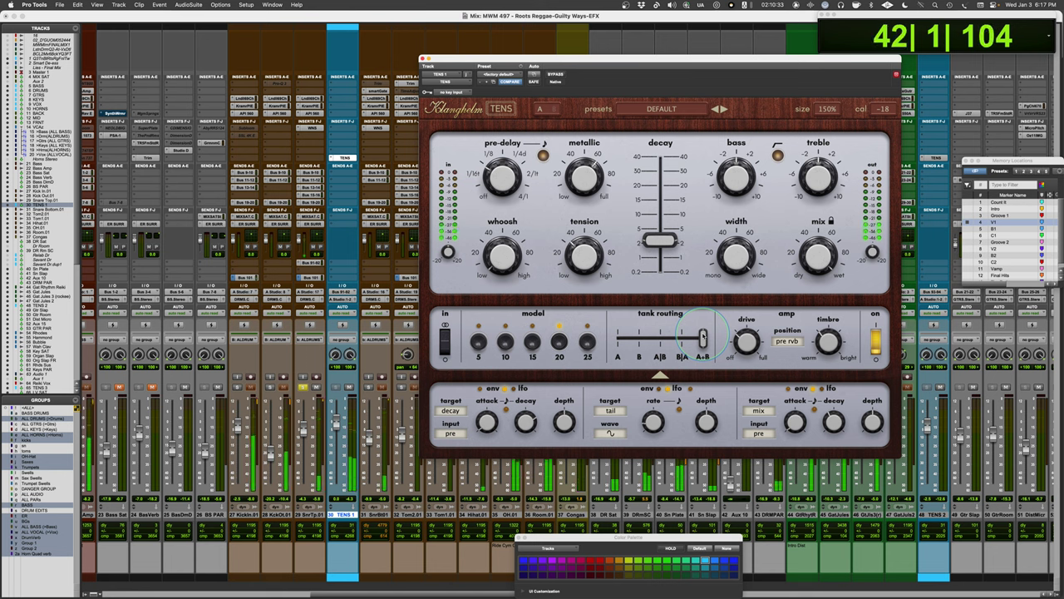
{"action": "left_click_drag", "start_coordinate": [699, 336], "coordinate": [661, 337]}
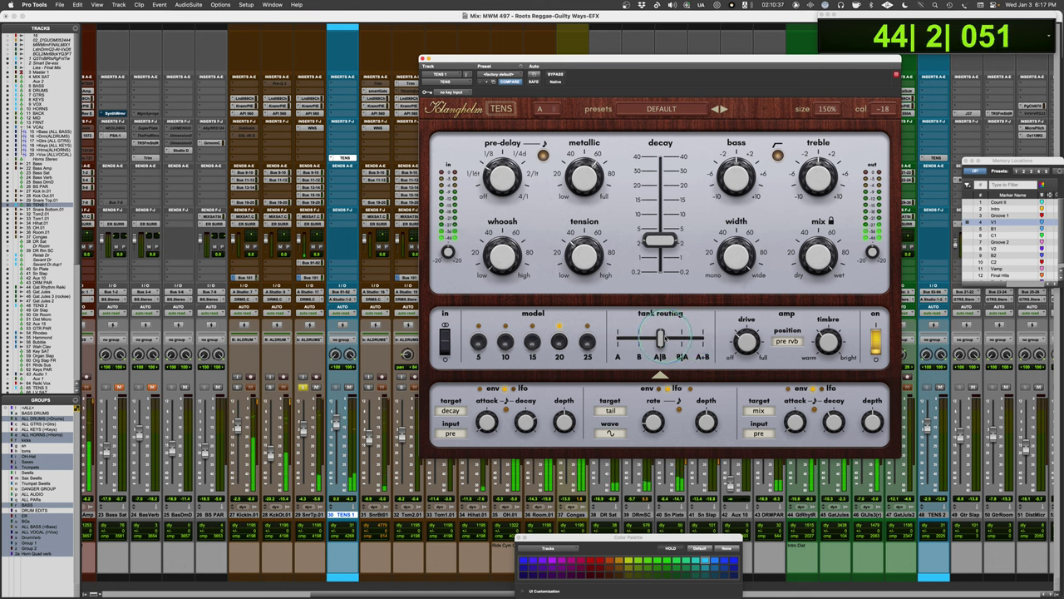
{"action": "key", "text": "space"}
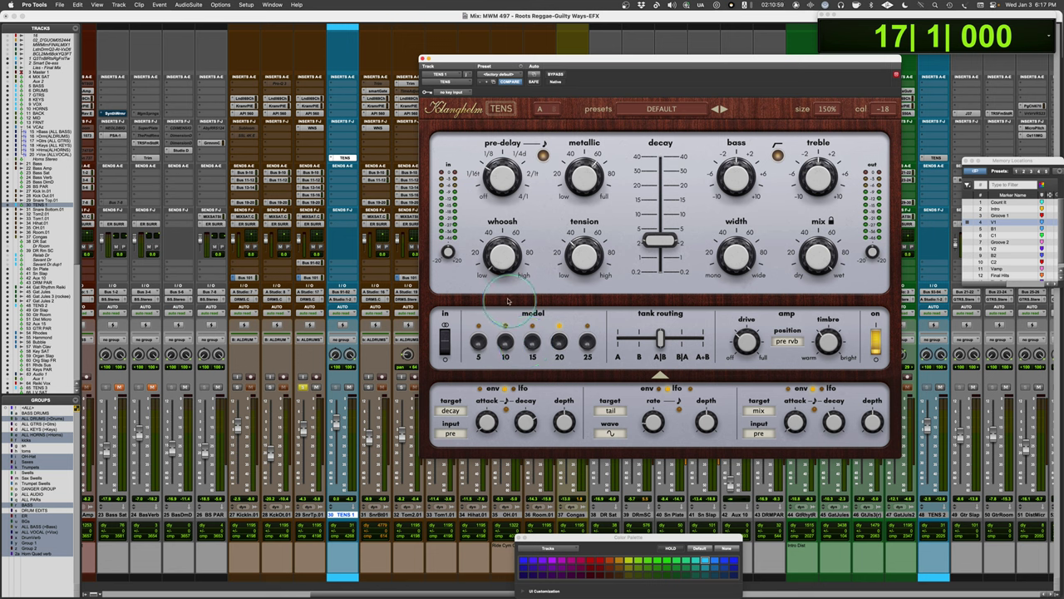
- Audition tank routing B again, settle on A|B and stop playback
{"action": "left_click", "coordinate": [639, 340]}
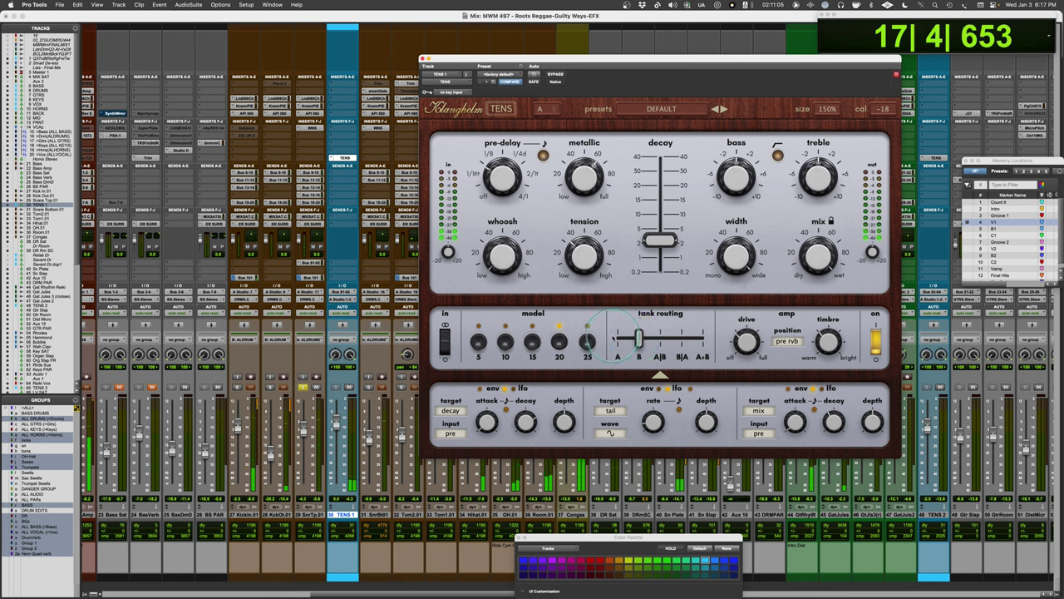
{"action": "left_click_drag", "start_coordinate": [639, 338], "coordinate": [680, 333]}
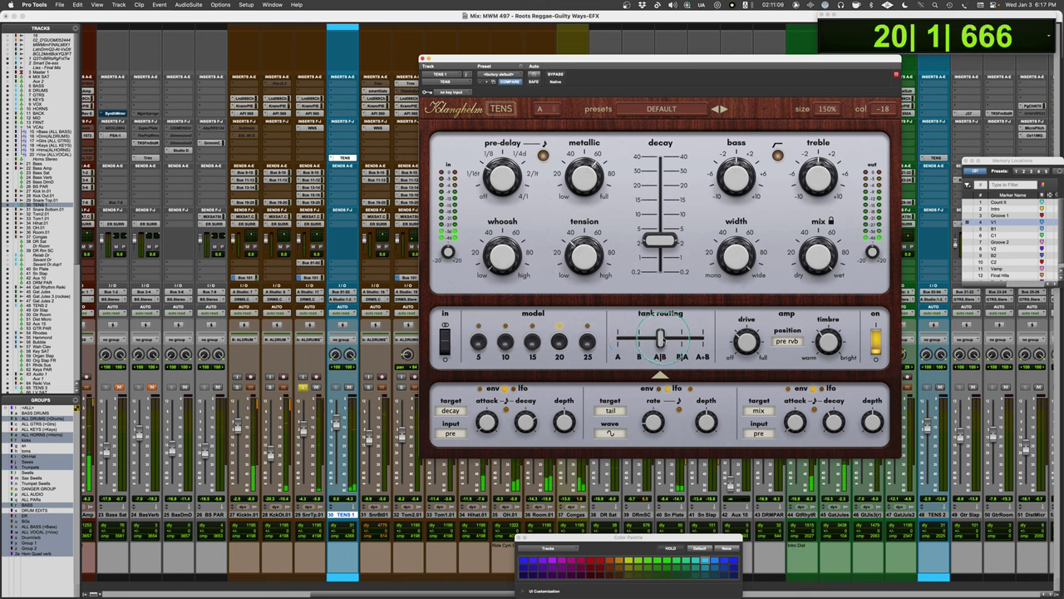
{"action": "key", "text": "space"}
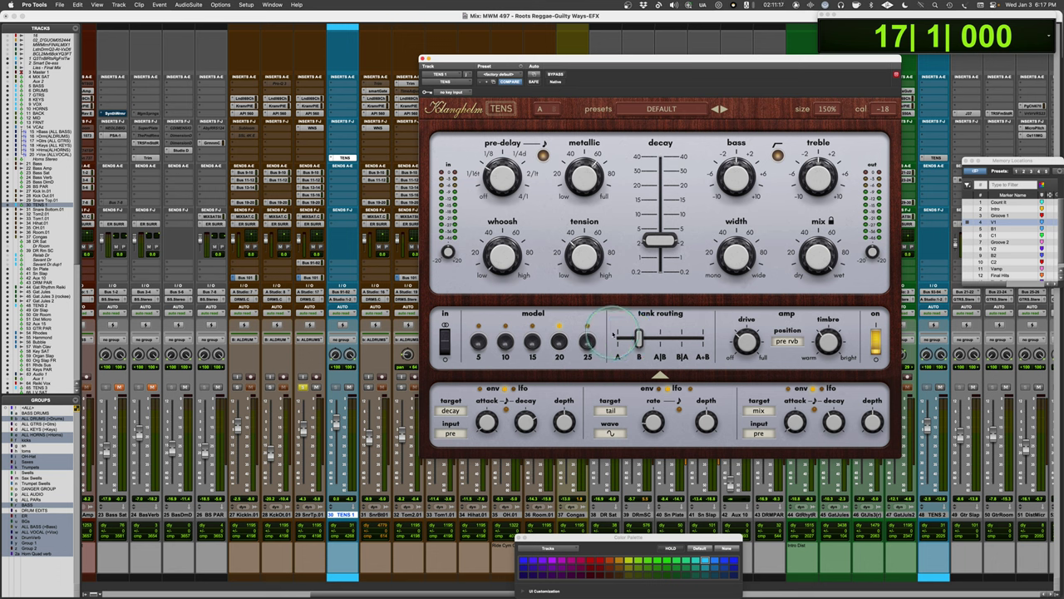
- On spring model 15, audition tank routings A, B, A|B and B|A during playback
{"action": "left_click", "coordinate": [618, 337]}
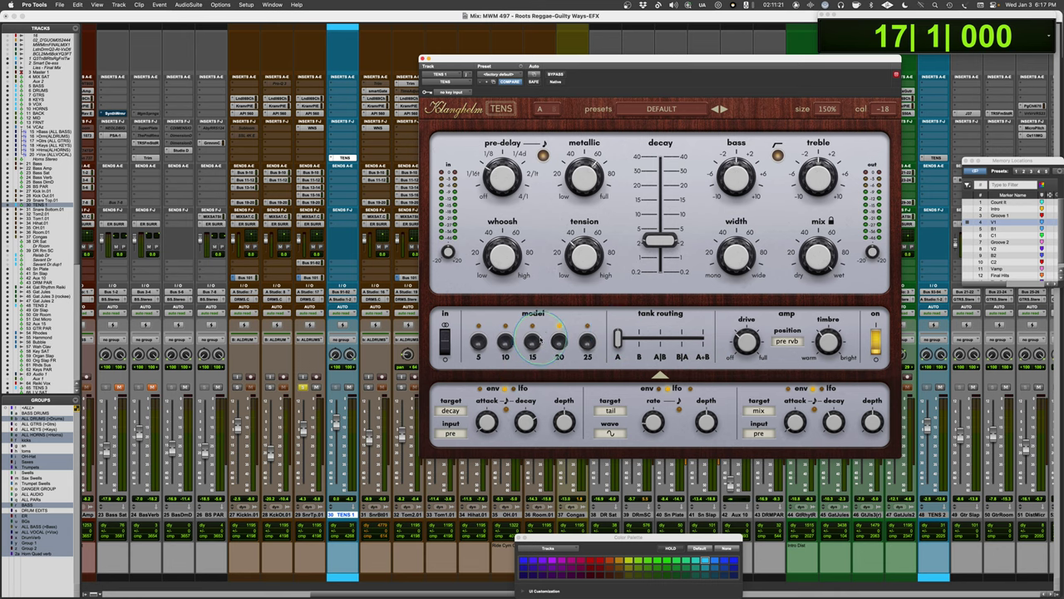
{"action": "left_click", "coordinate": [533, 341]}
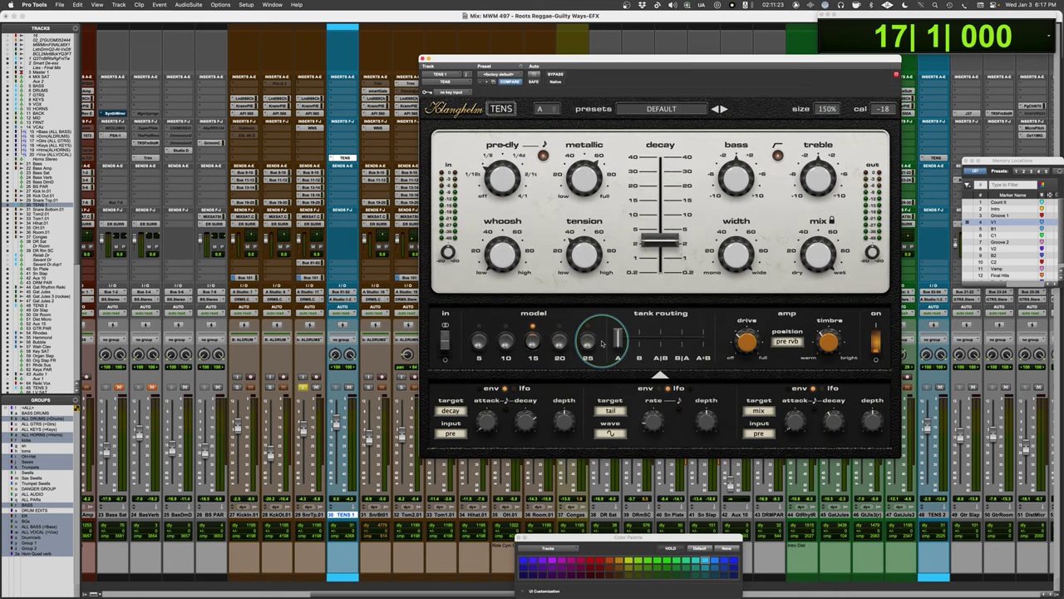
{"action": "key", "text": "space"}
{"action": "left_click", "coordinate": [639, 338]}
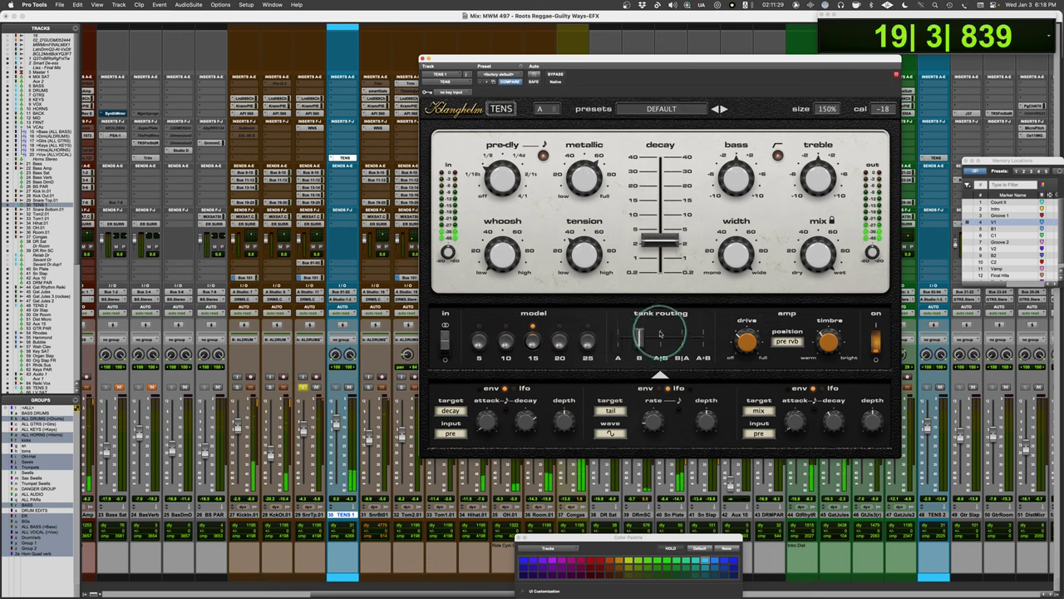
{"action": "left_click", "coordinate": [661, 336]}
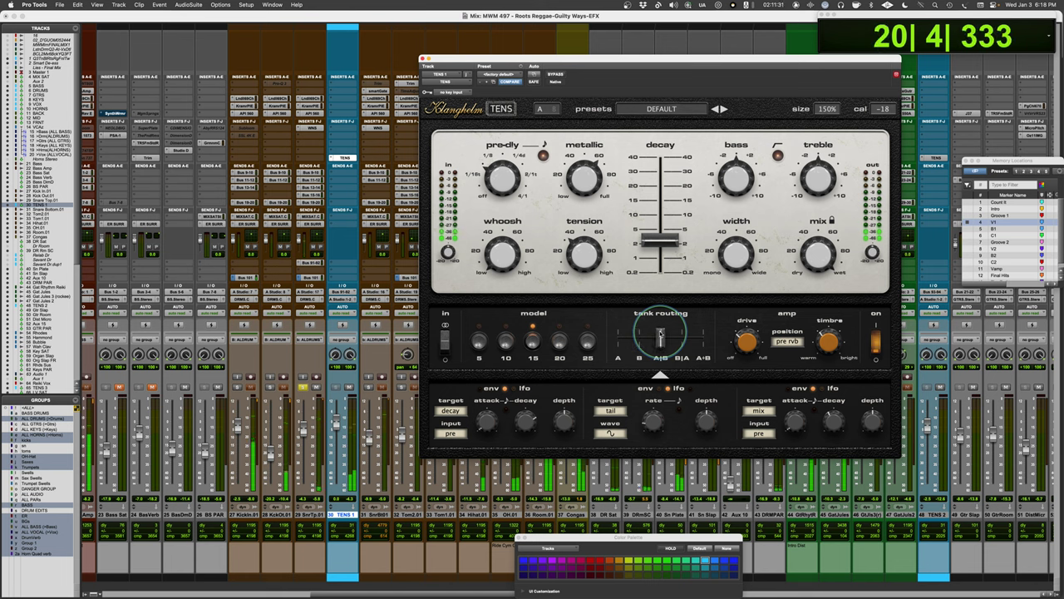
{"action": "left_click", "coordinate": [681, 335]}
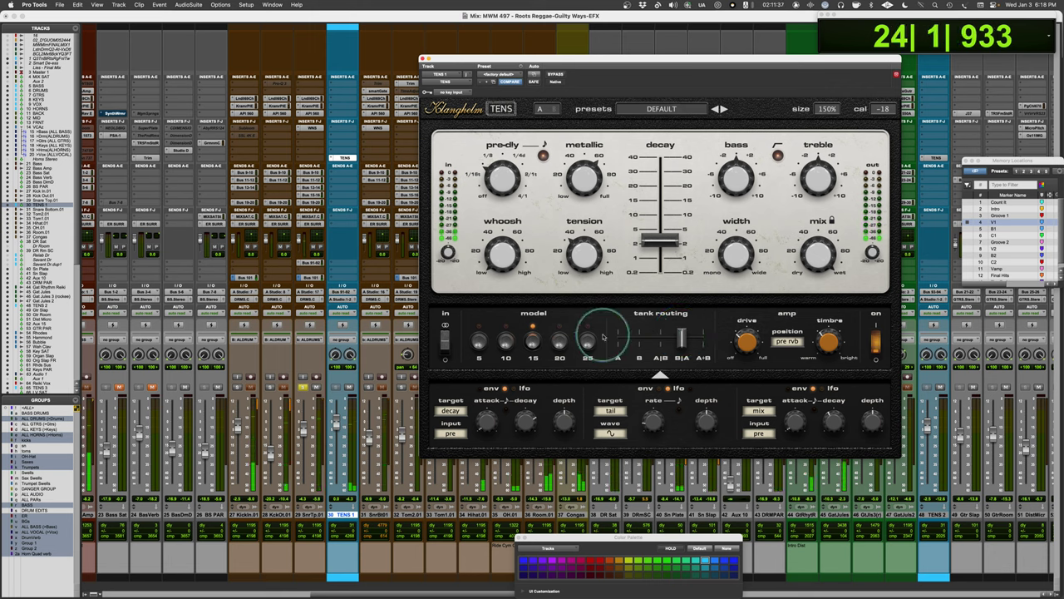
{"action": "key", "text": "space"}
- Switch to model 10 and audition routings A, B and A|B while playing
{"action": "left_click", "coordinate": [506, 341]}
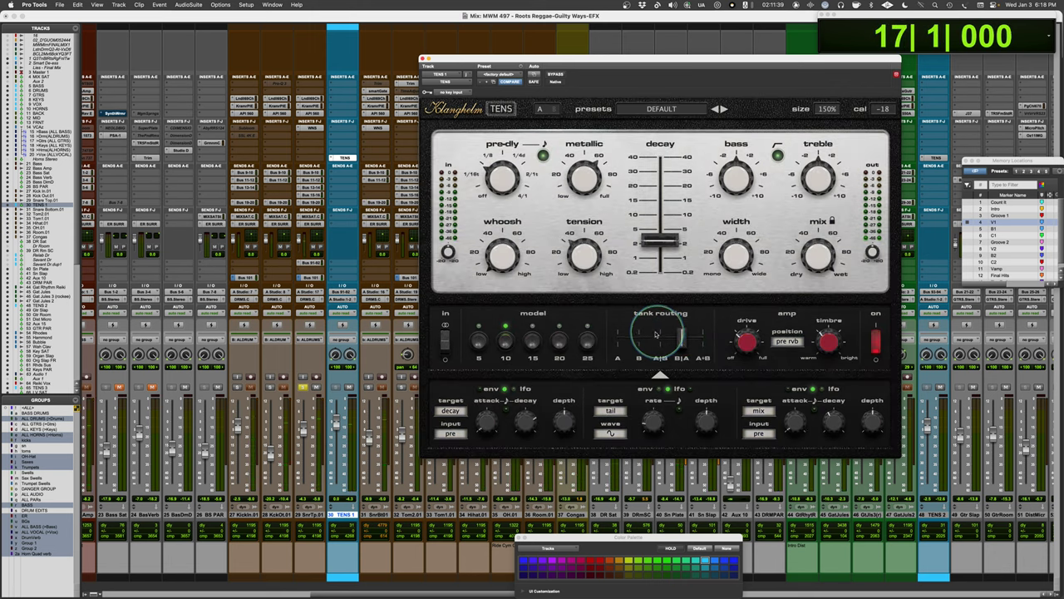
{"action": "key", "text": "space"}
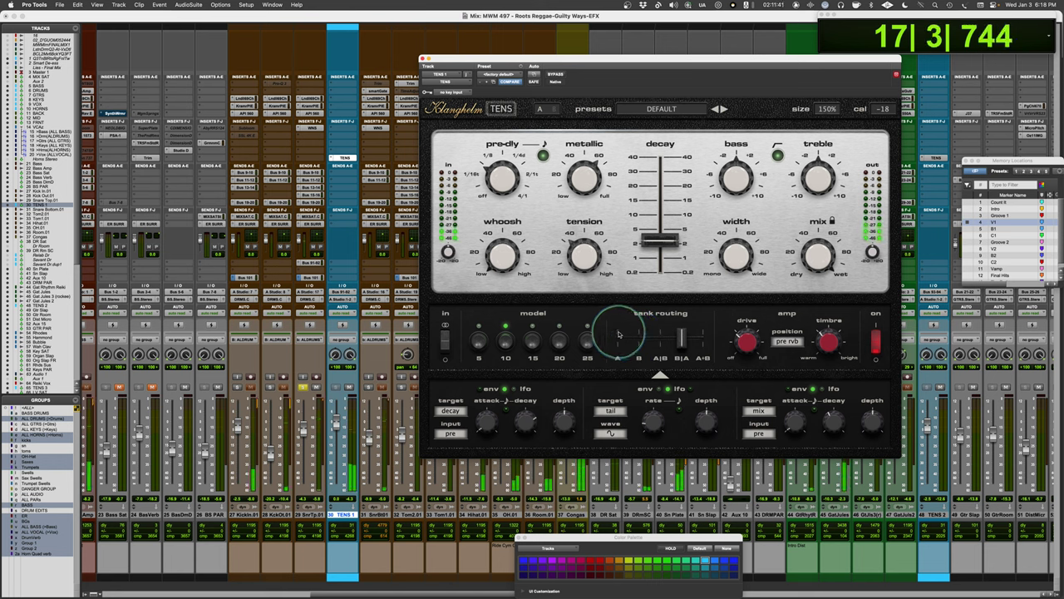
{"action": "left_click", "coordinate": [628, 334]}
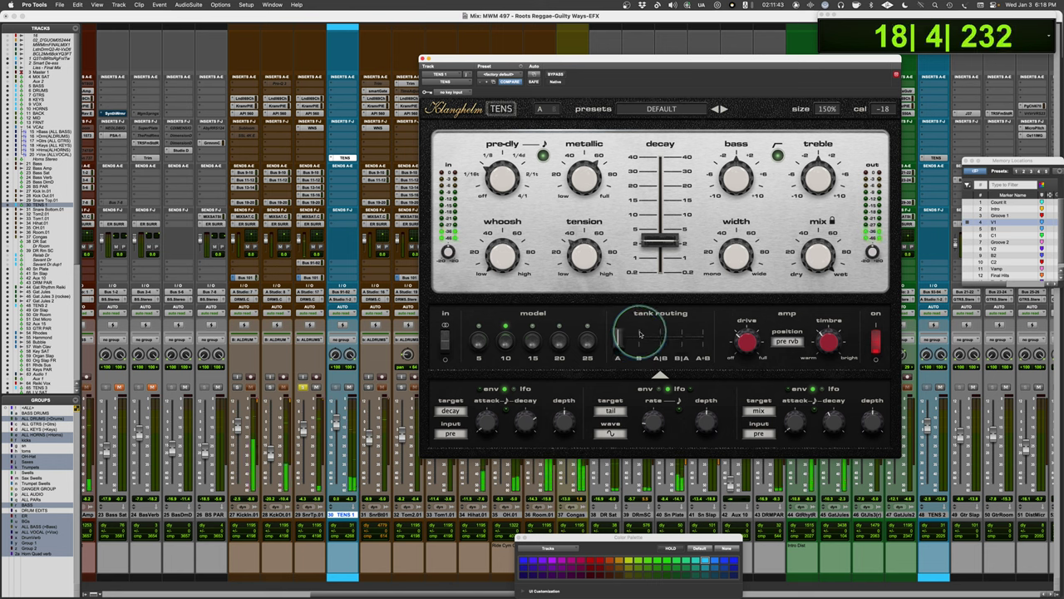
{"action": "left_click", "coordinate": [640, 334]}
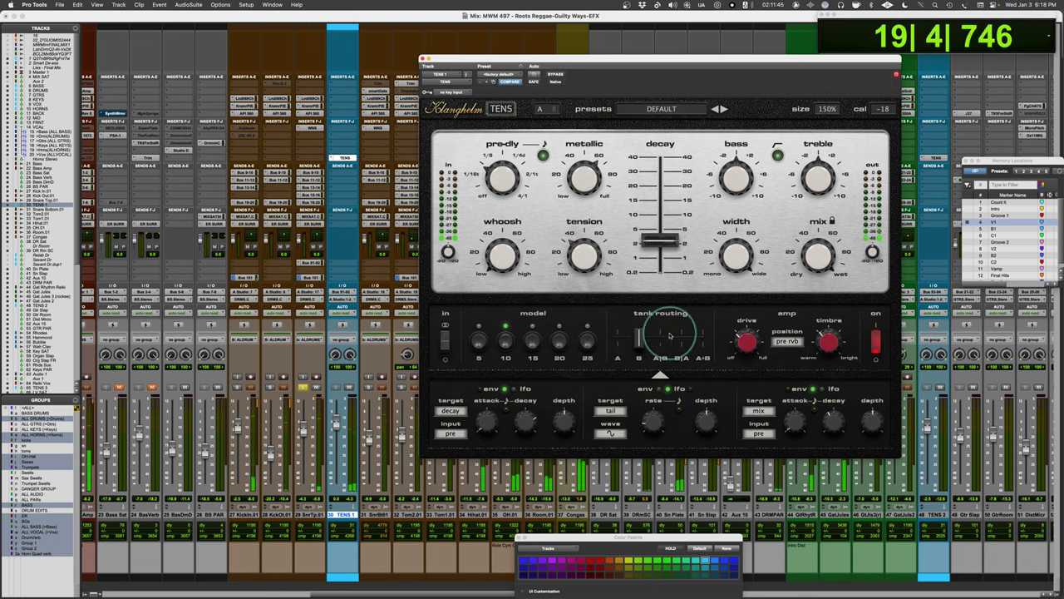
{"action": "left_click", "coordinate": [658, 335]}
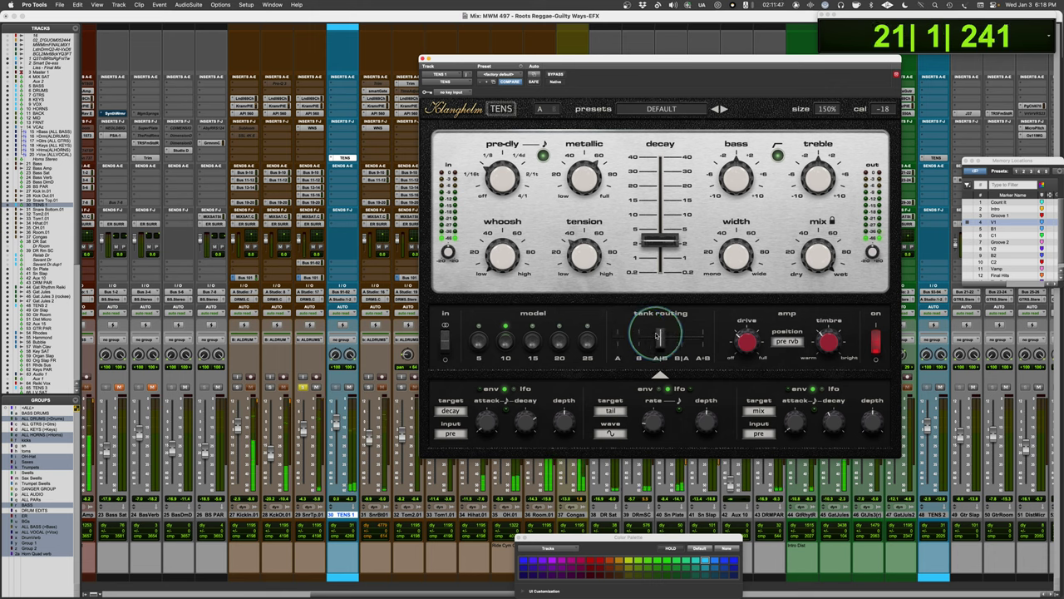
- Try model 5 with routing A and model 25 with routing B, then return to model 20
{"action": "left_click", "coordinate": [479, 340]}
{"action": "left_click", "coordinate": [662, 339]}
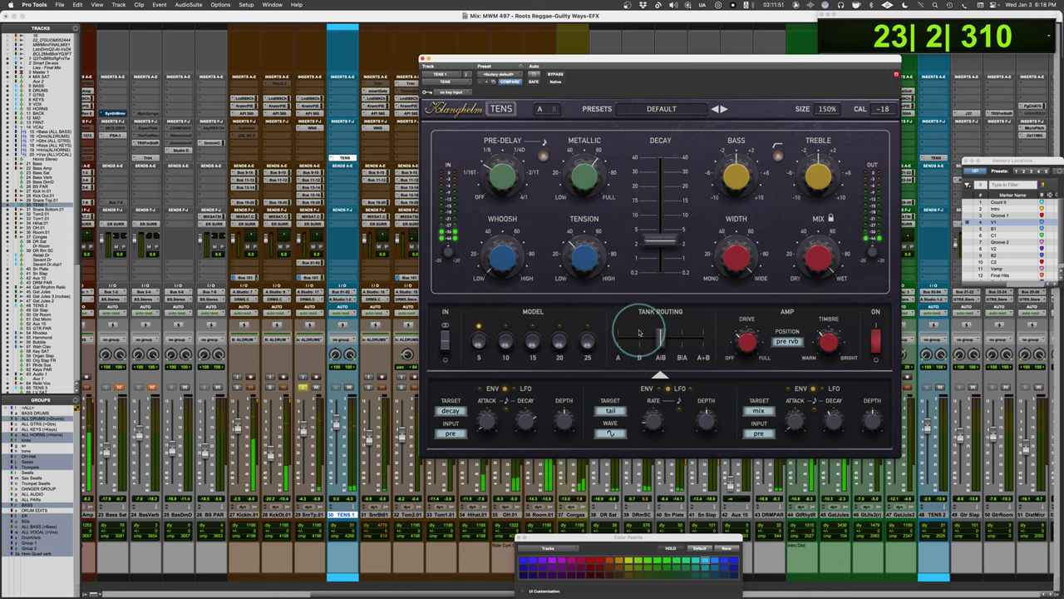
{"action": "left_click_drag", "start_coordinate": [639, 335], "coordinate": [617, 332]}
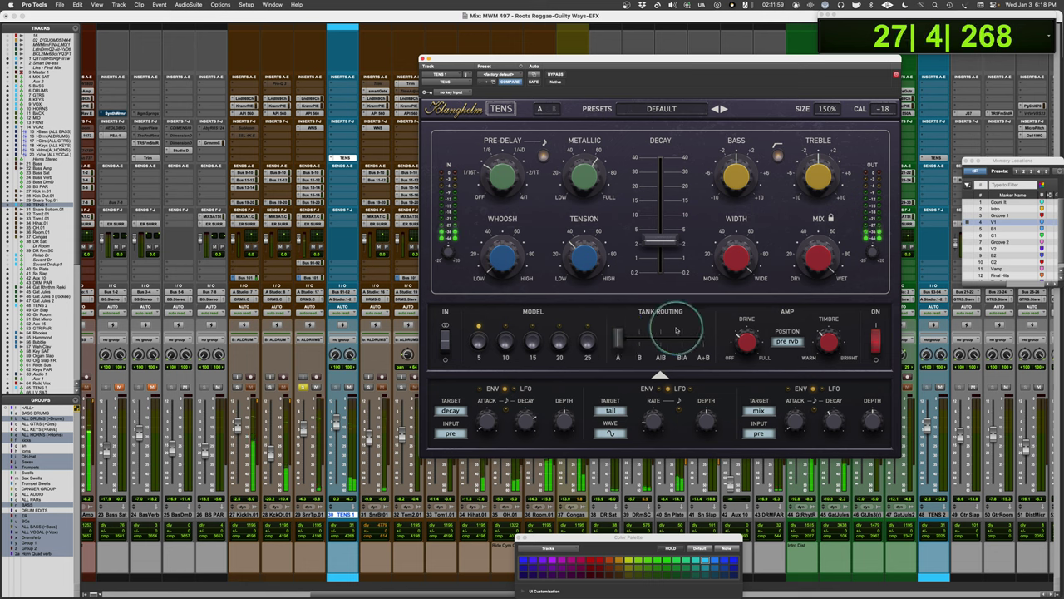
{"action": "left_click", "coordinate": [588, 340]}
{"action": "left_click_drag", "start_coordinate": [617, 335], "coordinate": [661, 334]}
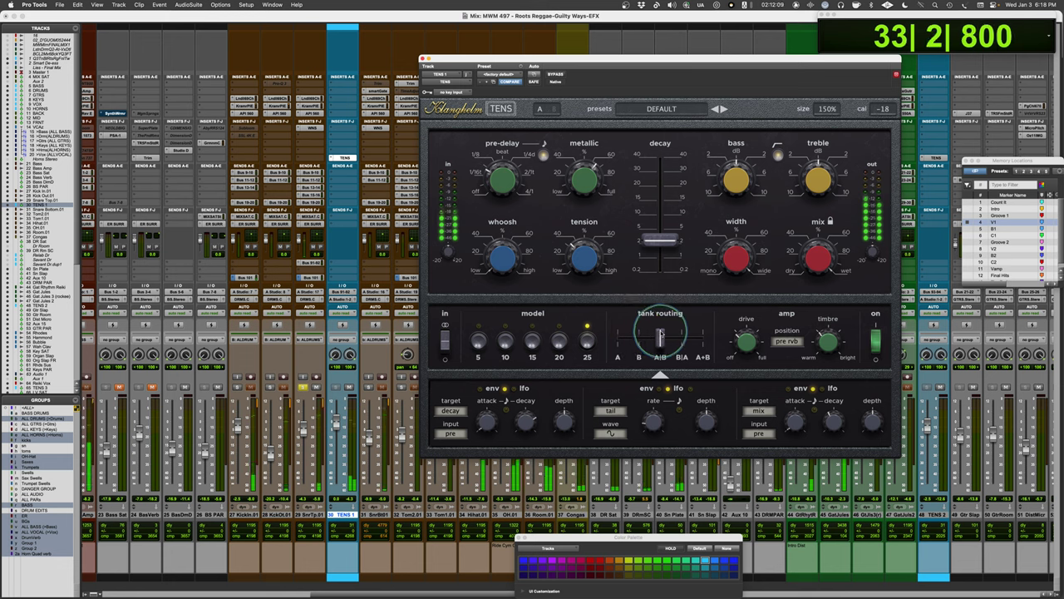
{"action": "left_click", "coordinate": [560, 343]}
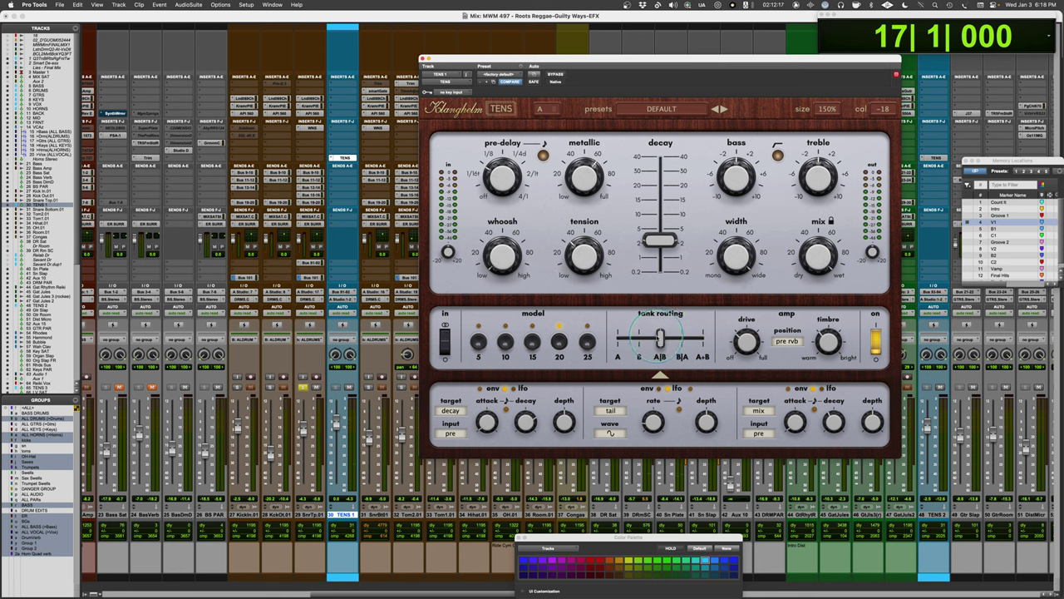
- Flip the tank routing to B and then back to A on spring model 20
{"action": "left_click", "coordinate": [638, 333]}
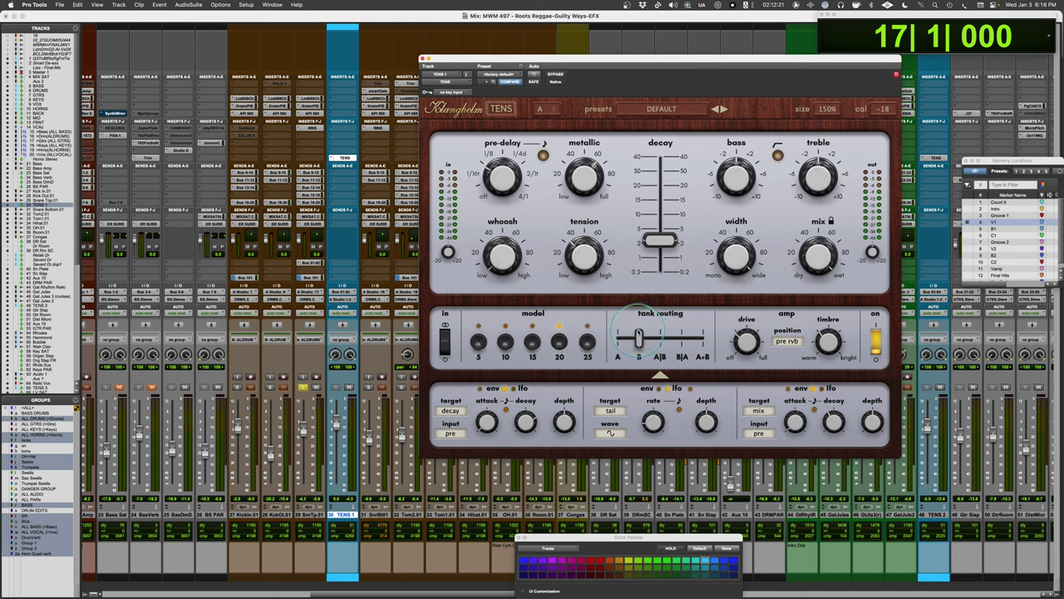
{"action": "left_click_drag", "start_coordinate": [629, 334], "coordinate": [618, 331]}
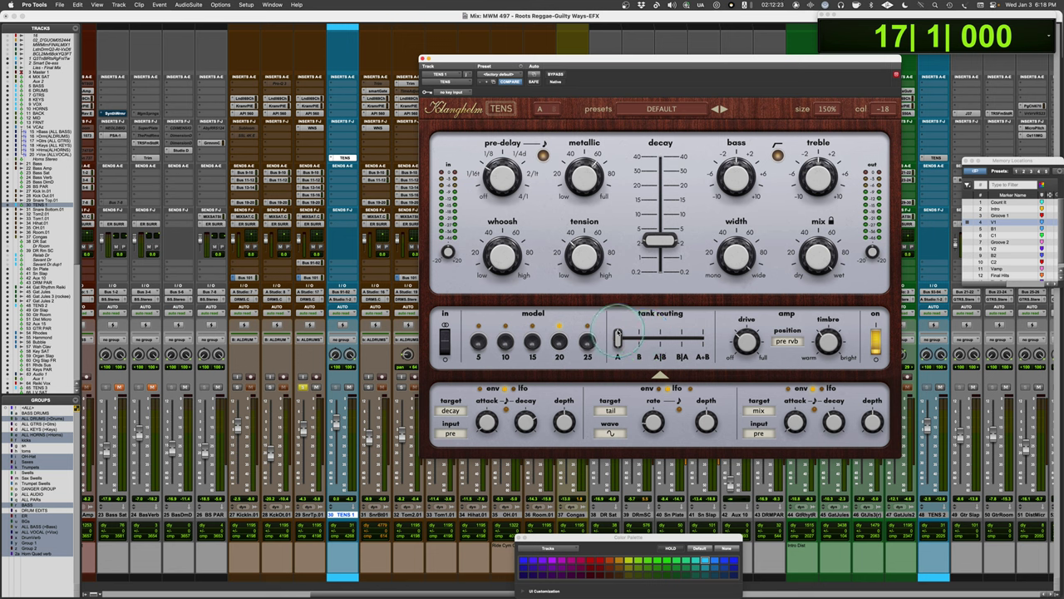
{"action": "mouse_move", "coordinate": [503, 172]}
{"action": "mouse_move", "coordinate": [503, 257]}
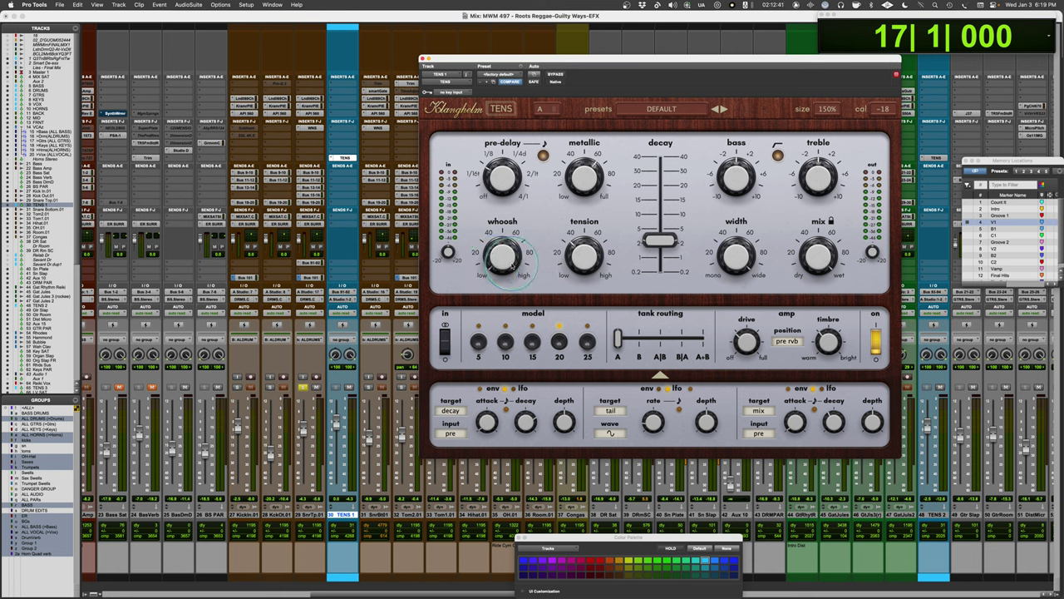
- During playback, shift tank routing to B and toggle whoosh between low and high
{"action": "key", "text": "space"}
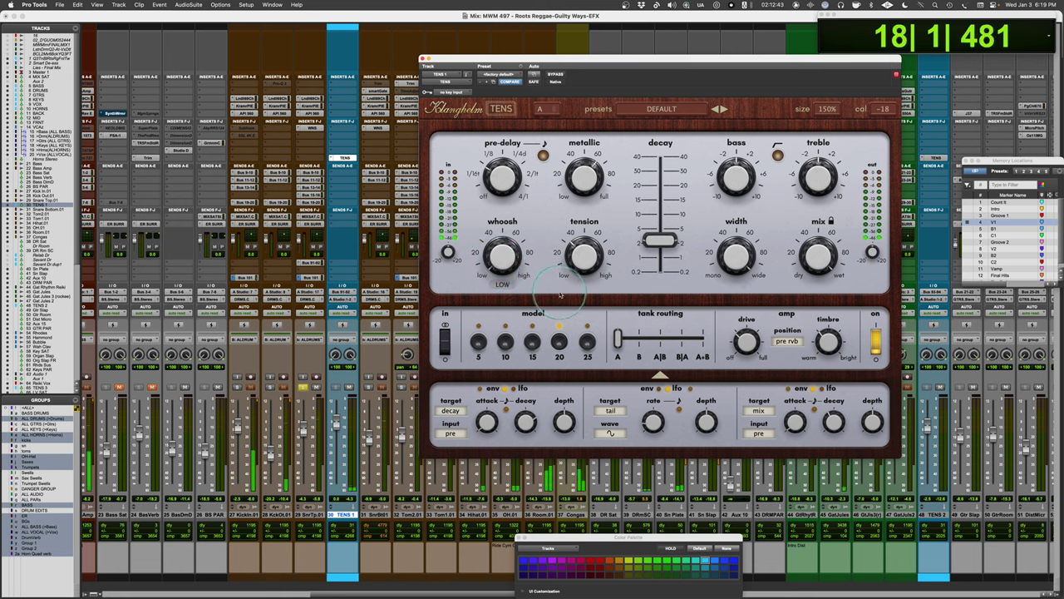
{"action": "left_click_drag", "start_coordinate": [618, 354], "coordinate": [639, 354]}
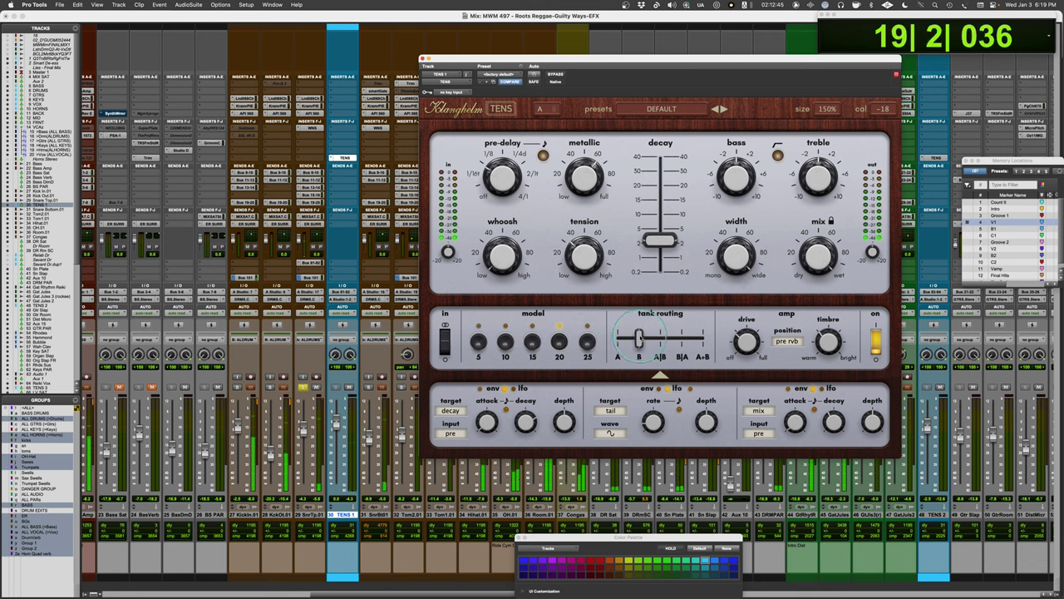
{"action": "left_click", "coordinate": [455, 260]}
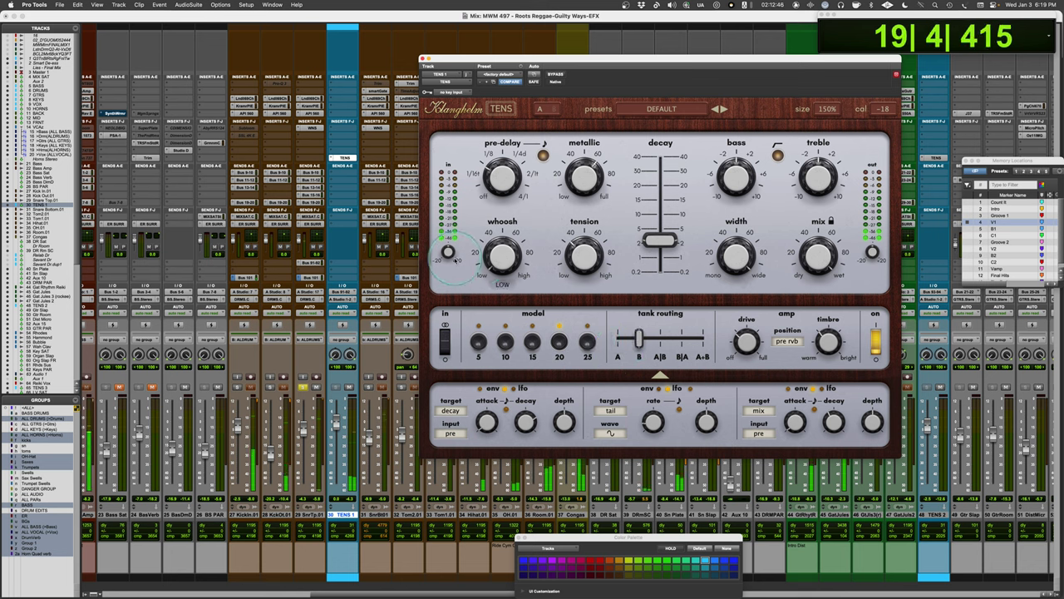
{"action": "left_click", "coordinate": [503, 274]}
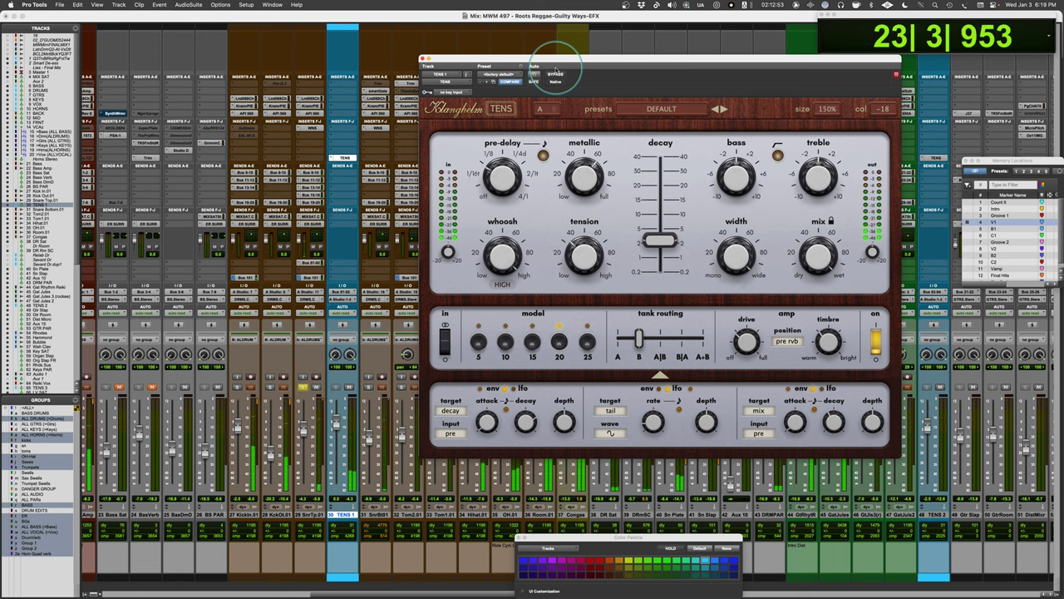
{"action": "left_click", "coordinate": [503, 283]}
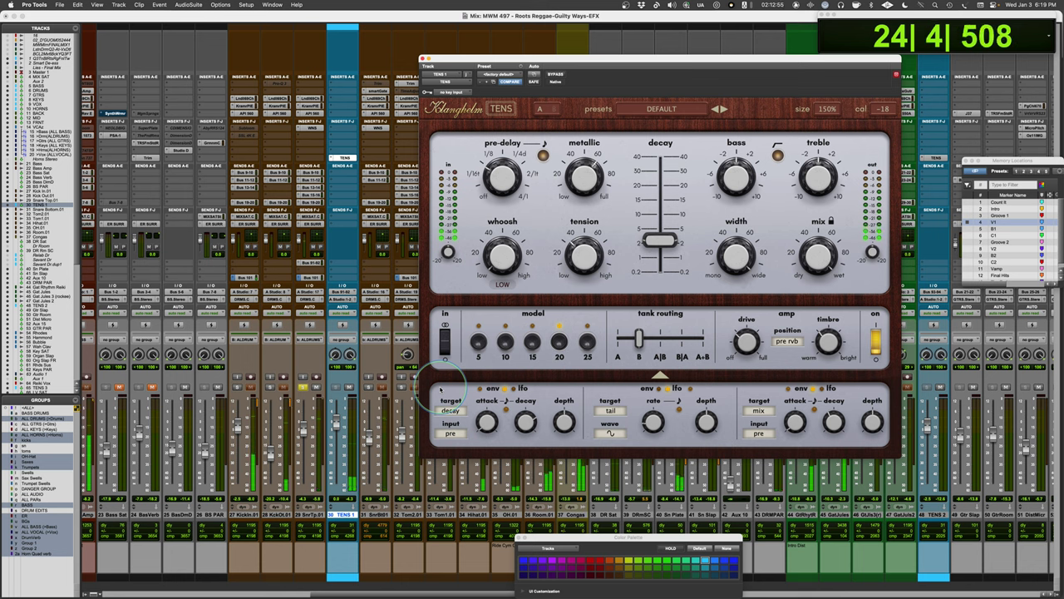
{"action": "key", "text": "space"}
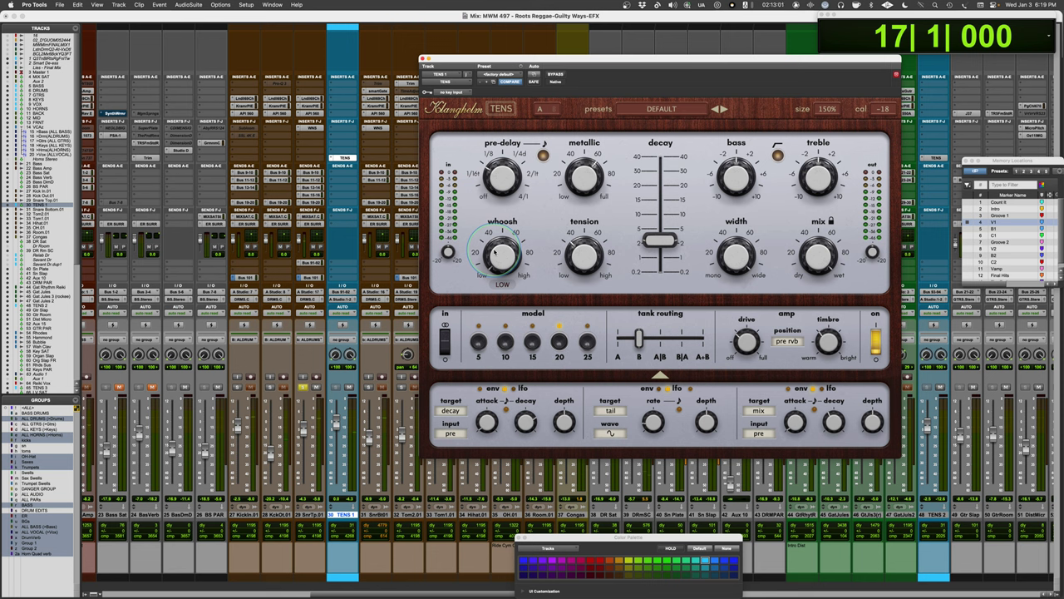
- Set whoosh to high, adjust its amount, and play it back from bar 17
{"action": "left_click", "coordinate": [503, 283]}
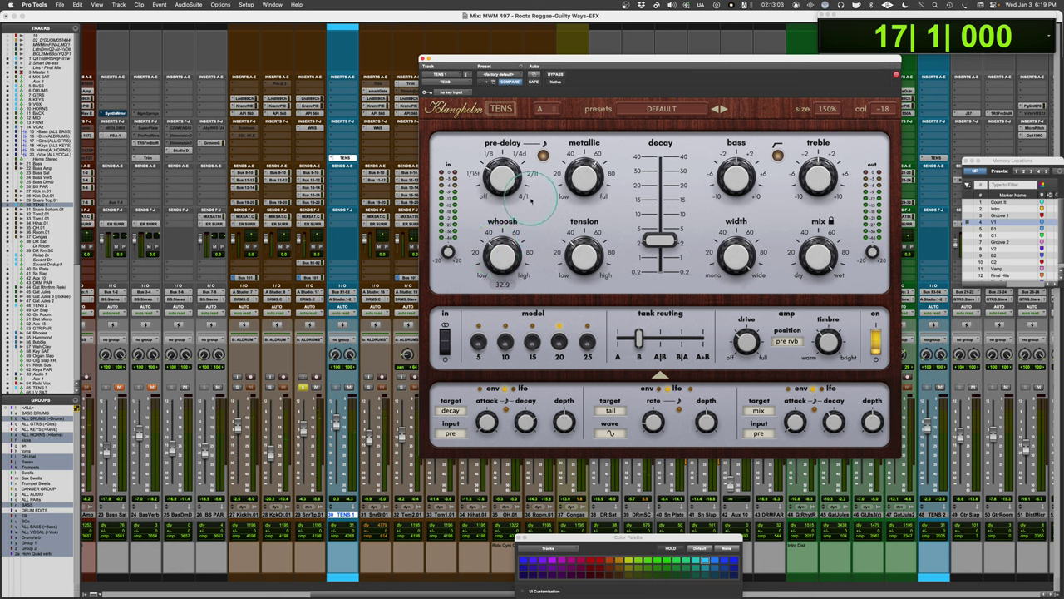
{"action": "left_click", "coordinate": [505, 260]}
{"action": "key", "text": "space"}
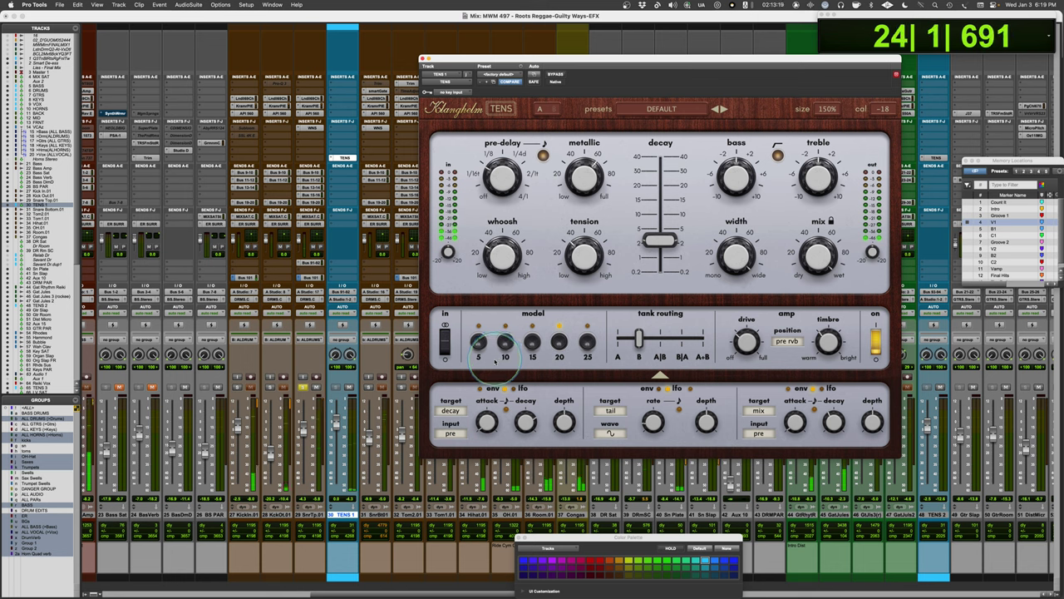
{"action": "key", "text": "space"}
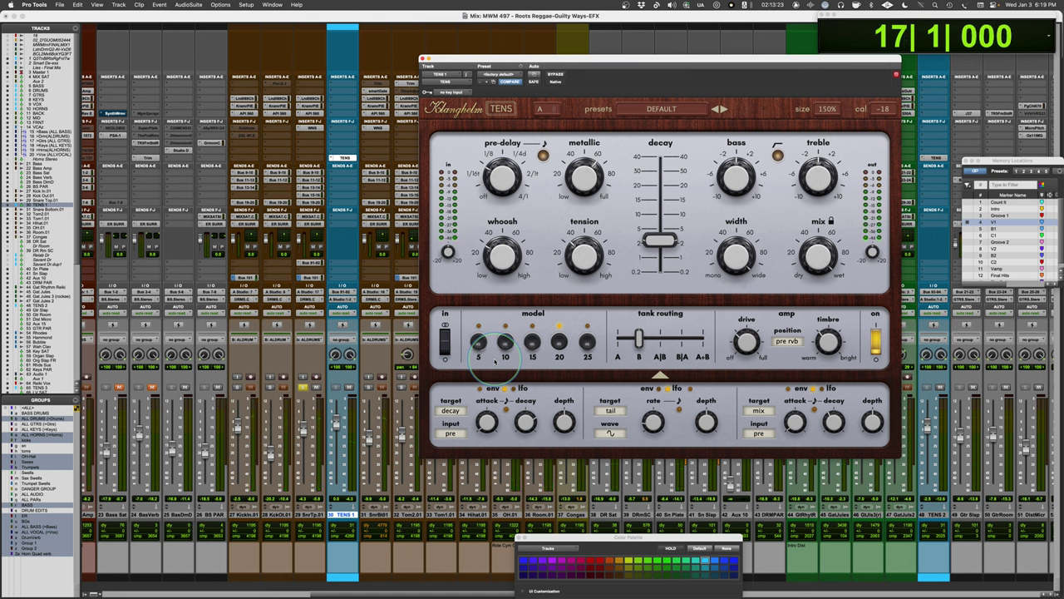
- Check the tension value and restart playback, moving the plugin window aside and back
{"action": "left_click", "coordinate": [561, 248]}
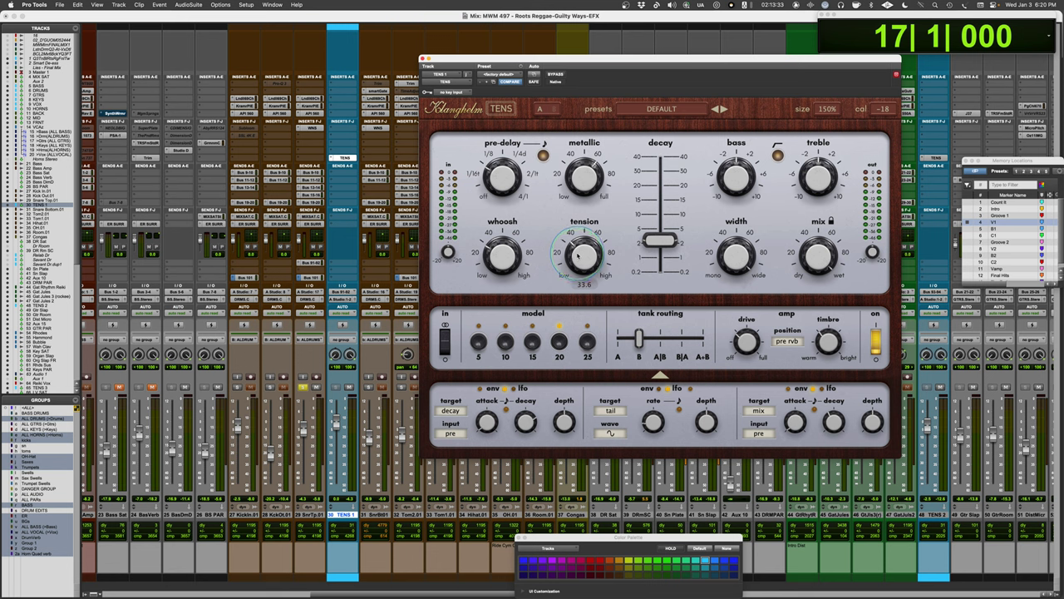
{"action": "key", "text": "space"}
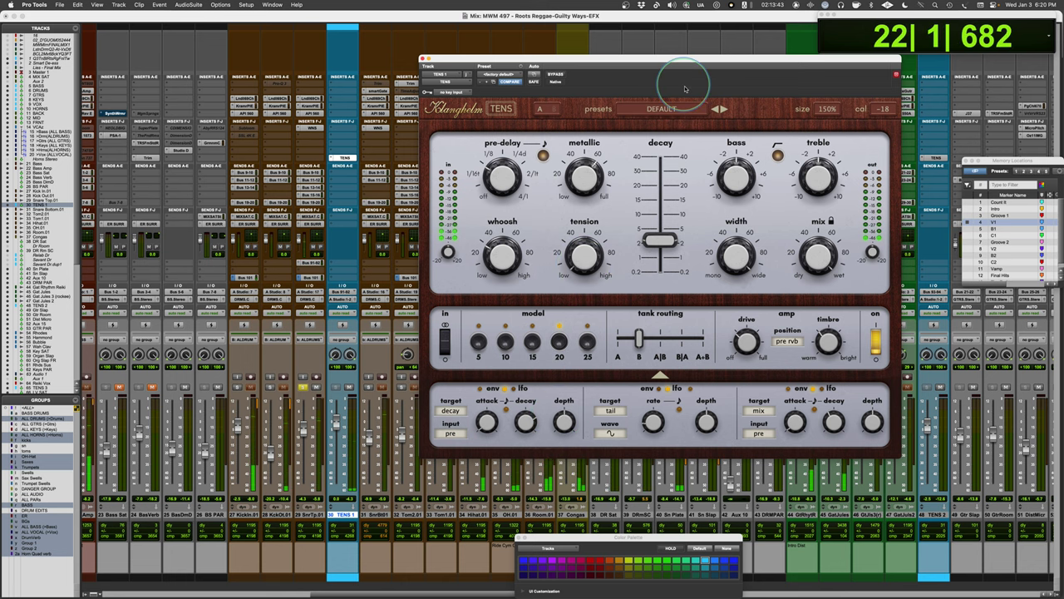
{"action": "left_click_drag", "start_coordinate": [677, 55], "coordinate": [945, 57]}
{"action": "key", "text": "space"}
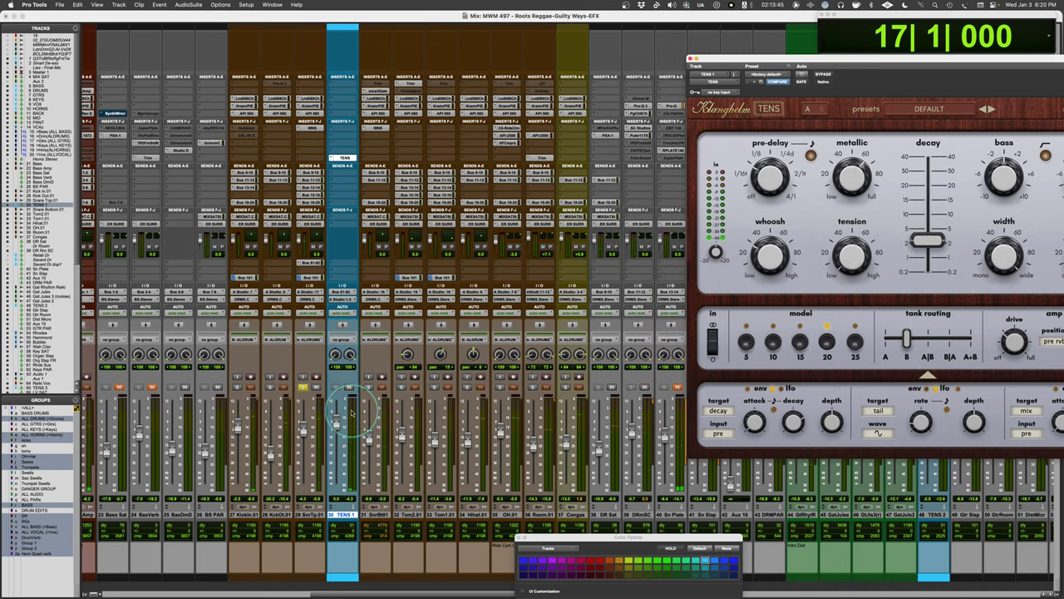
{"action": "key", "text": "space"}
{"action": "left_click_drag", "start_coordinate": [945, 58], "coordinate": [550, 59]}
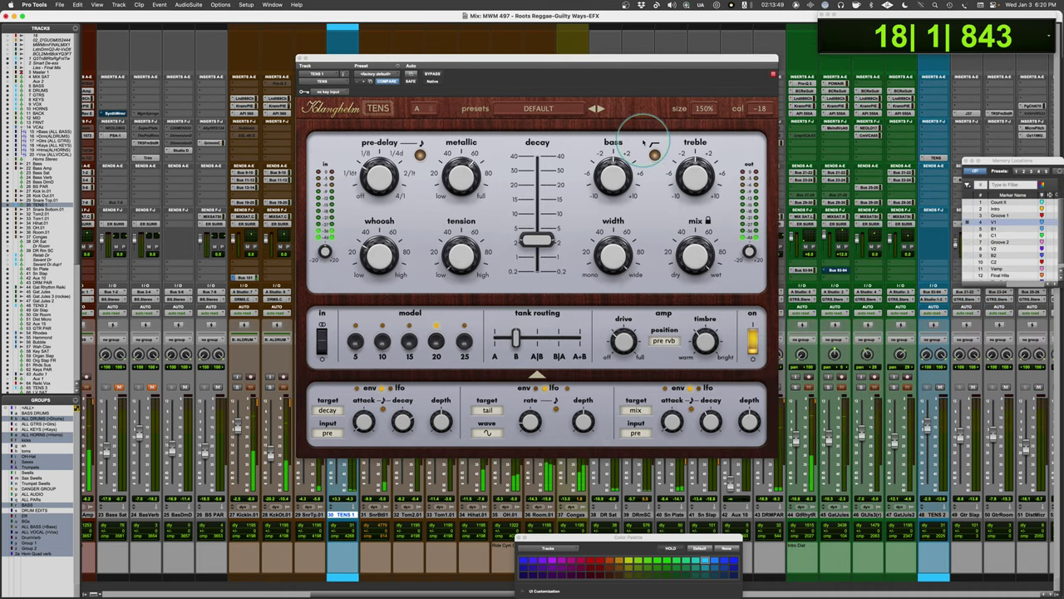
- Sweep tension through its extremes, up to about 68 and down, leaving it near 30
{"action": "left_click", "coordinate": [525, 239]}
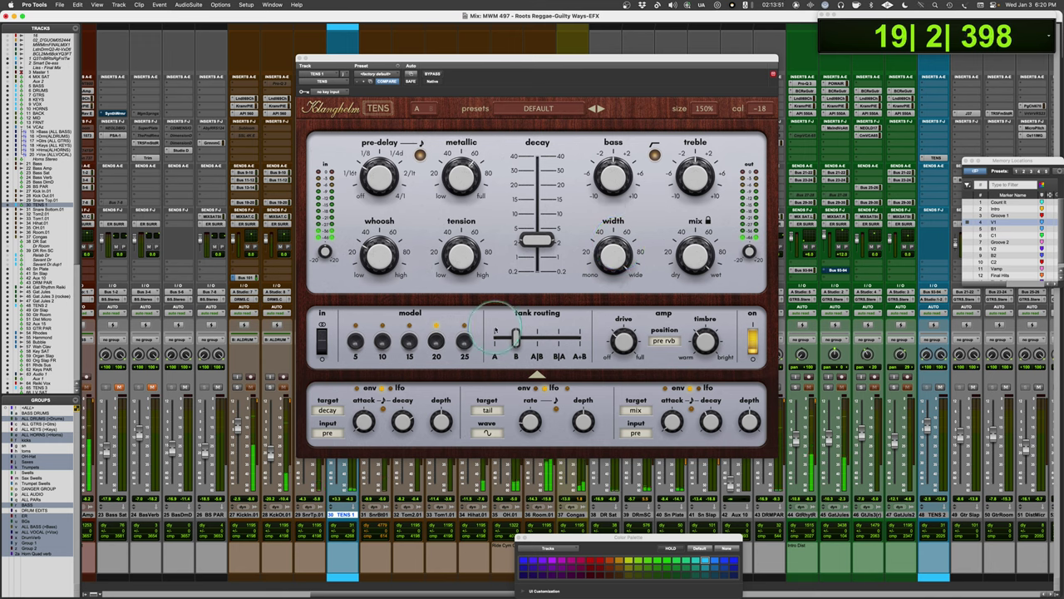
{"action": "left_click", "coordinate": [463, 265]}
{"action": "left_click", "coordinate": [463, 110]}
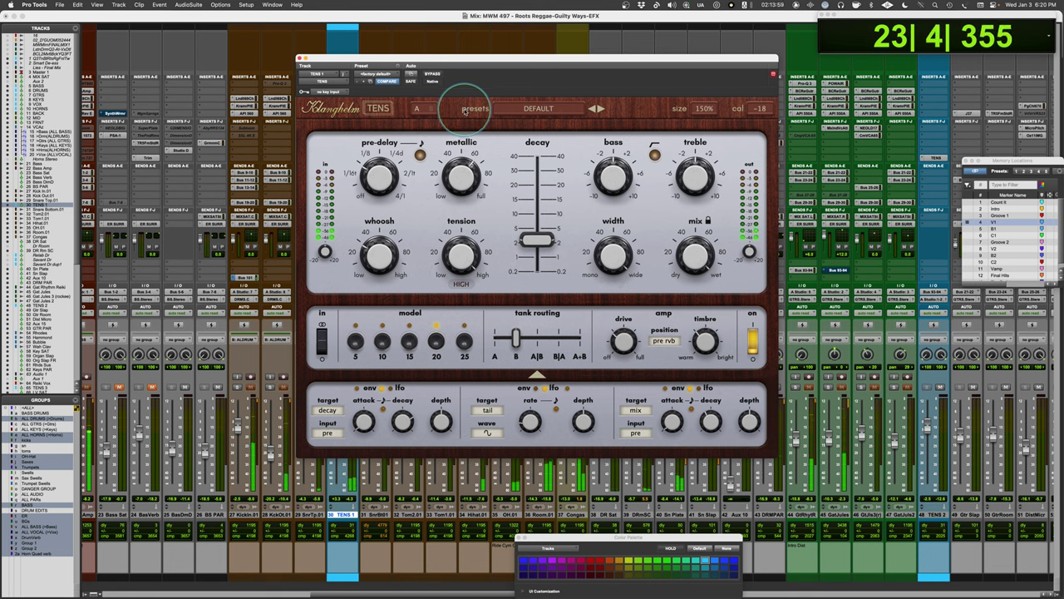
{"action": "left_click", "coordinate": [465, 206]}
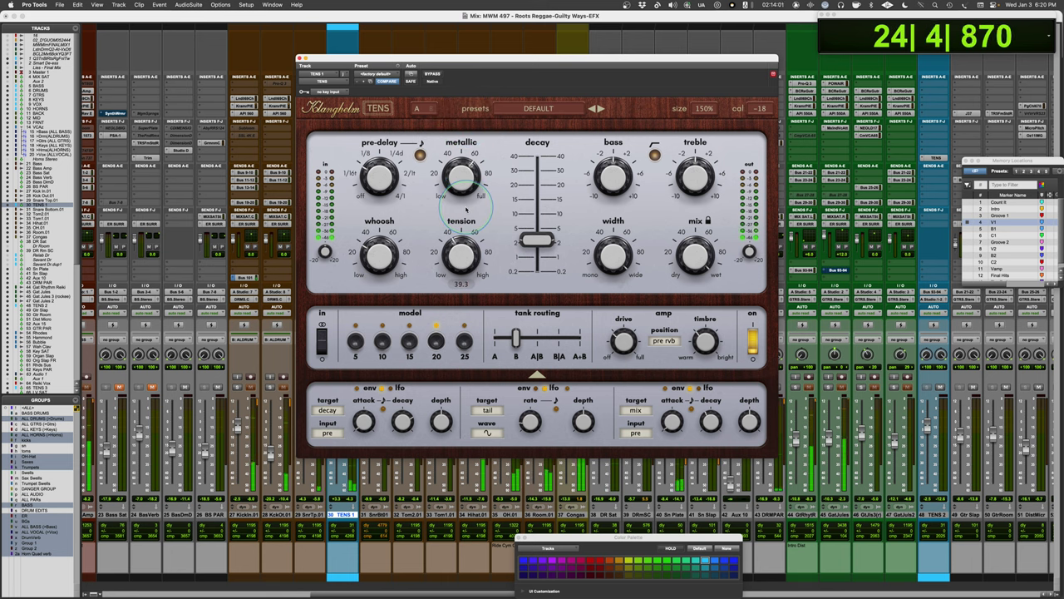
{"action": "left_click_drag", "start_coordinate": [466, 210], "coordinate": [482, 166]}
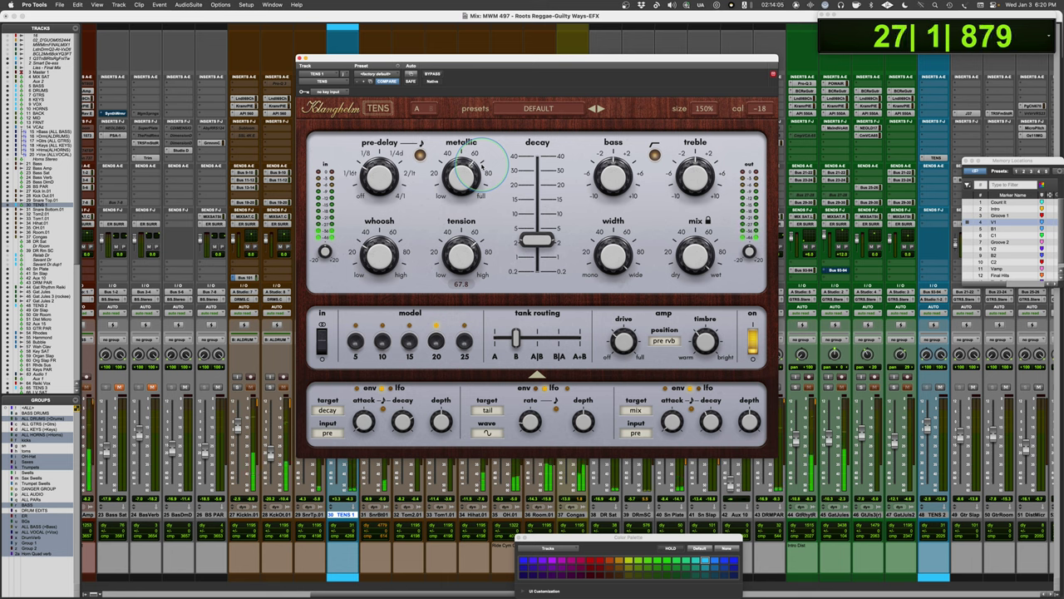
{"action": "left_click_drag", "start_coordinate": [482, 166], "coordinate": [471, 222]}
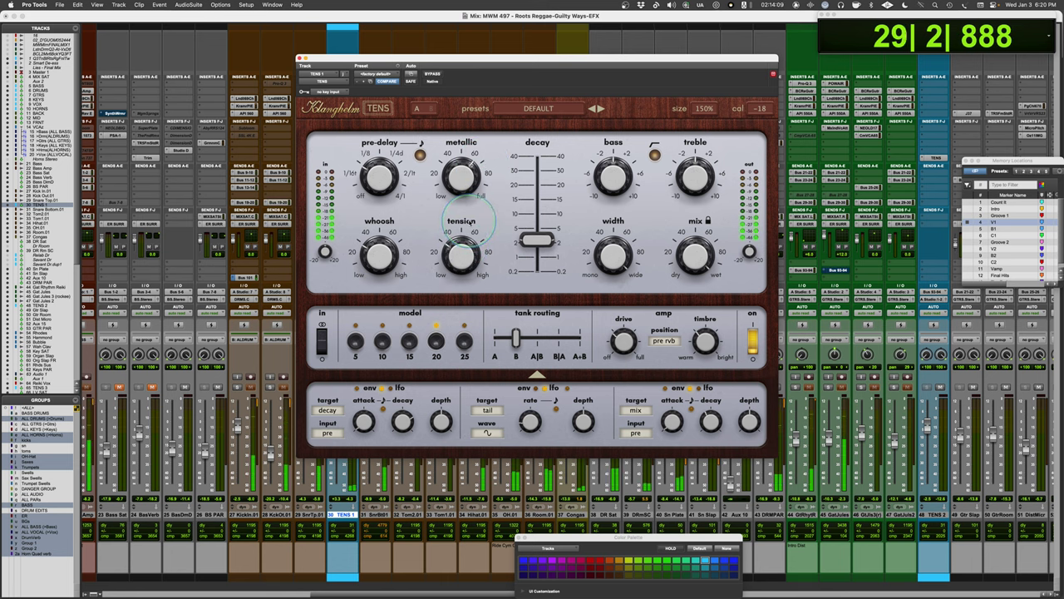
{"action": "key", "text": "space"}
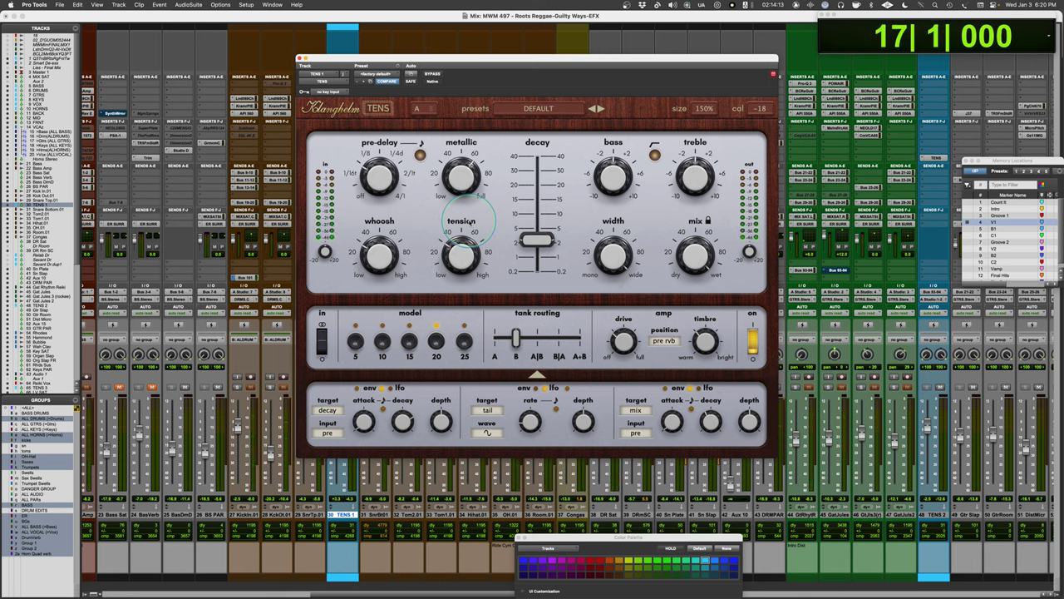
{"action": "left_click_drag", "start_coordinate": [471, 222], "coordinate": [488, 262]}
- Raise metallic to about 64 and push it up to full during playback
{"action": "left_click_drag", "start_coordinate": [462, 176], "coordinate": [463, 162]}
{"action": "key", "text": "space"}
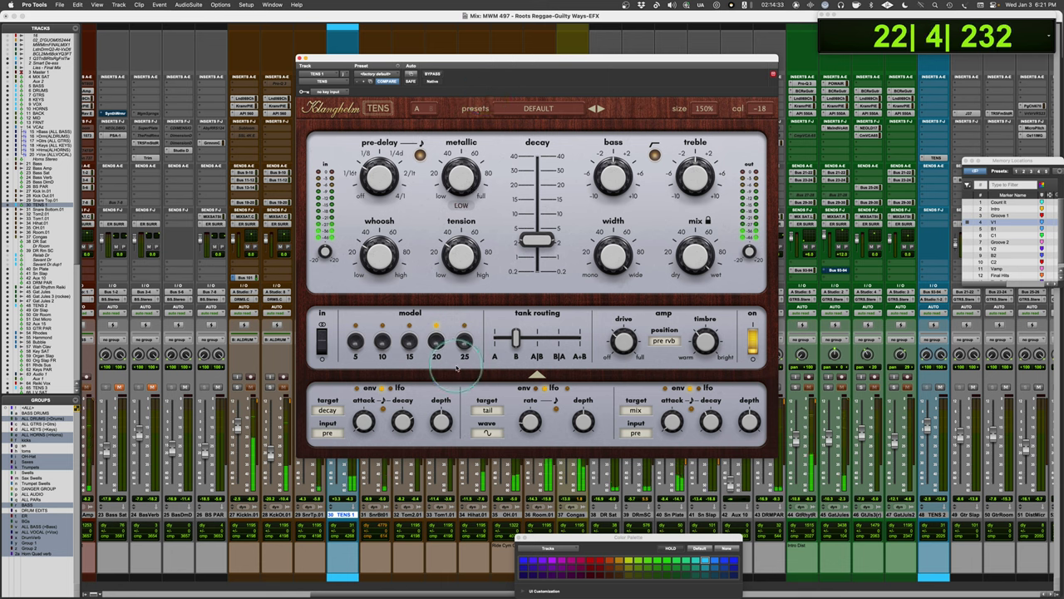
{"action": "scroll", "coordinate": [469, 177], "scroll_direction": "up", "scroll_amount": 2}
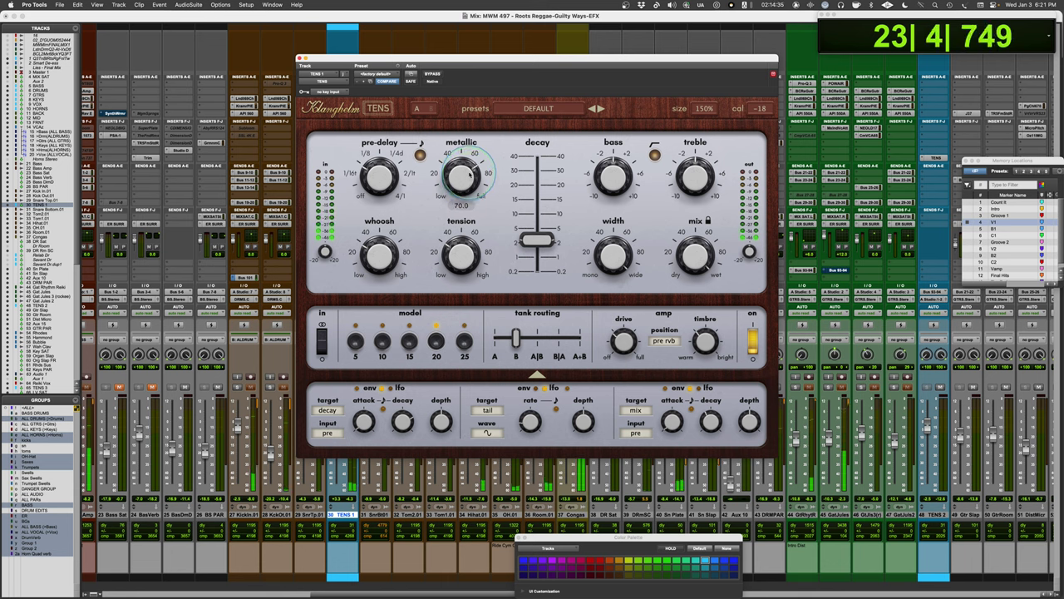
{"action": "scroll", "coordinate": [471, 173], "scroll_direction": "up", "scroll_amount": 3}
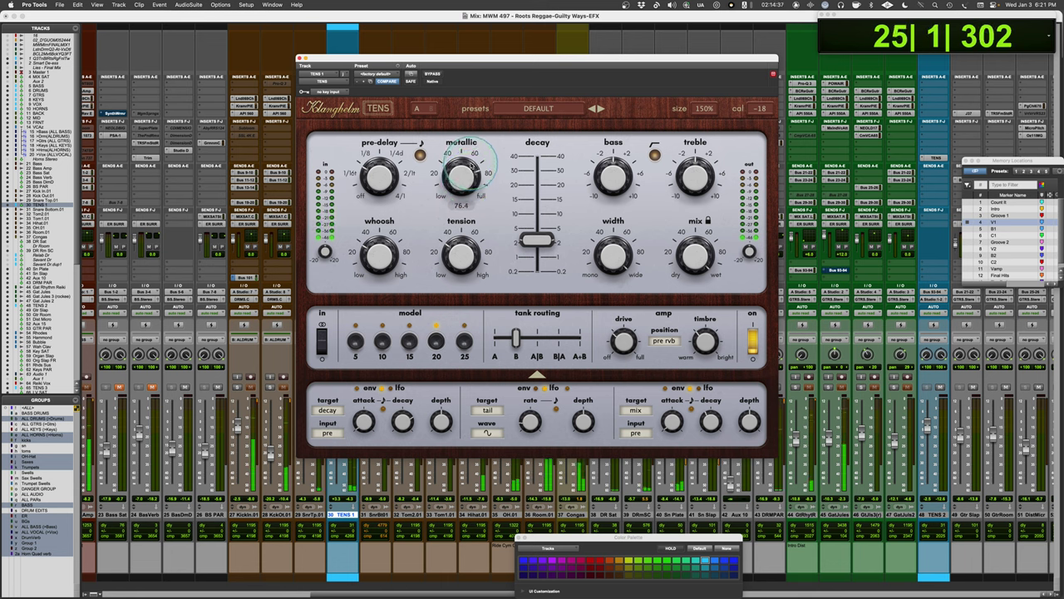
{"action": "scroll", "coordinate": [461, 254], "scroll_direction": "up", "scroll_amount": 3}
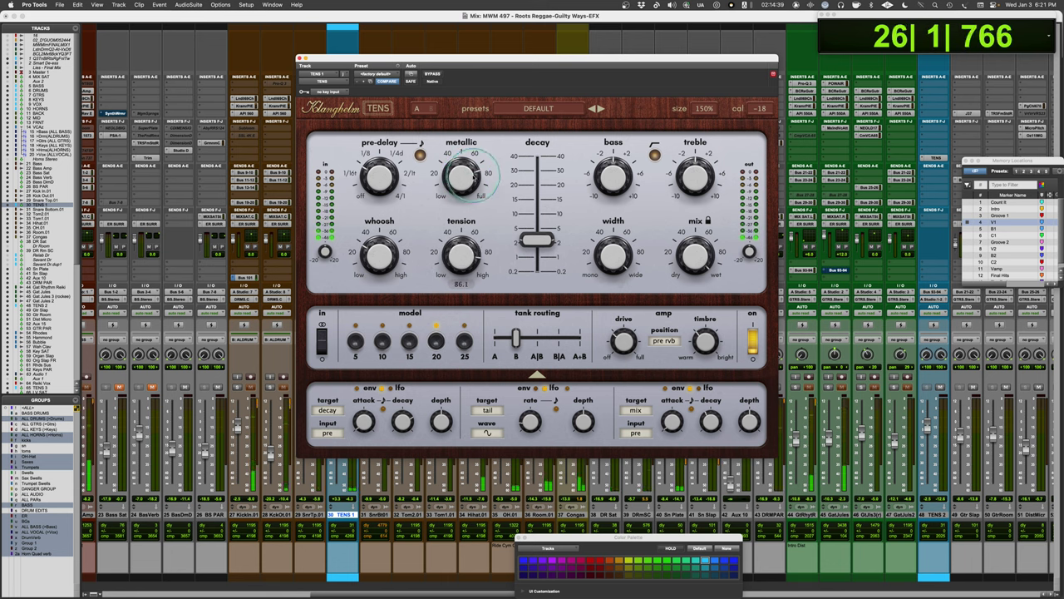
{"action": "scroll", "coordinate": [378, 252], "scroll_direction": "down", "scroll_amount": 3}
{"action": "mouse_move", "coordinate": [468, 178]}
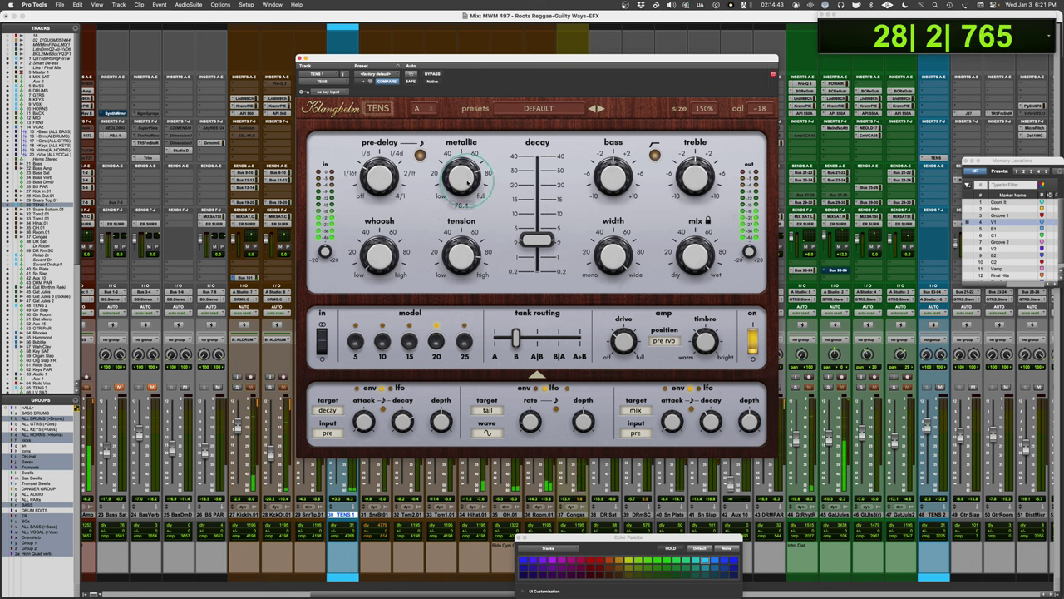
{"action": "scroll", "coordinate": [468, 179], "scroll_direction": "up", "scroll_amount": 3}
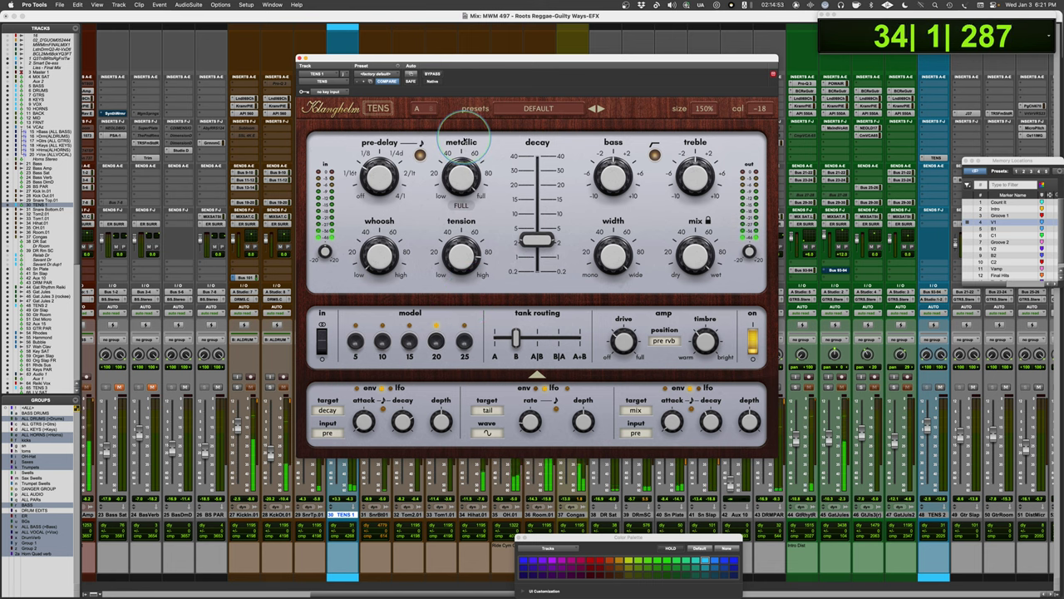
- Stop playback, then pull metallic from about 68 back to roughly 48.8
{"action": "key", "text": "space"}
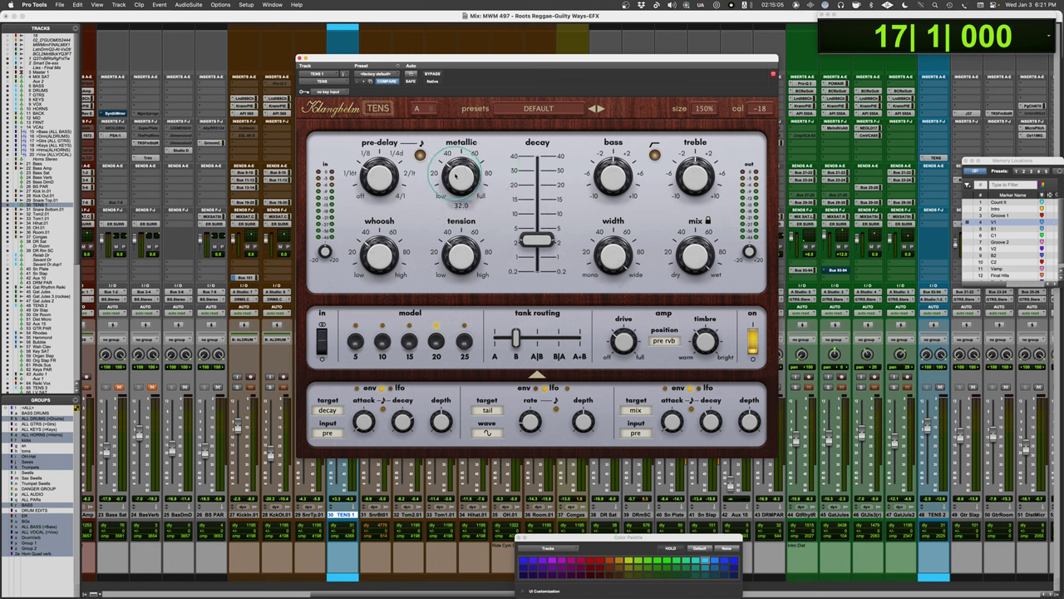
{"action": "left_click_drag", "start_coordinate": [449, 170], "coordinate": [474, 115]}
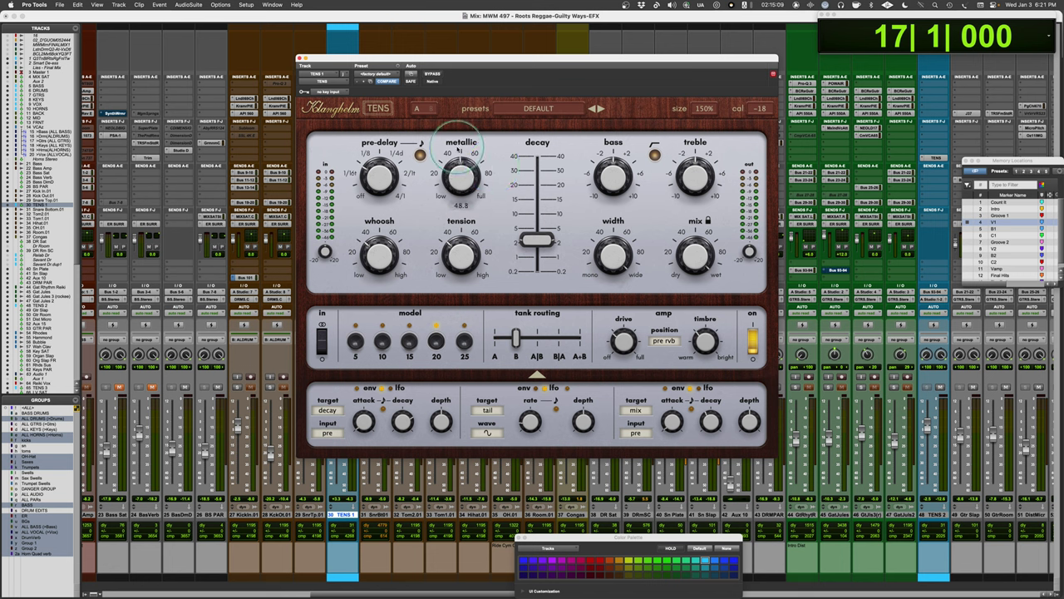
{"action": "left_click_drag", "start_coordinate": [453, 158], "coordinate": [454, 173]}
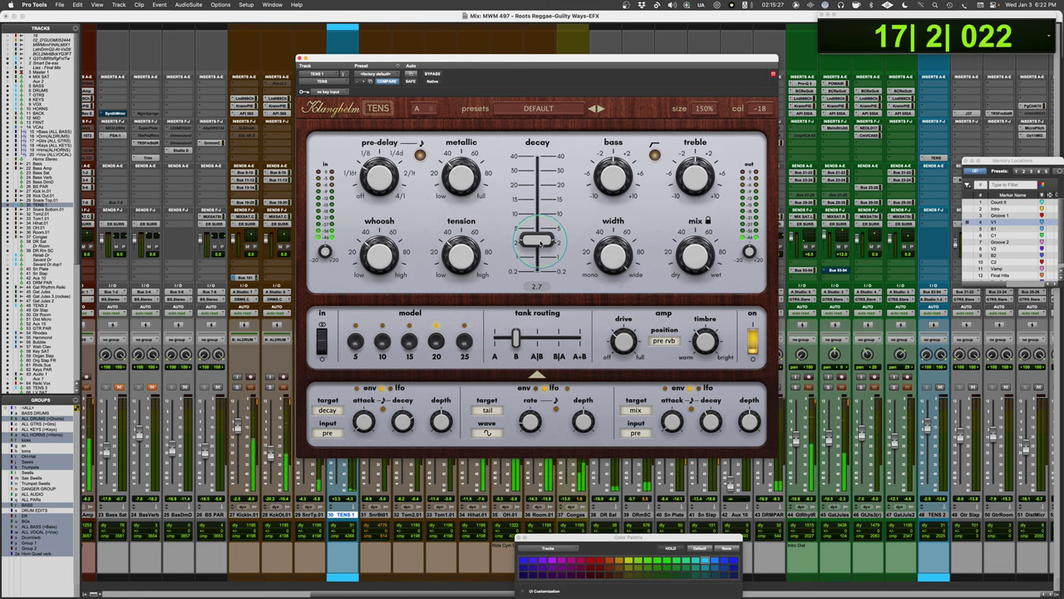
- Drop TENS decay to its 0.2 minimum, raise metallic to about 62, then bring decay back up
{"action": "left_click_drag", "start_coordinate": [540, 242], "coordinate": [536, 302]}
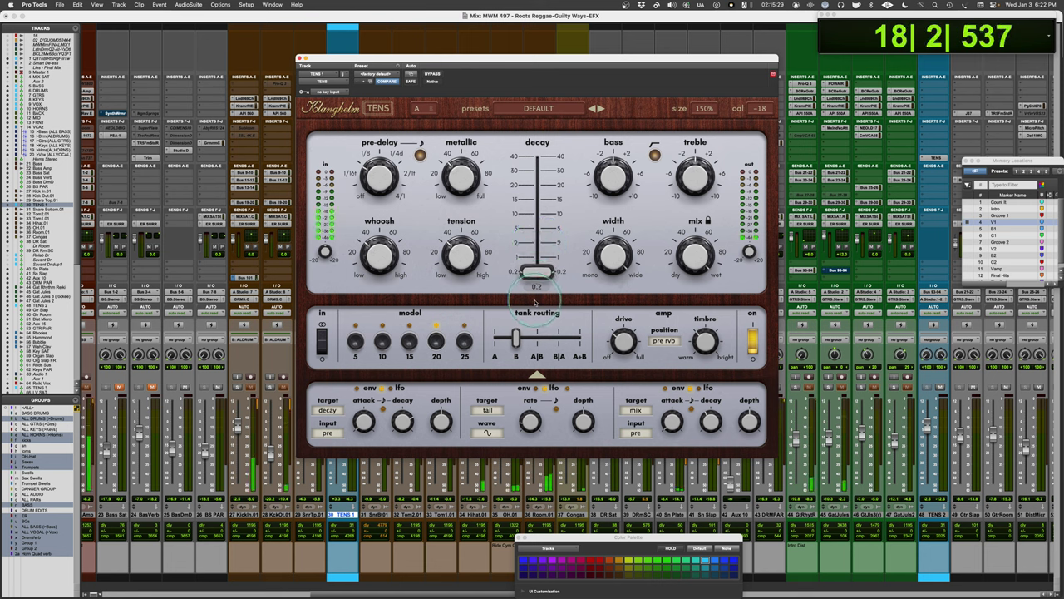
{"action": "mouse_move", "coordinate": [455, 167]}
{"action": "left_click_drag", "start_coordinate": [455, 166], "coordinate": [471, 133]}
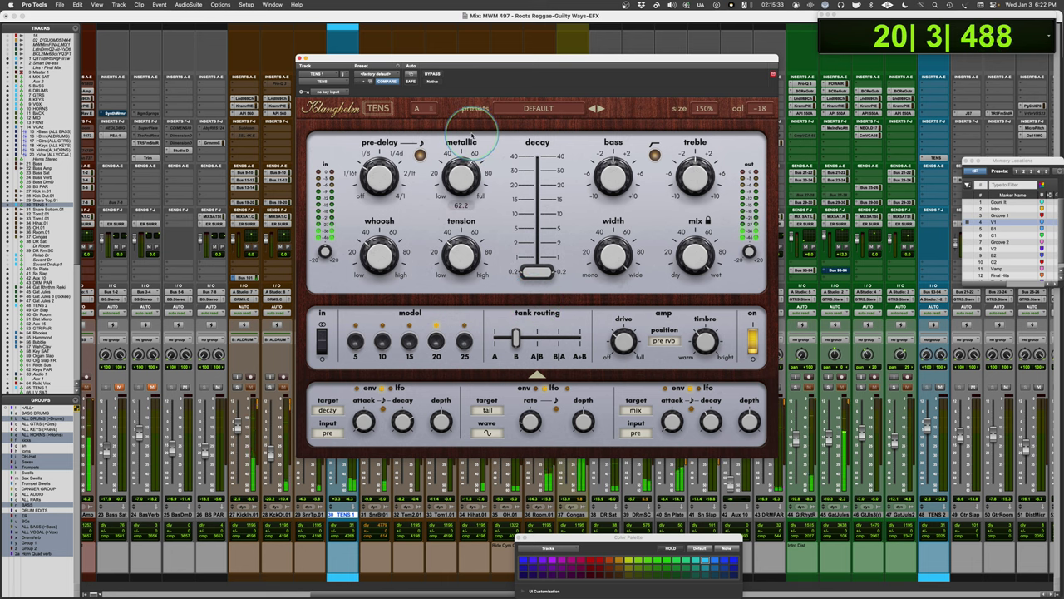
{"action": "left_click_drag", "start_coordinate": [537, 271], "coordinate": [545, 242]}
- Stop playback at bar 17 and lengthen the TENS decay to about 3.1
{"action": "key", "text": "space"}
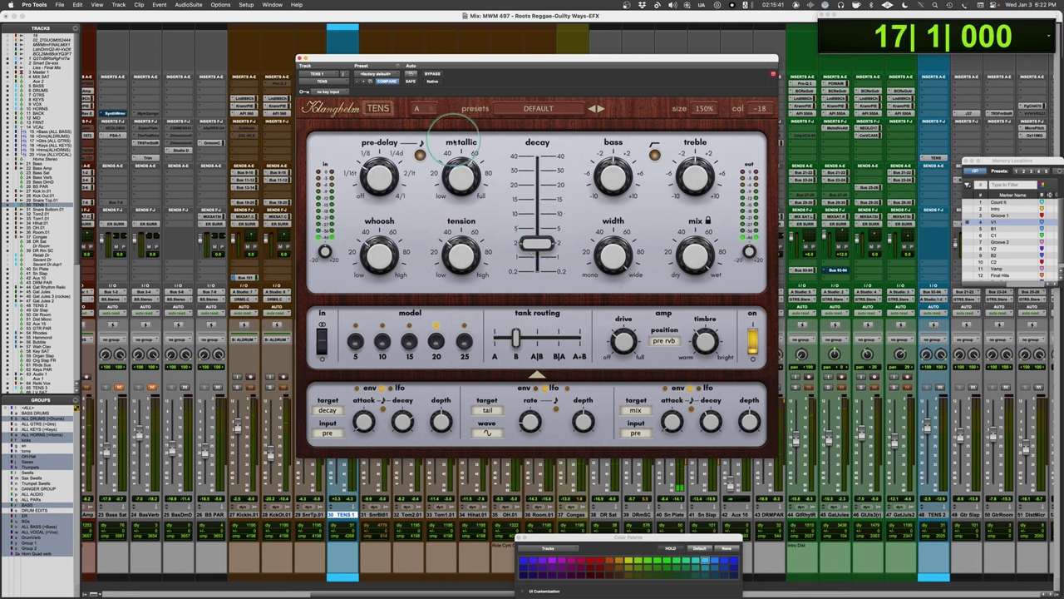
{"action": "mouse_move", "coordinate": [631, 185]}
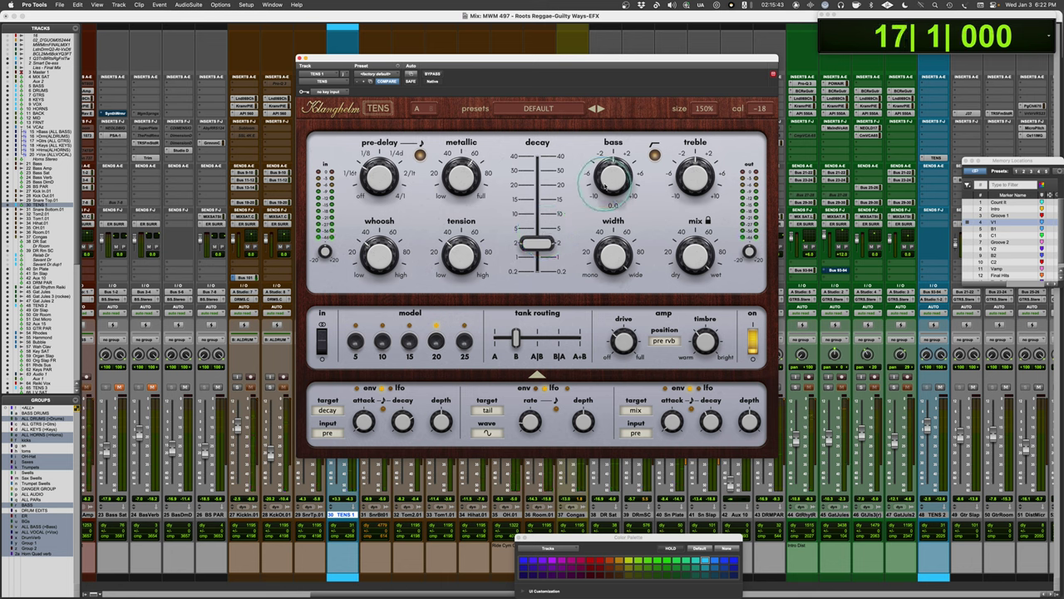
{"action": "mouse_move", "coordinate": [548, 246]}
{"action": "left_click_drag", "start_coordinate": [540, 243], "coordinate": [538, 237]}
- Audition the bass and treble knobs during playback, return bass to neutral, then stop
{"action": "mouse_move", "coordinate": [639, 267]}
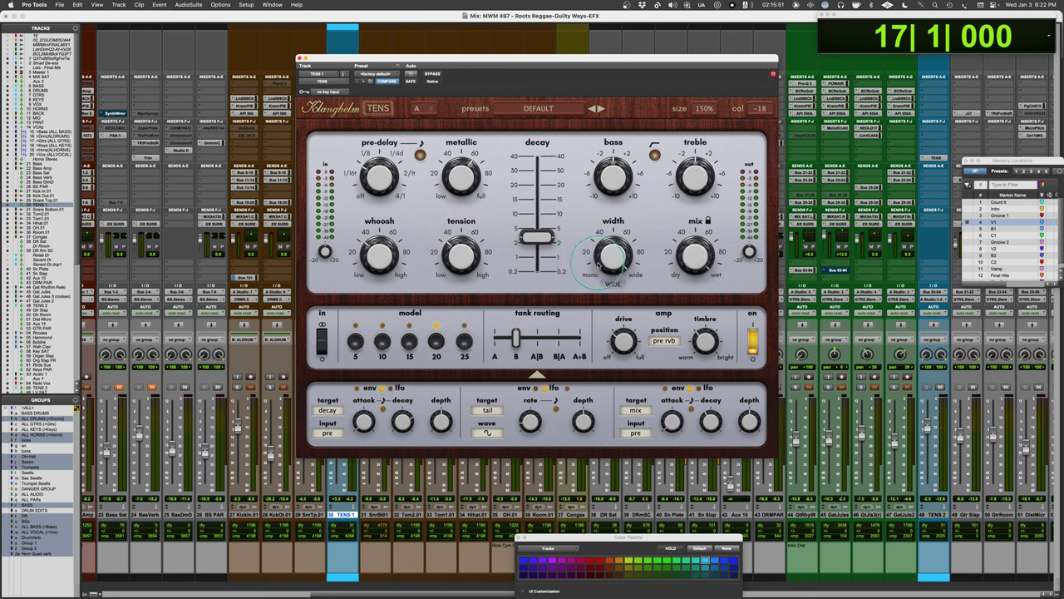
{"action": "key", "text": "space"}
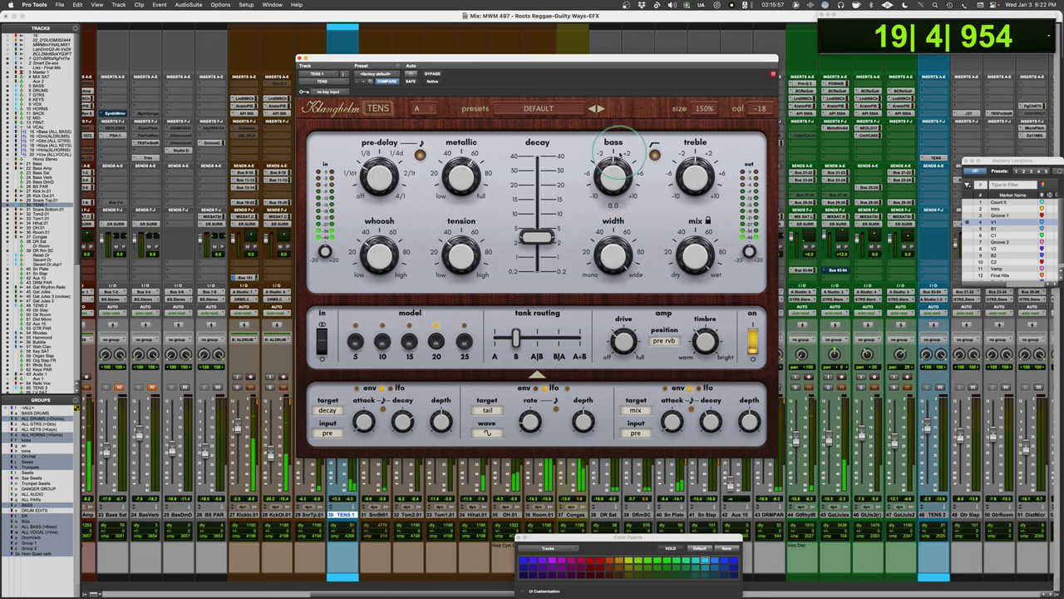
{"action": "left_click_drag", "start_coordinate": [622, 136], "coordinate": [625, 127]}
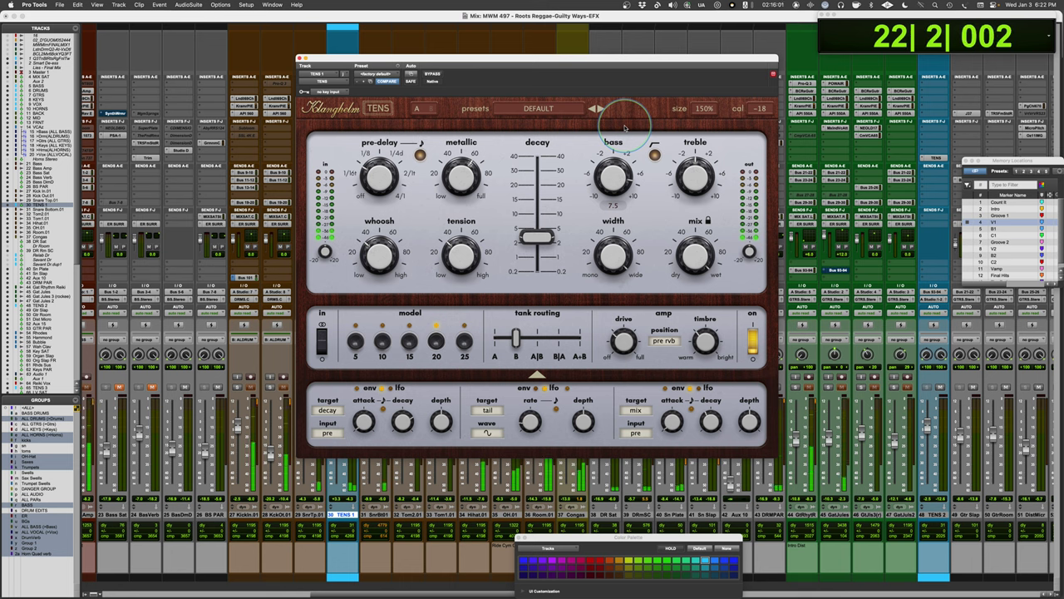
{"action": "left_click_drag", "start_coordinate": [705, 185], "coordinate": [712, 152]}
{"action": "left_click_drag", "start_coordinate": [615, 178], "coordinate": [617, 203]}
{"action": "left_click_drag", "start_coordinate": [681, 190], "coordinate": [692, 193]}
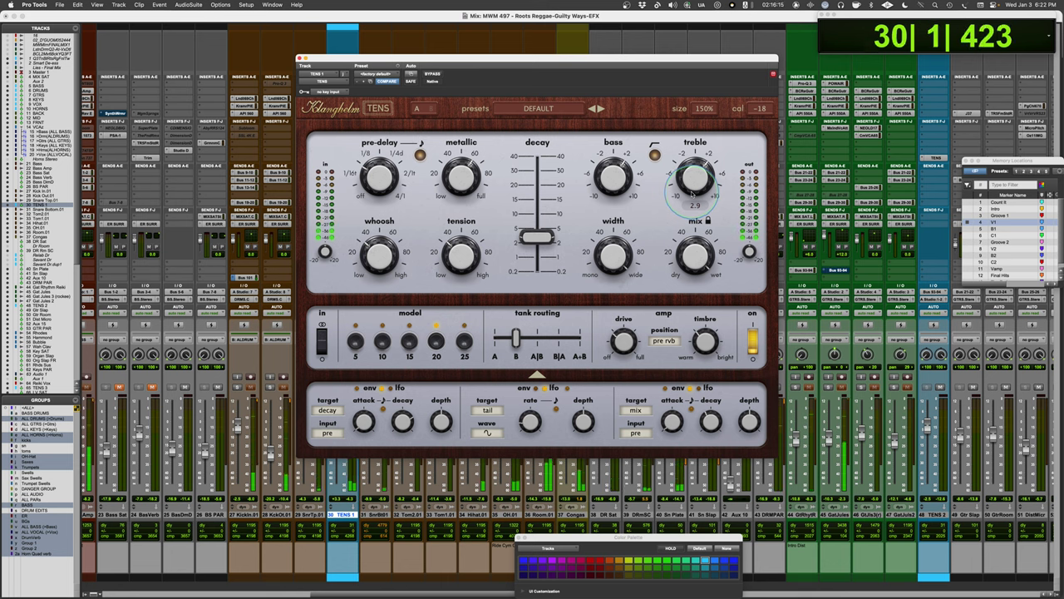
{"action": "key", "text": "space"}
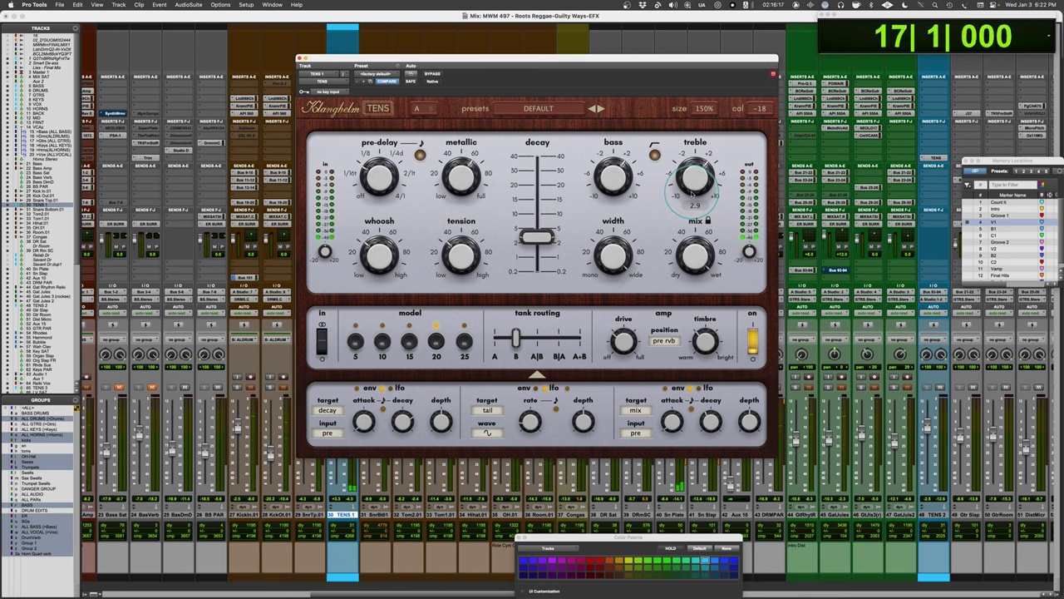
{"action": "left_click", "coordinate": [367, 497]}
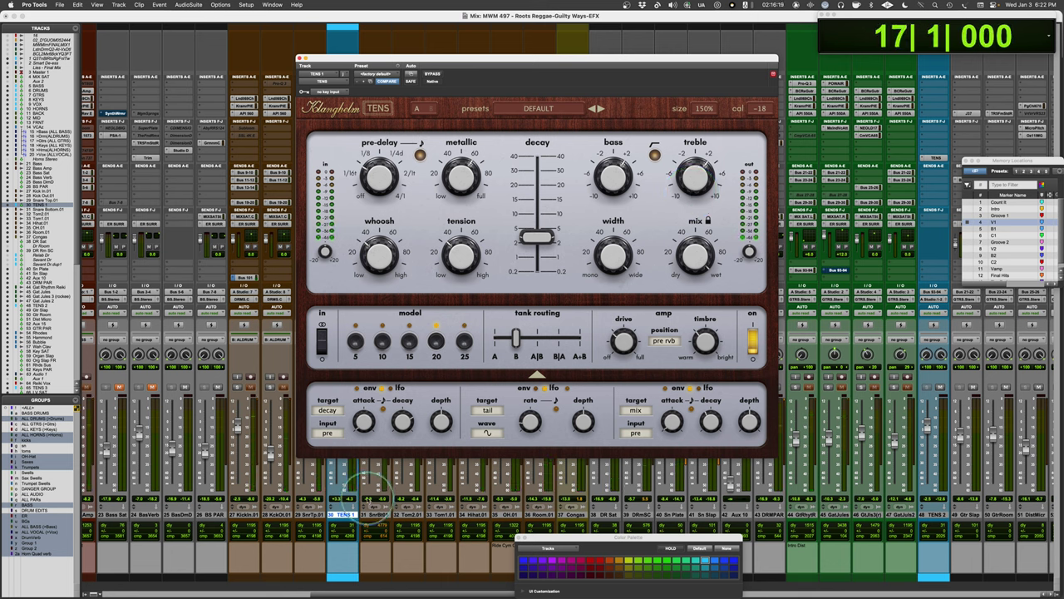
- Keep the amp position on pre rvb and brighten the amp timbre during playback
{"action": "left_click", "coordinate": [665, 341]}
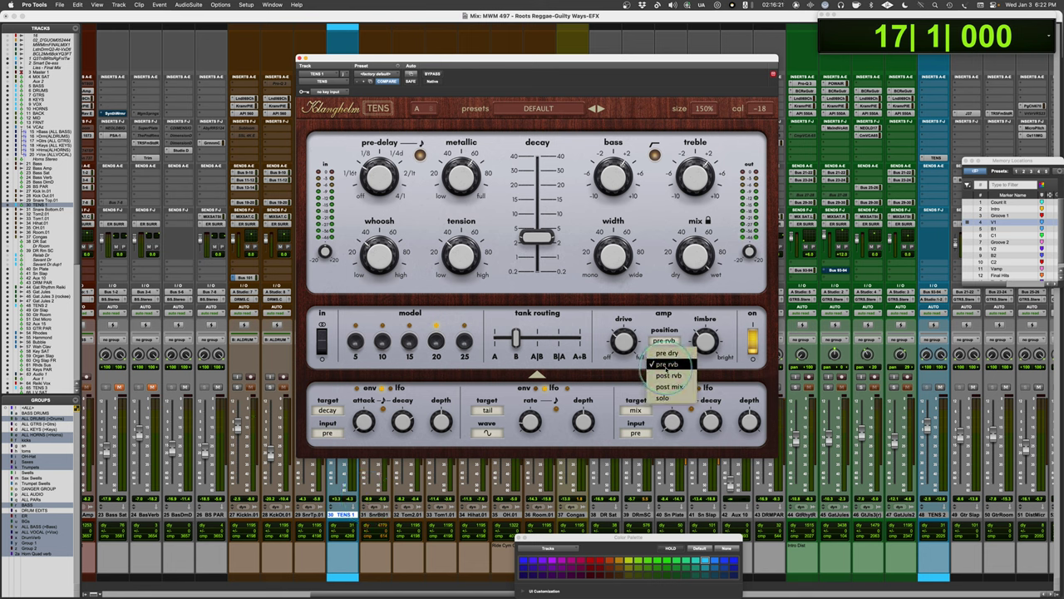
{"action": "left_click", "coordinate": [668, 364]}
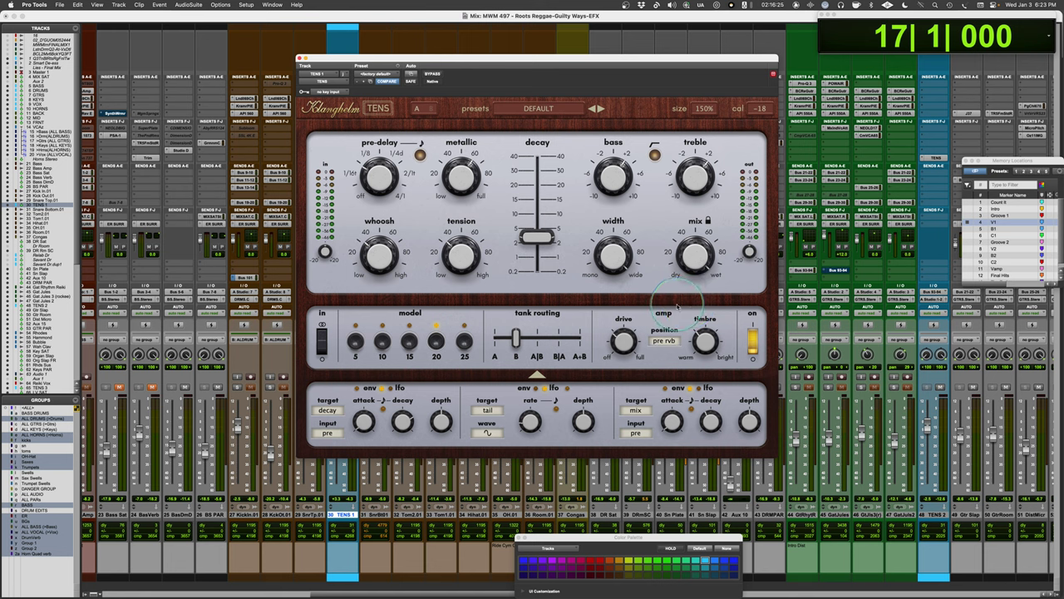
{"action": "mouse_move", "coordinate": [610, 324]}
{"action": "key", "text": "space"}
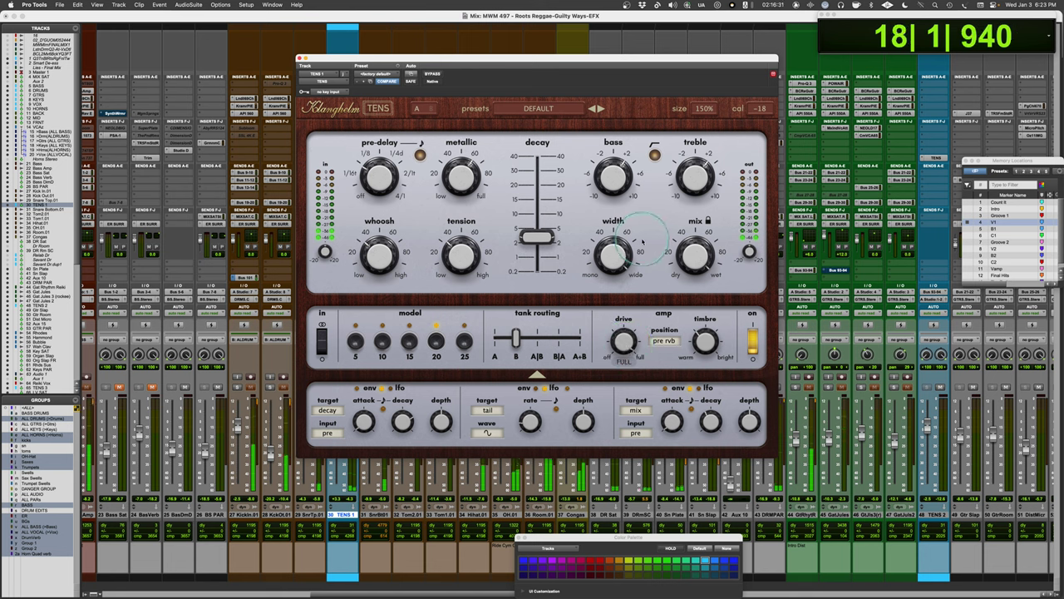
{"action": "mouse_move", "coordinate": [698, 348]}
{"action": "left_click_drag", "start_coordinate": [698, 348], "coordinate": [711, 278]}
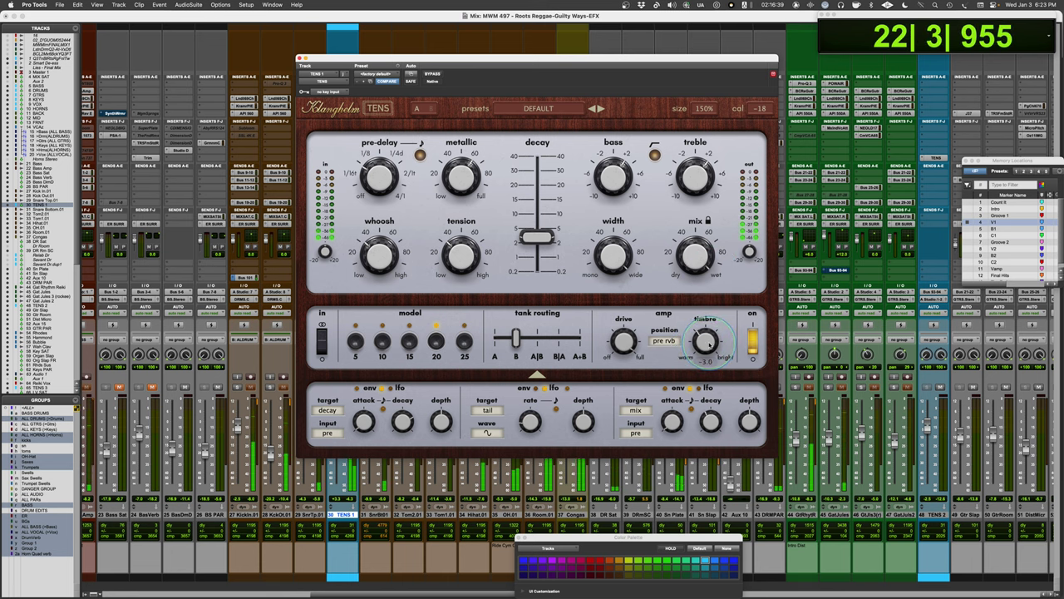
- Audition spring tank models 25, 15 and 10, ending on model 5
{"action": "mouse_move", "coordinate": [625, 342]}
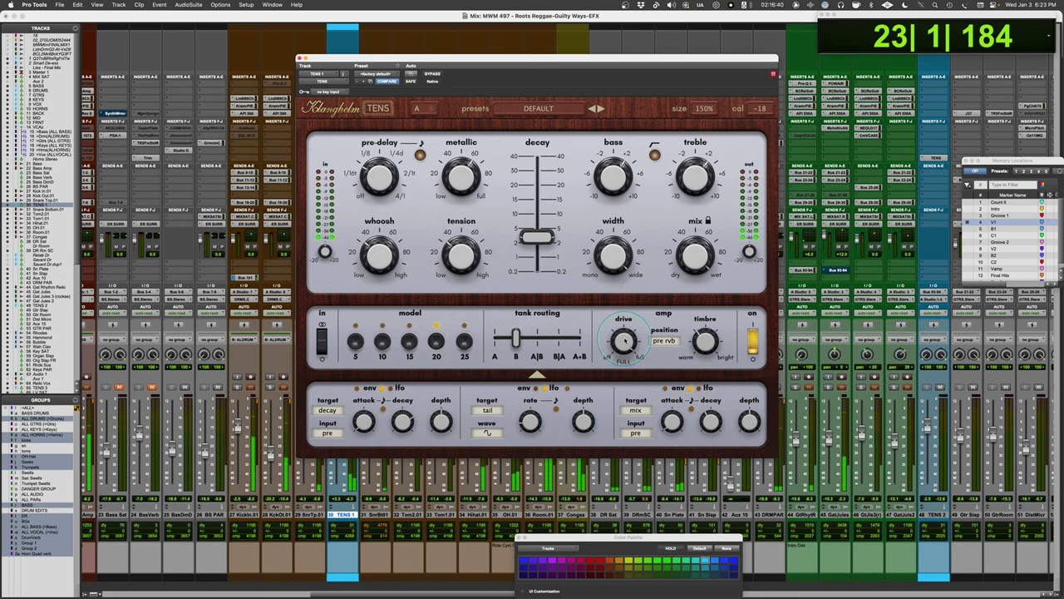
{"action": "left_click", "coordinate": [461, 348]}
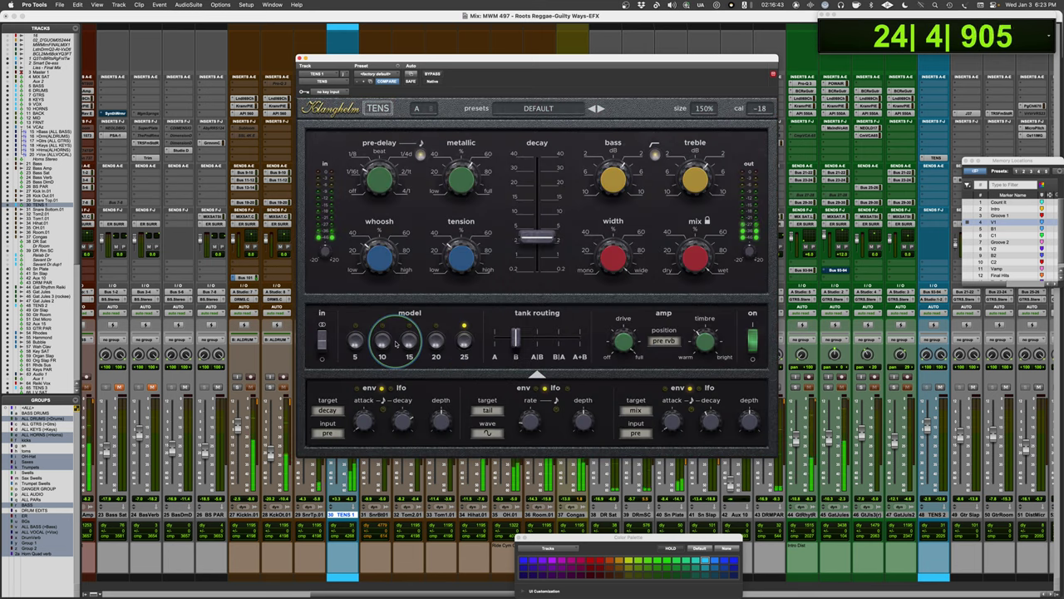
{"action": "left_click", "coordinate": [410, 341]}
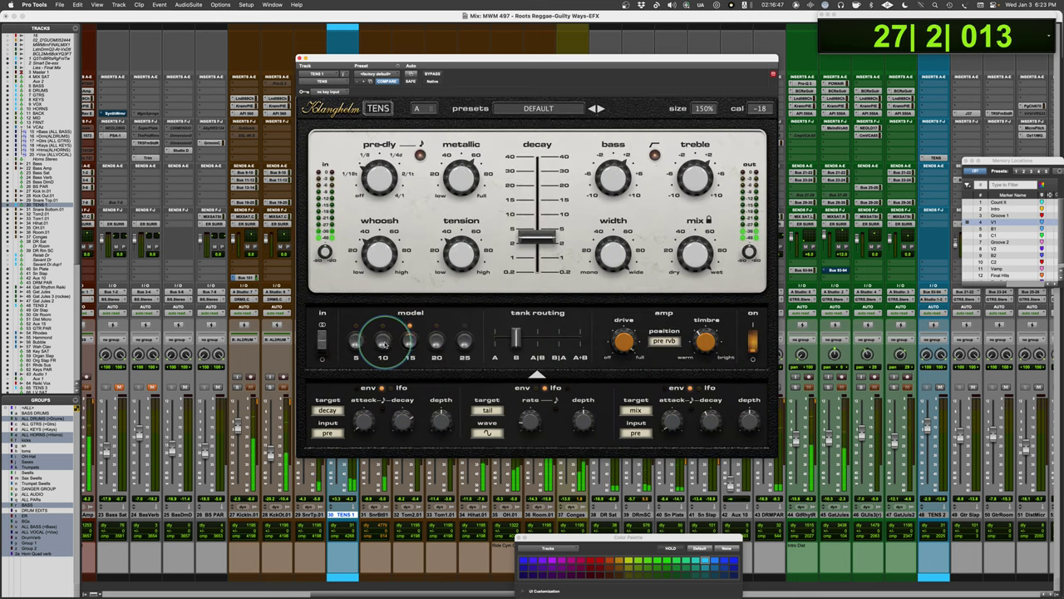
{"action": "left_click", "coordinate": [383, 342]}
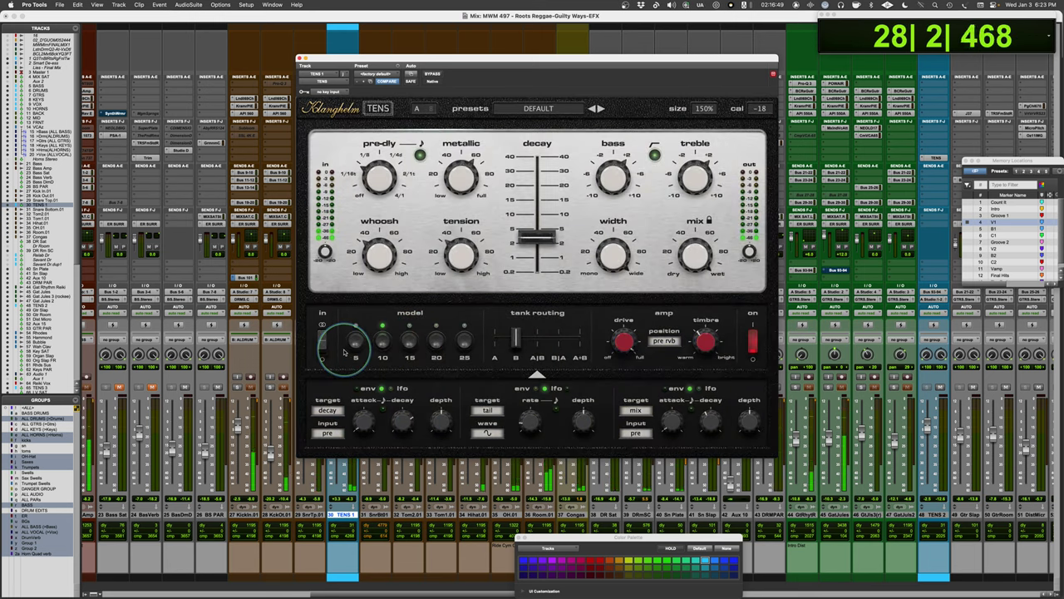
{"action": "left_click", "coordinate": [355, 339]}
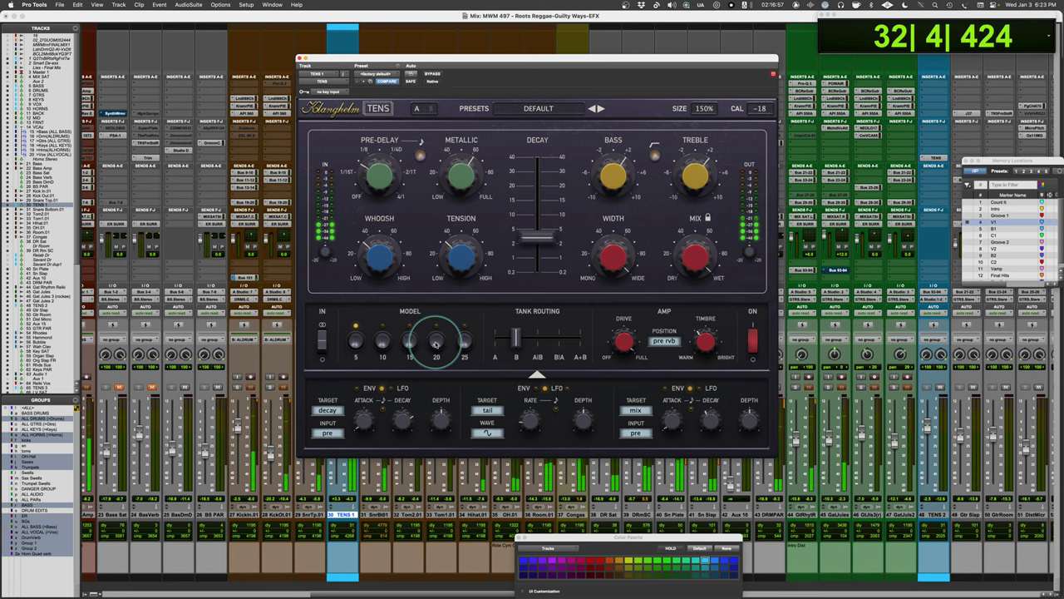
- Switch the spring tank to model 20 and set the amp position to post rvb
{"action": "left_click", "coordinate": [435, 341]}
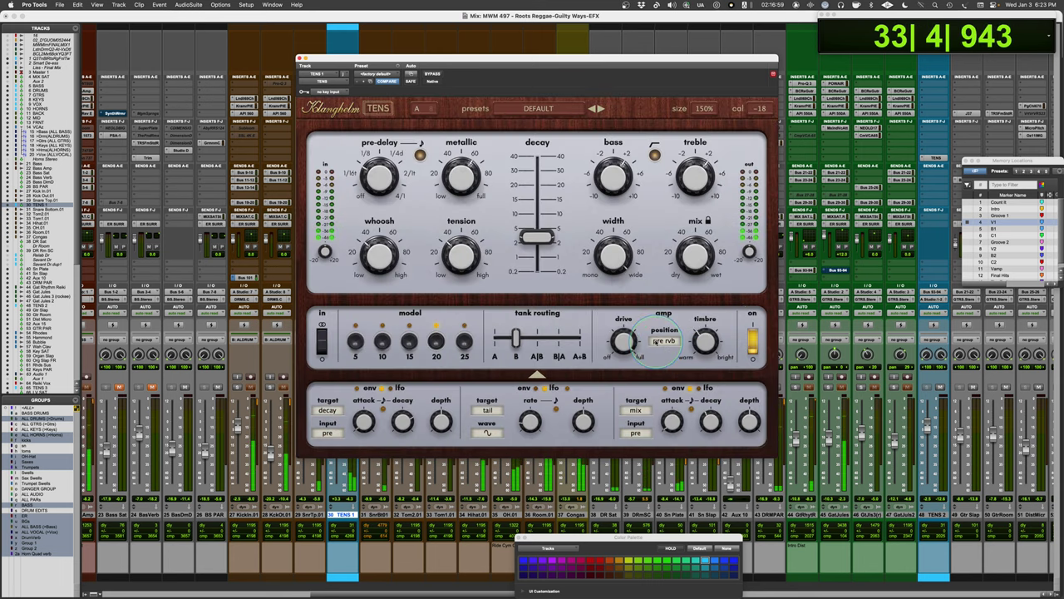
{"action": "left_click", "coordinate": [662, 341]}
{"action": "left_click", "coordinate": [669, 376]}
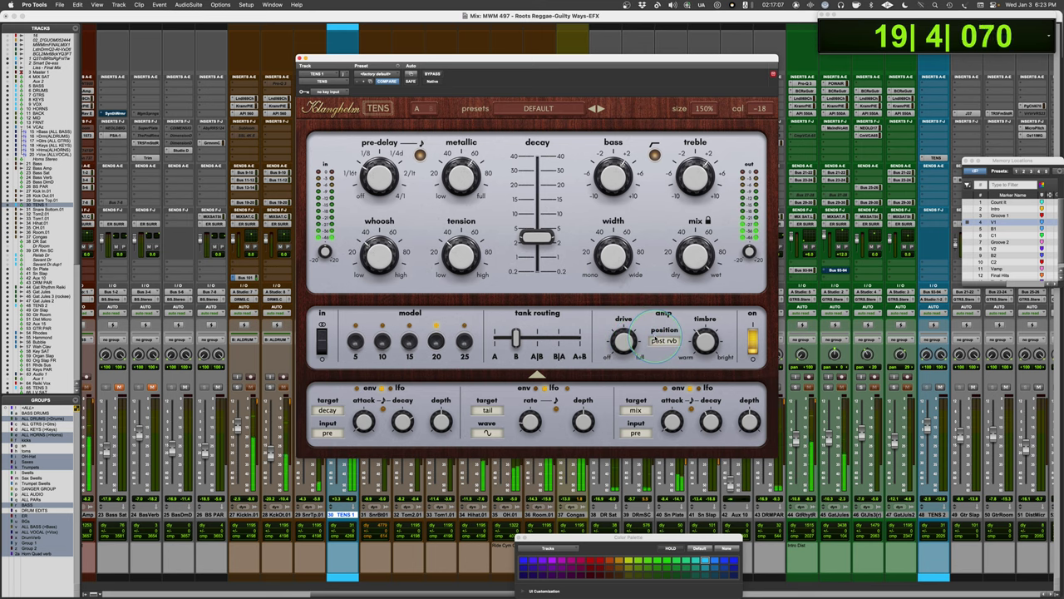
- Audition models 15 and 10, return to model 20, and stop playback
{"action": "left_click", "coordinate": [409, 341]}
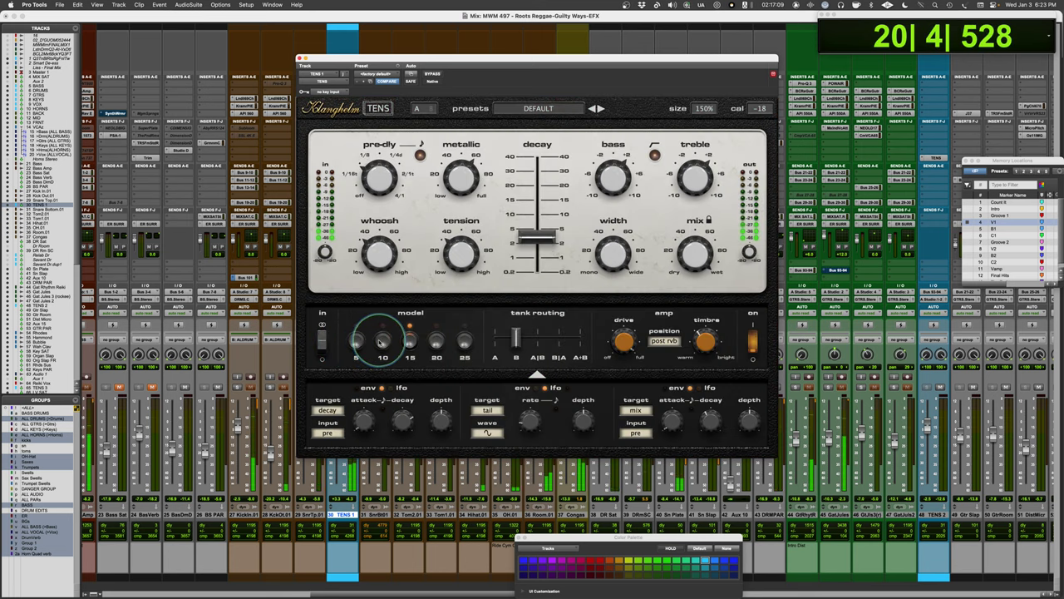
{"action": "left_click", "coordinate": [382, 341]}
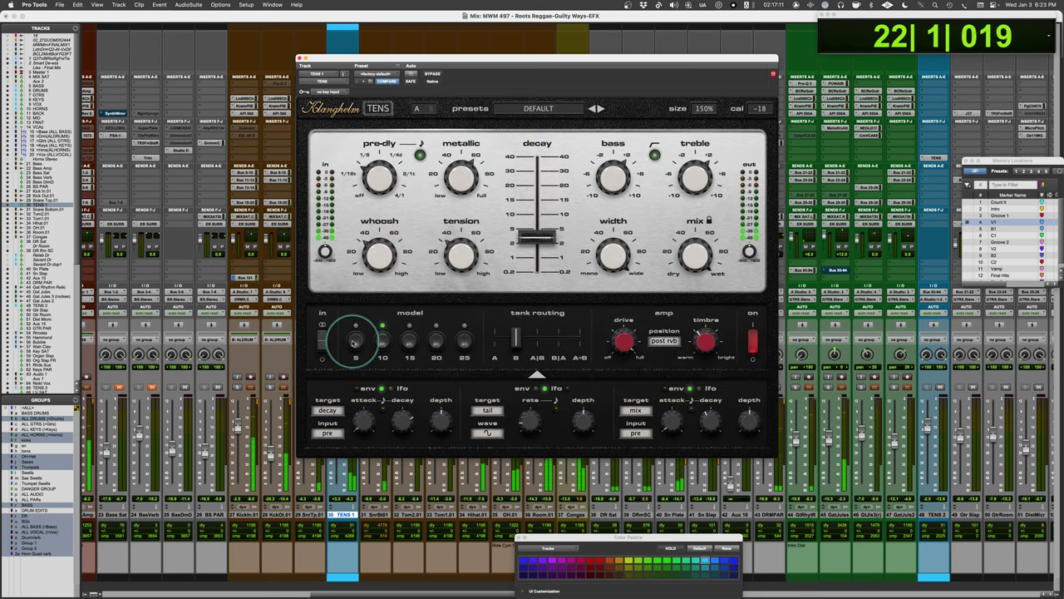
{"action": "left_click", "coordinate": [436, 341]}
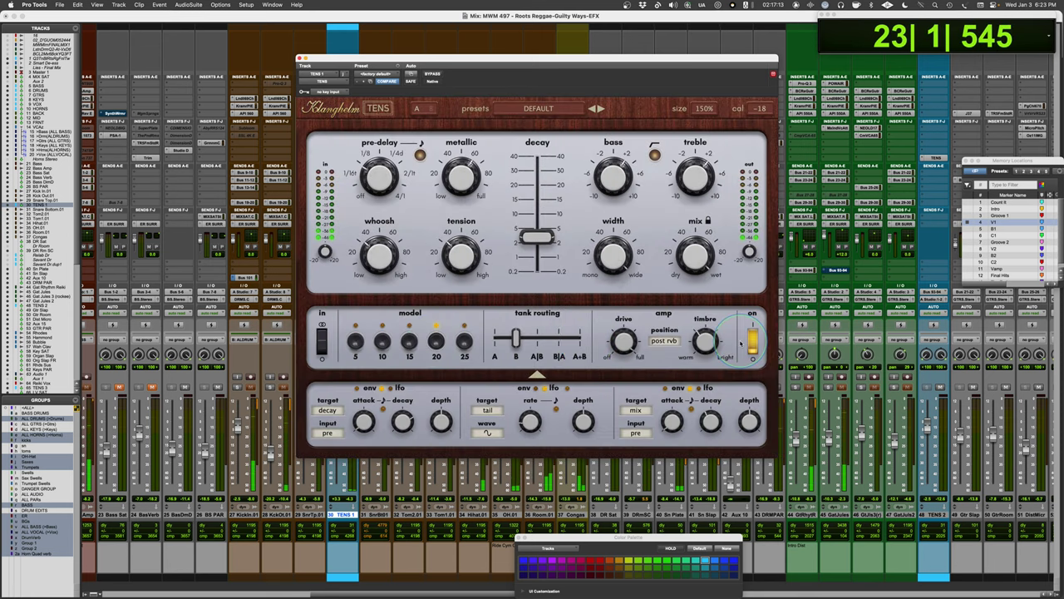
{"action": "left_click", "coordinate": [642, 343]}
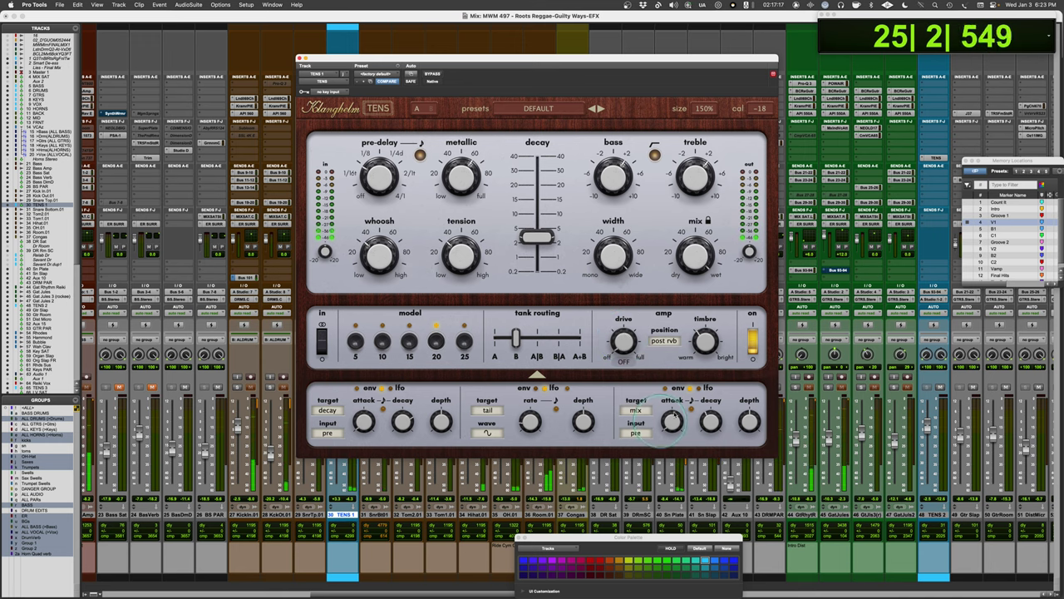
{"action": "key", "text": "space"}
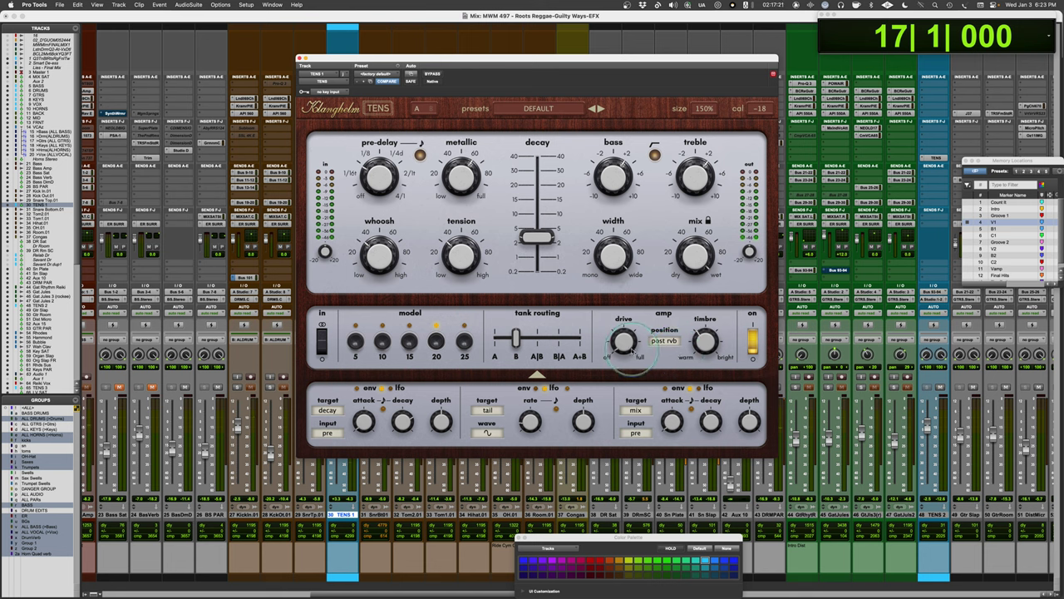
- Set the amp position to pre rvb, then change it to solo
{"action": "left_click", "coordinate": [666, 341]}
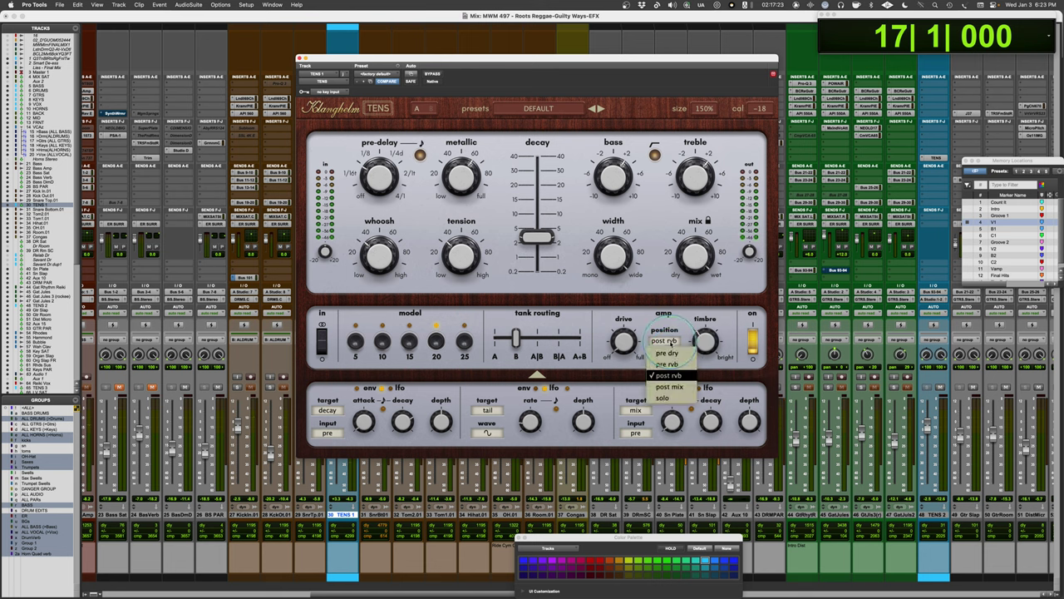
{"action": "left_click", "coordinate": [673, 364]}
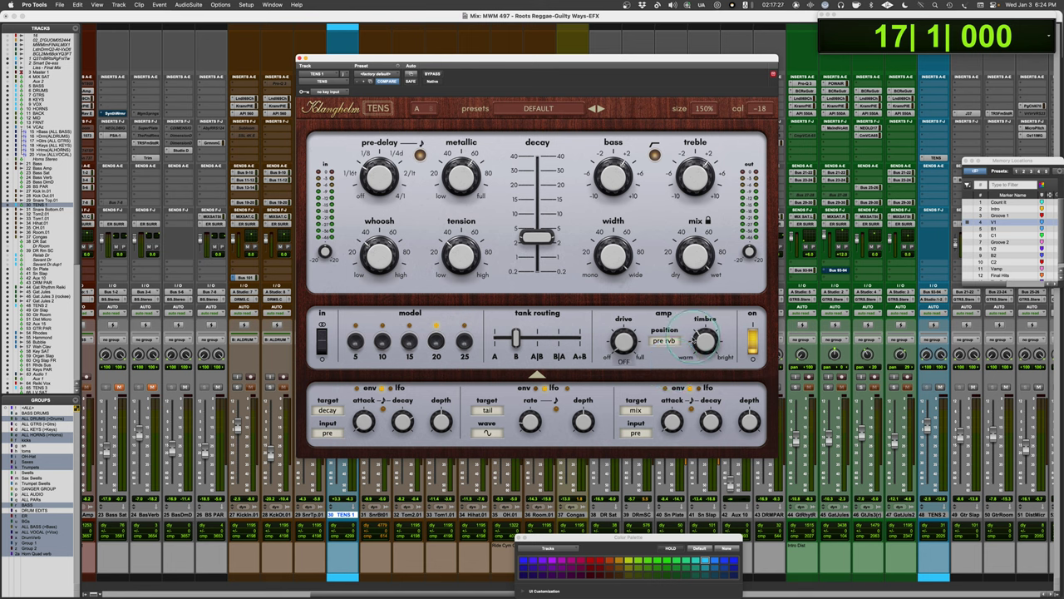
{"action": "left_click", "coordinate": [668, 341]}
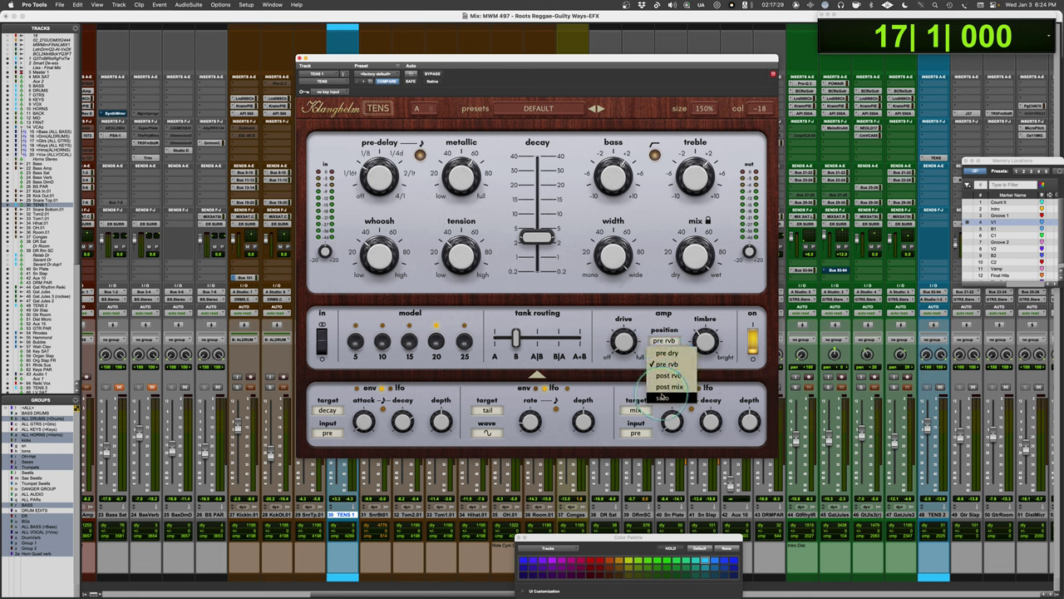
{"action": "left_click", "coordinate": [662, 391]}
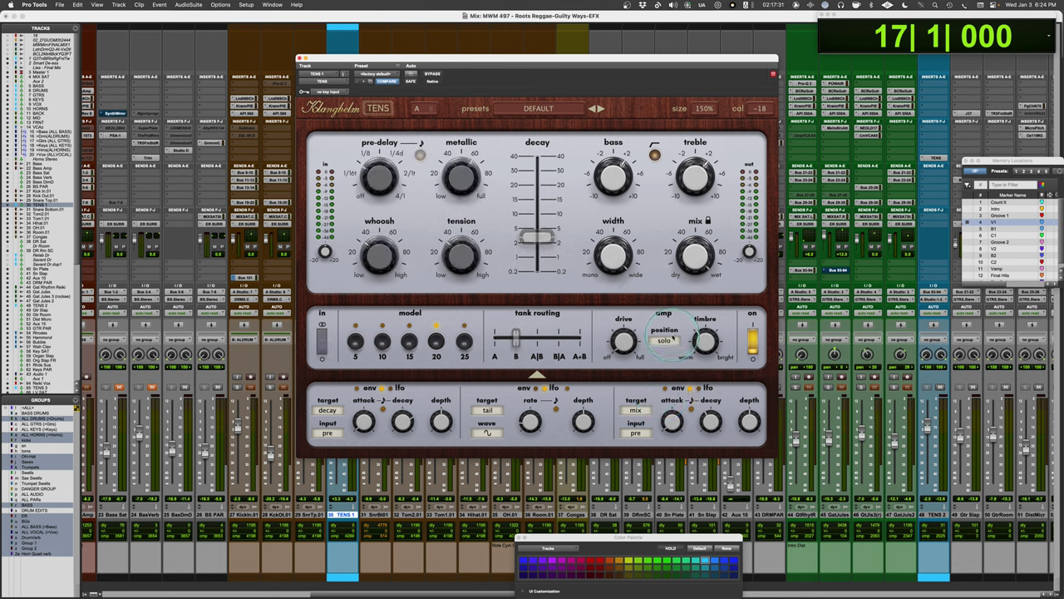
- Audition spring models 15 and 10 during playback, leaving model 10 selected, then stop
{"action": "key", "text": "space"}
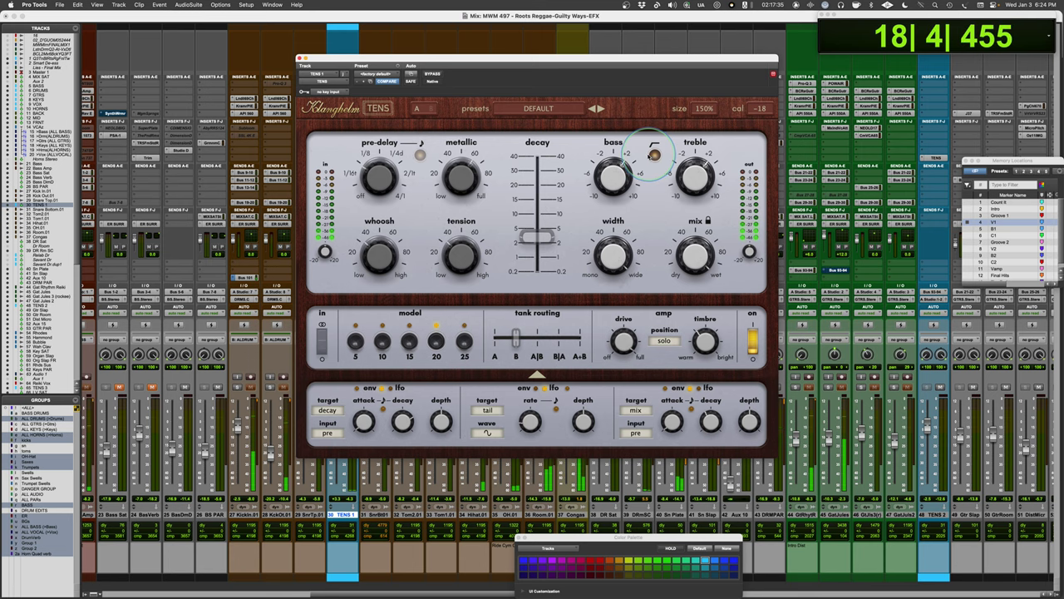
{"action": "left_click", "coordinate": [409, 340]}
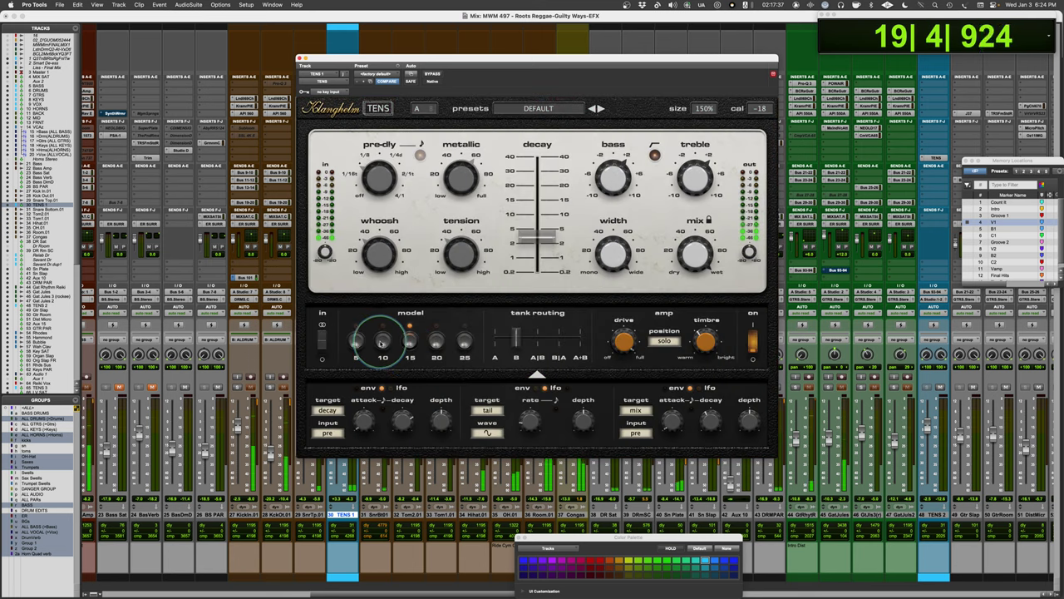
{"action": "left_click", "coordinate": [383, 343]}
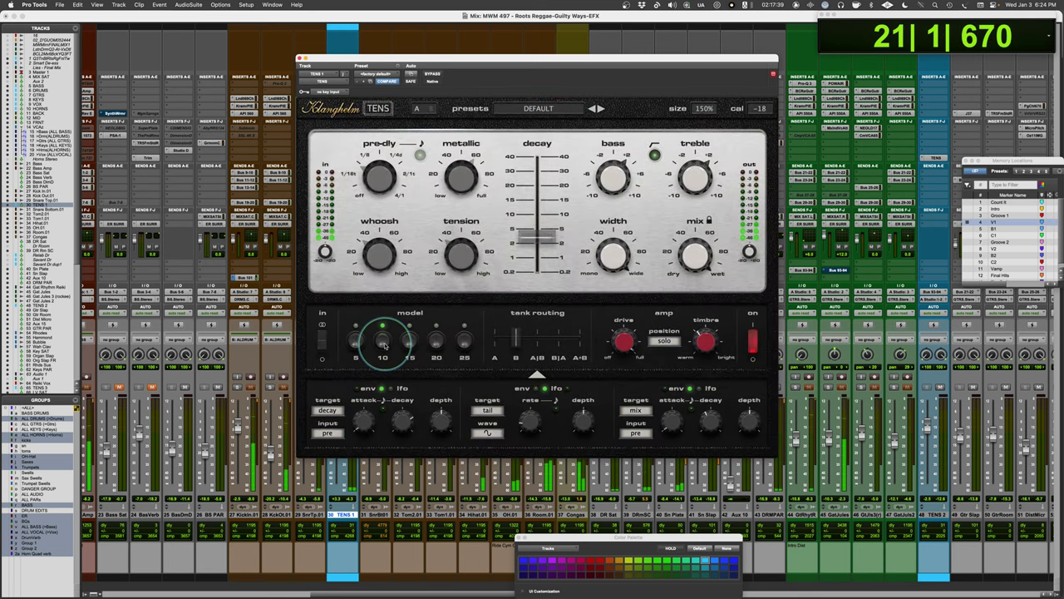
{"action": "key", "text": "space"}
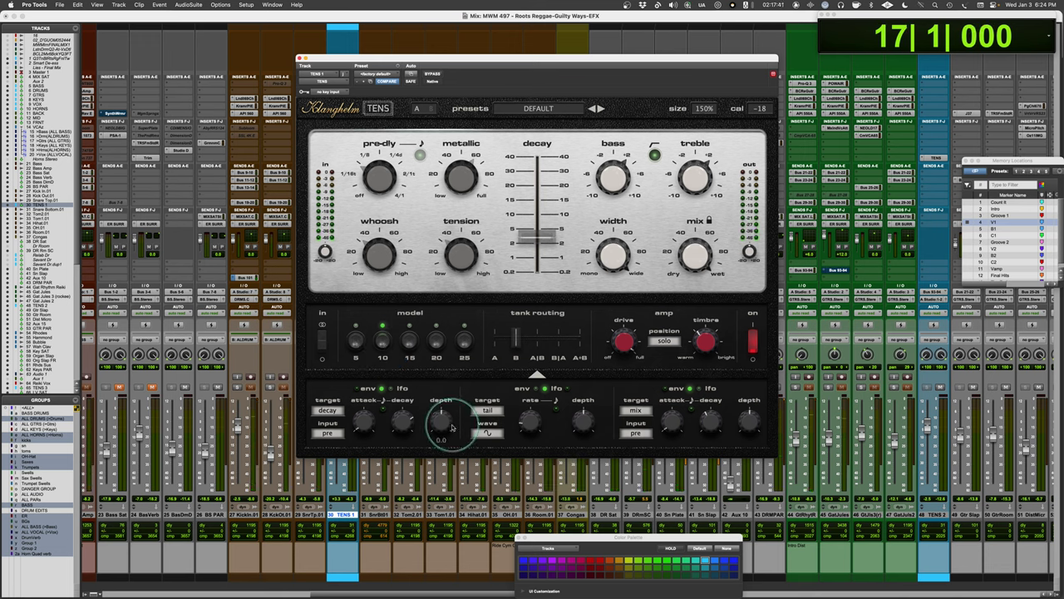
- Put the amp pre rvb, select spring model 20, and turn amp Drive fully down
{"action": "left_click", "coordinate": [665, 340]}
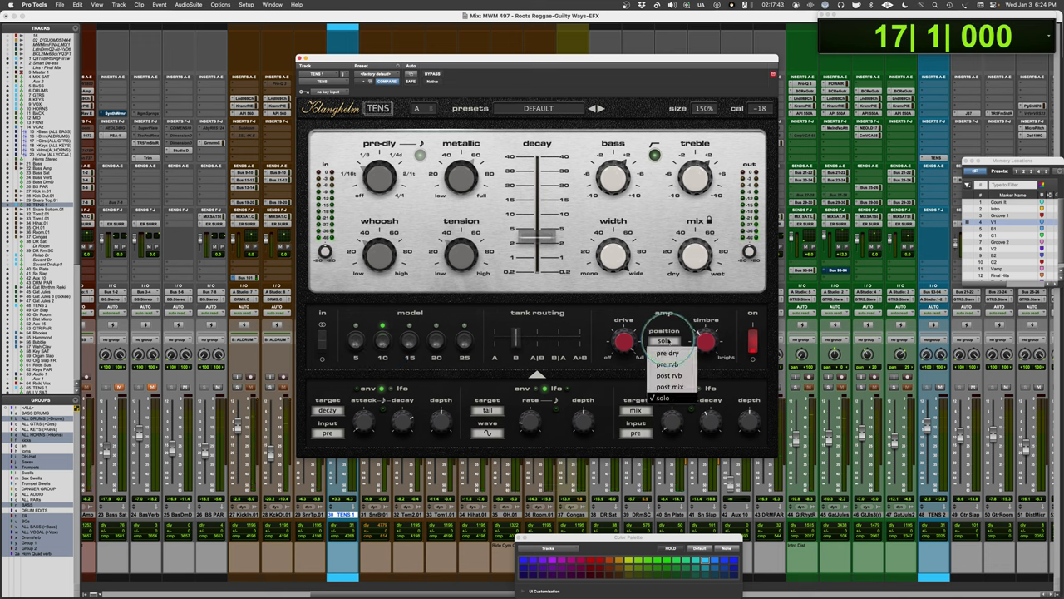
{"action": "left_click", "coordinate": [669, 363]}
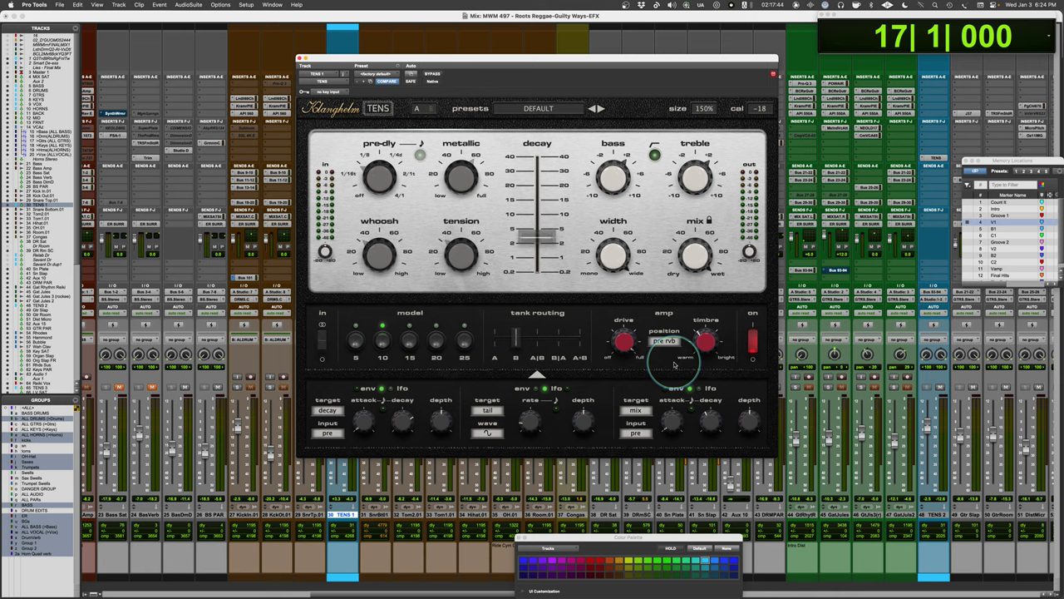
{"action": "left_click", "coordinate": [436, 341]}
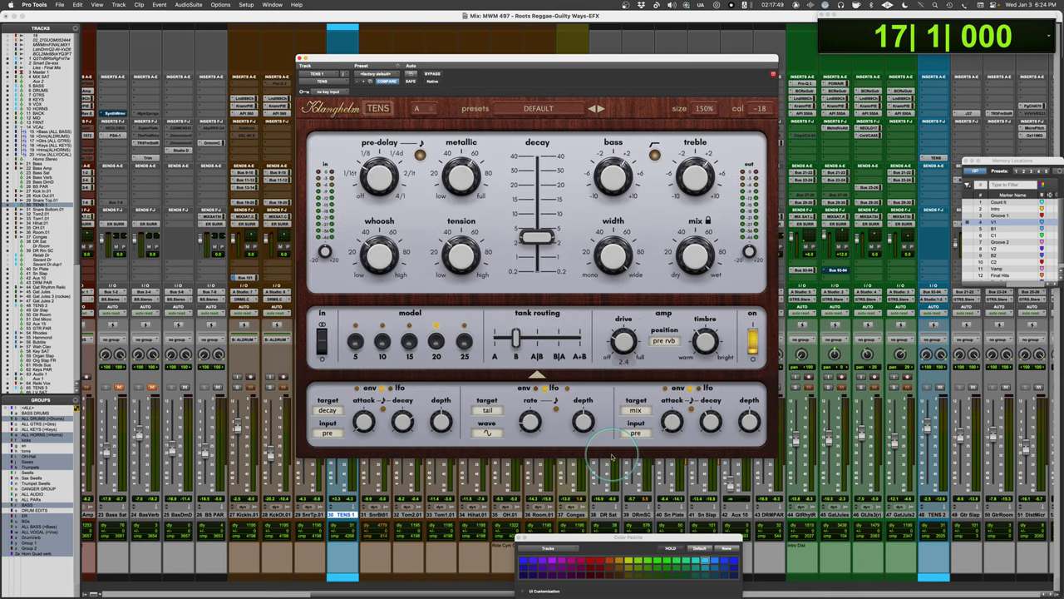
{"action": "left_click_drag", "start_coordinate": [622, 341], "coordinate": [615, 360]}
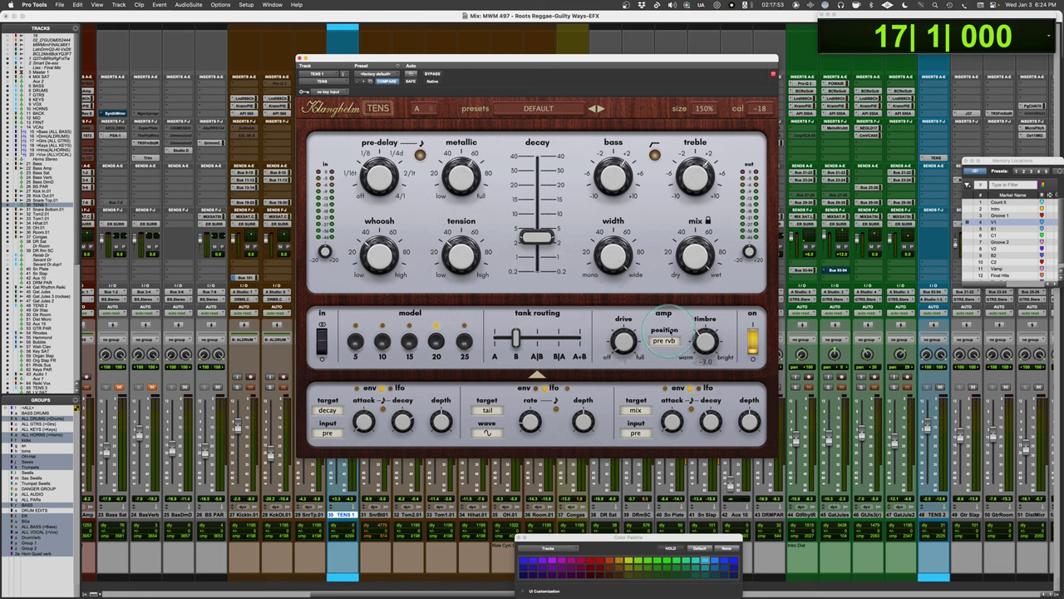
- Compare the amp section off and back on, then close the TENS plugin window
{"action": "left_click", "coordinate": [749, 348]}
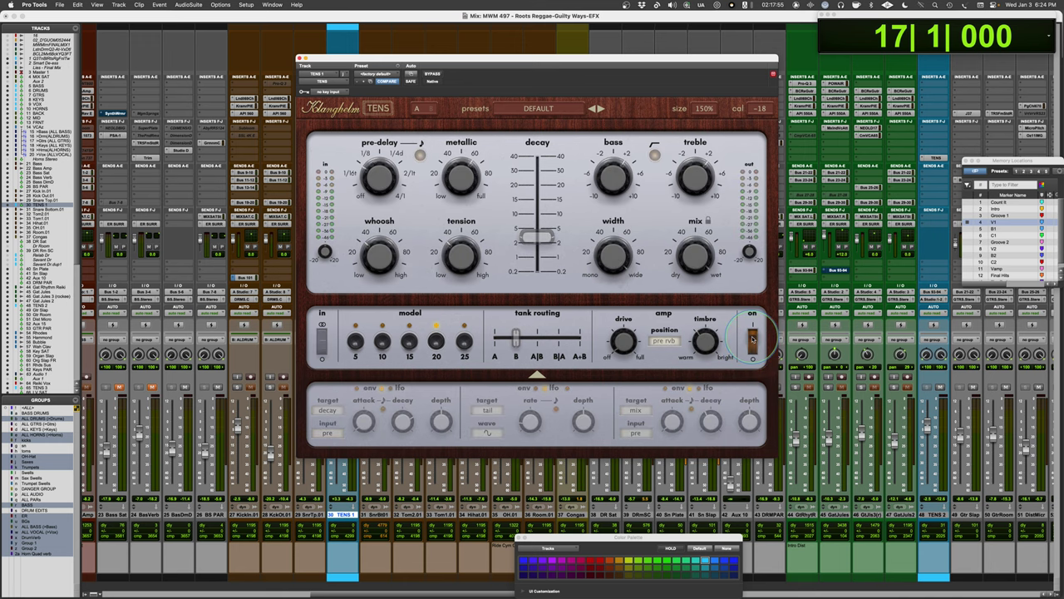
{"action": "left_click", "coordinate": [752, 337]}
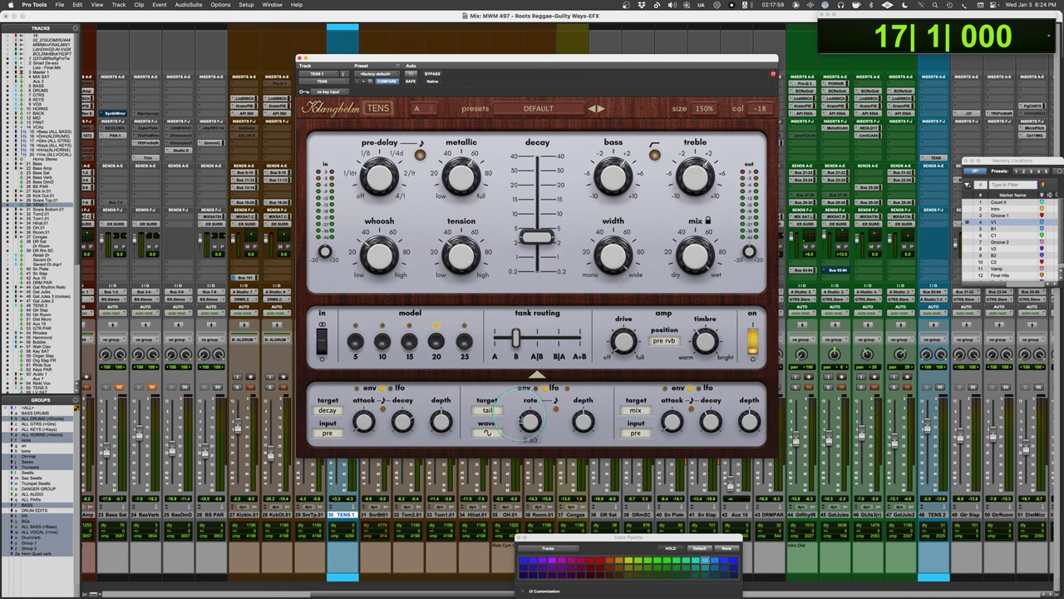
{"action": "left_click", "coordinate": [300, 58]}
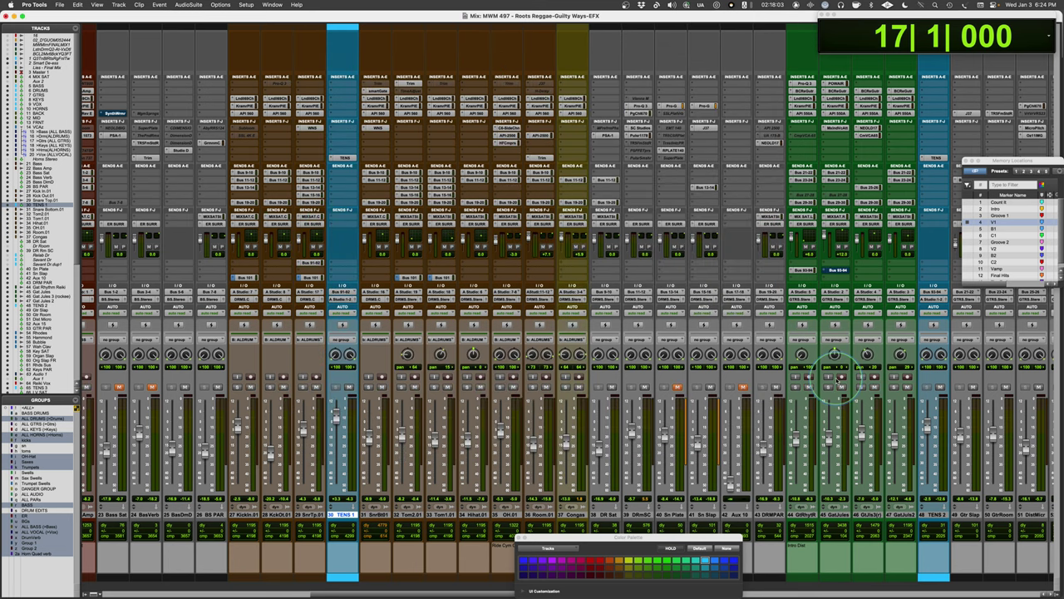
- Open the TENS insert on the TENS 2 aux, start playback, and reposition the plugin window
{"action": "scroll", "coordinate": [840, 385], "scroll_direction": "right", "scroll_amount": 6}
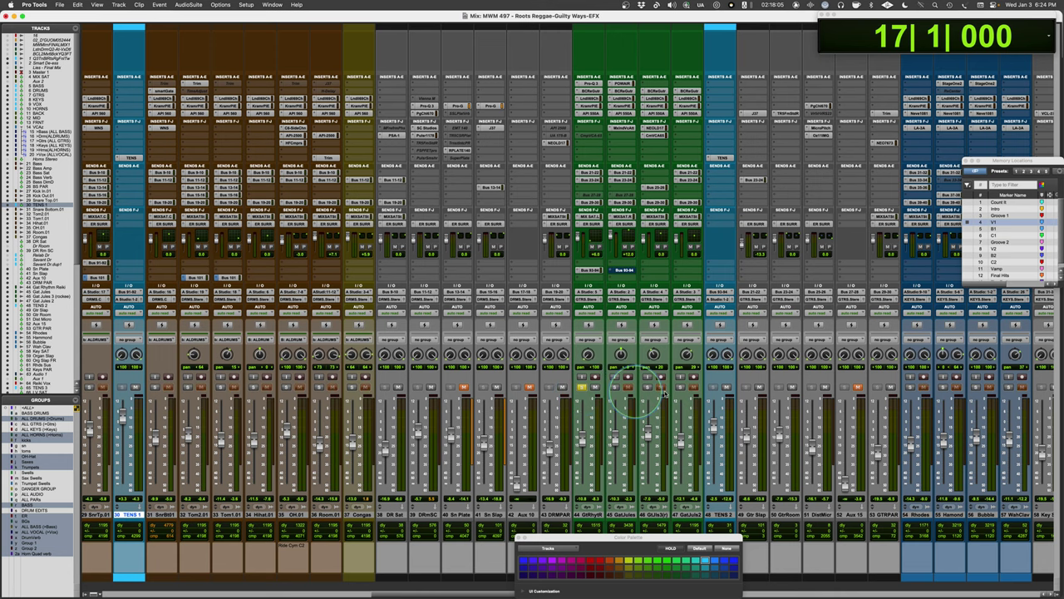
{"action": "left_click", "coordinate": [721, 157]}
{"action": "key", "text": "space"}
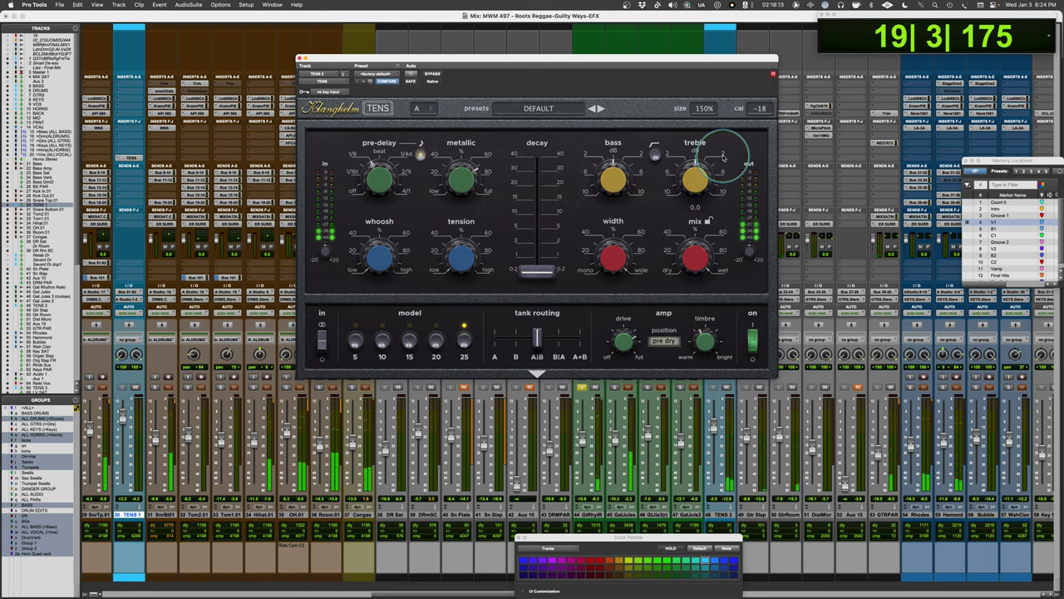
{"action": "left_click_drag", "start_coordinate": [738, 60], "coordinate": [595, 26]}
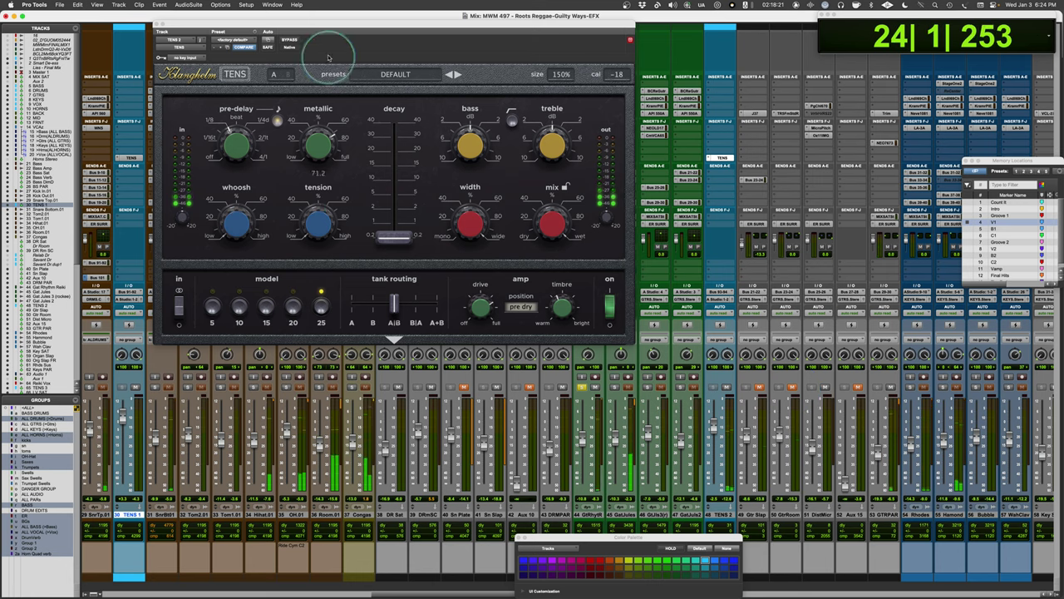
- Toggle mute on the TENS 2 aux, turn its Tension down to LOW, and stop at bar 17
{"action": "left_click_drag", "start_coordinate": [531, 26], "coordinate": [601, 39]}
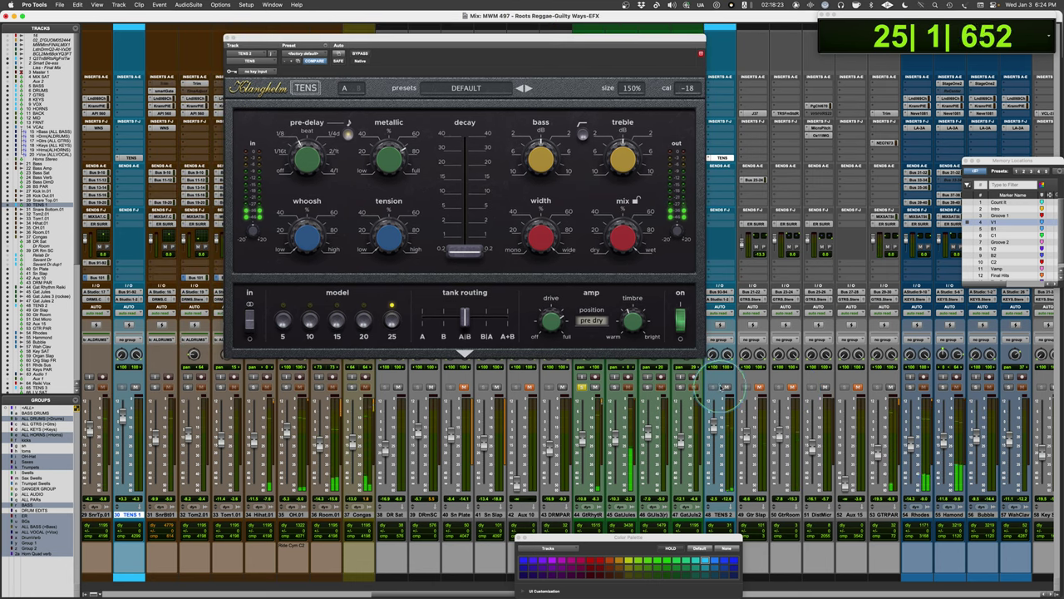
{"action": "left_click", "coordinate": [725, 387]}
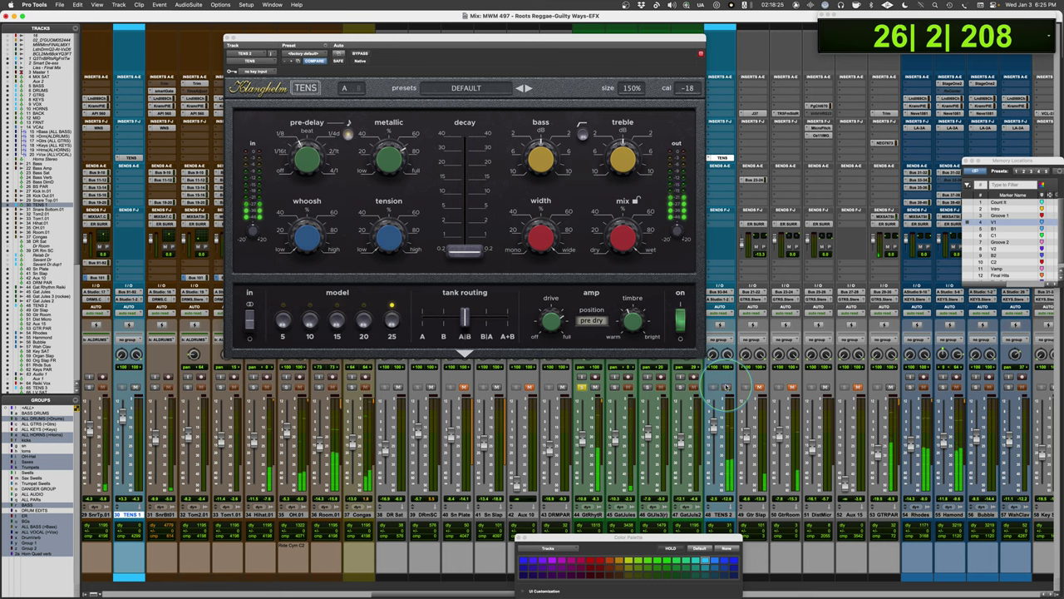
{"action": "left_click_drag", "start_coordinate": [382, 250], "coordinate": [398, 232]}
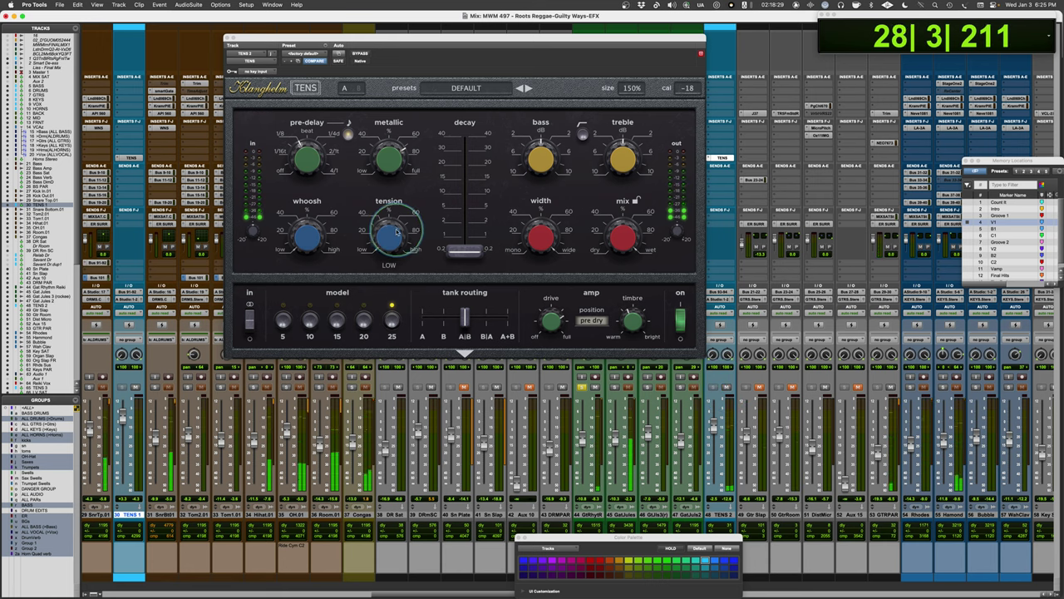
{"action": "key", "text": "space"}
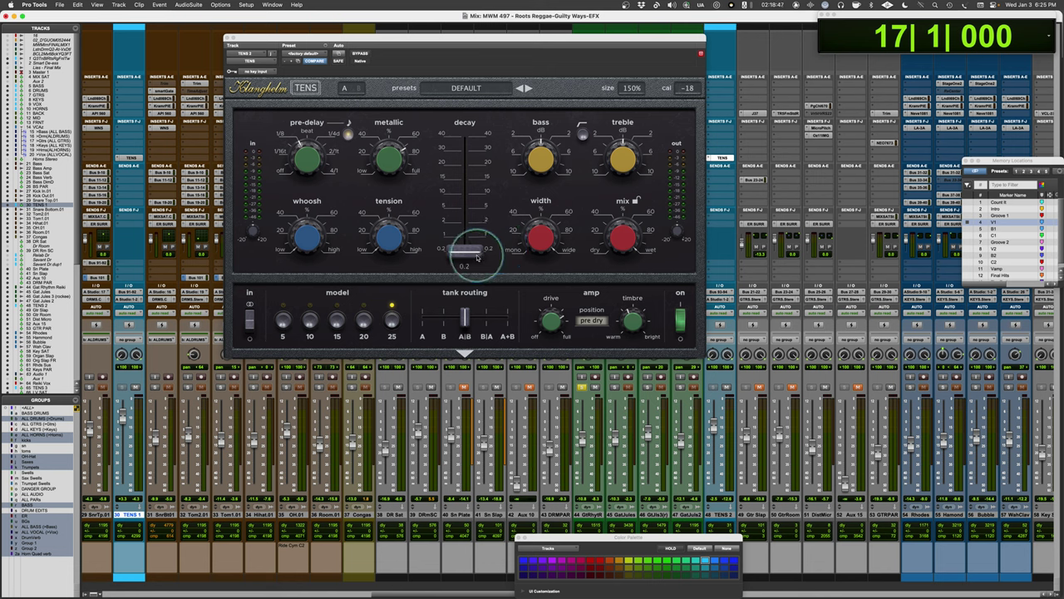
- Audition TENS 2 tank routing B, A and B|A during playback, return to A|B, then stop
{"action": "key", "text": "space"}
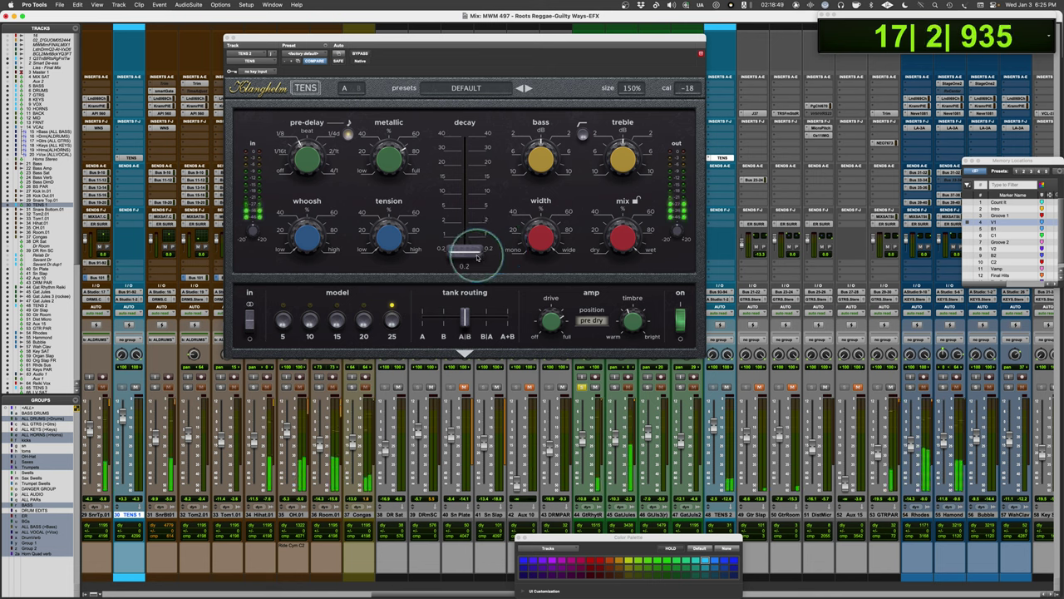
{"action": "left_click", "coordinate": [443, 314]}
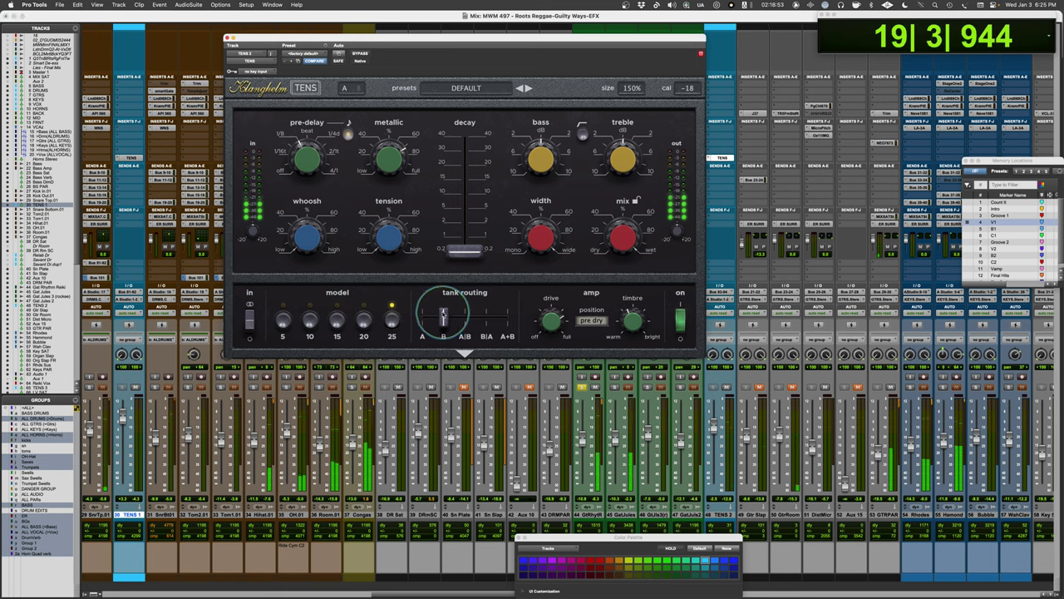
{"action": "left_click_drag", "start_coordinate": [443, 314], "coordinate": [422, 315]}
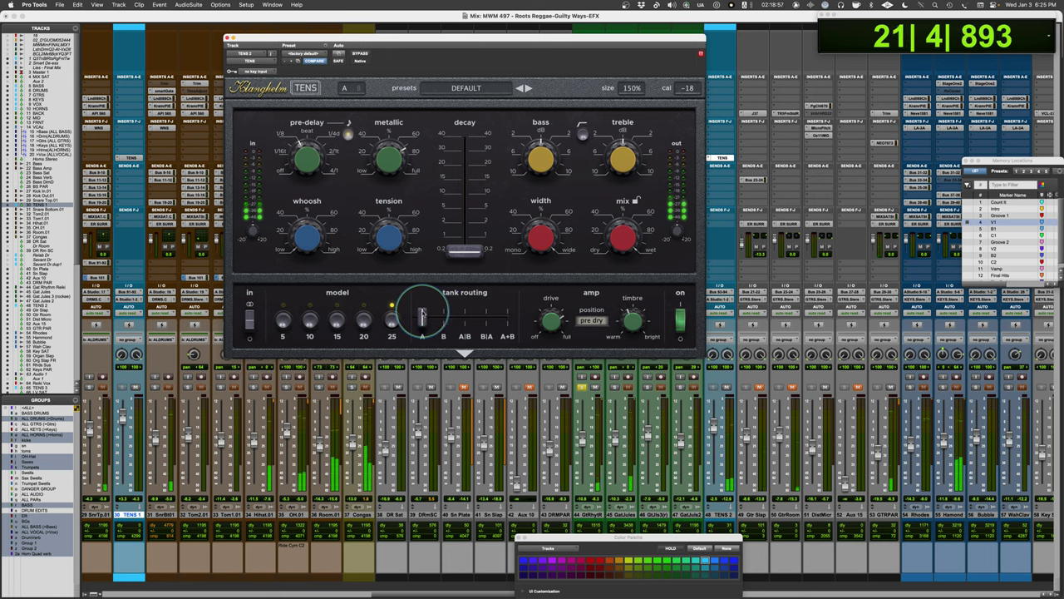
{"action": "left_click_drag", "start_coordinate": [422, 316], "coordinate": [487, 314]}
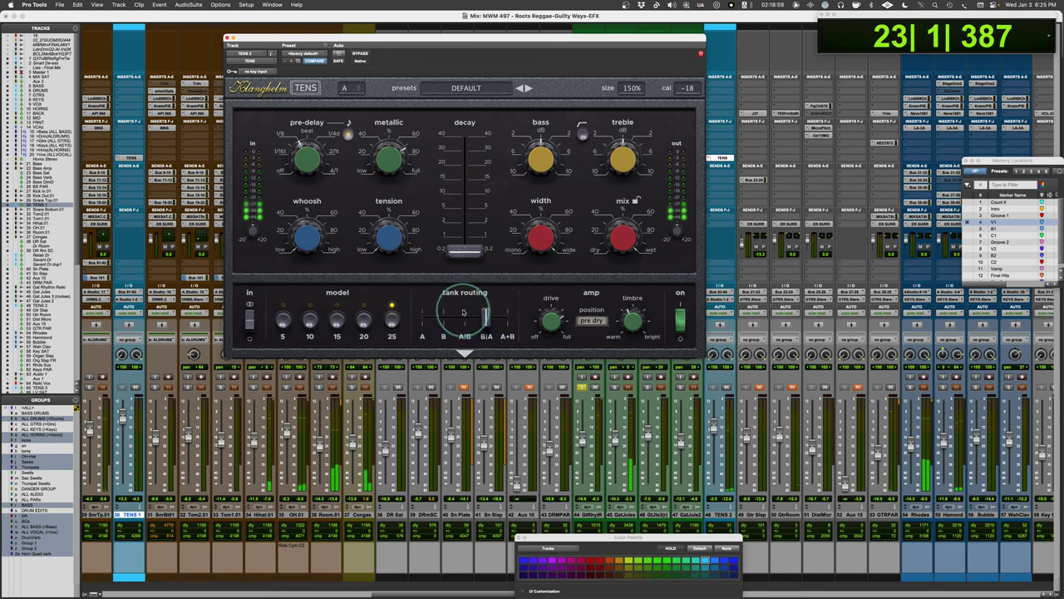
{"action": "left_click", "coordinate": [464, 314]}
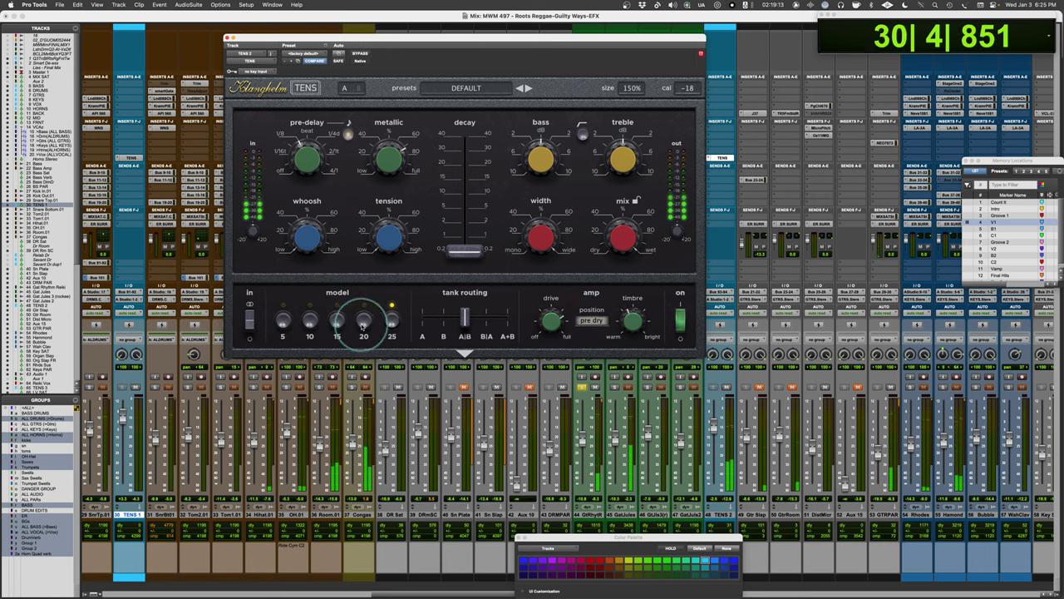
{"action": "key", "text": "space"}
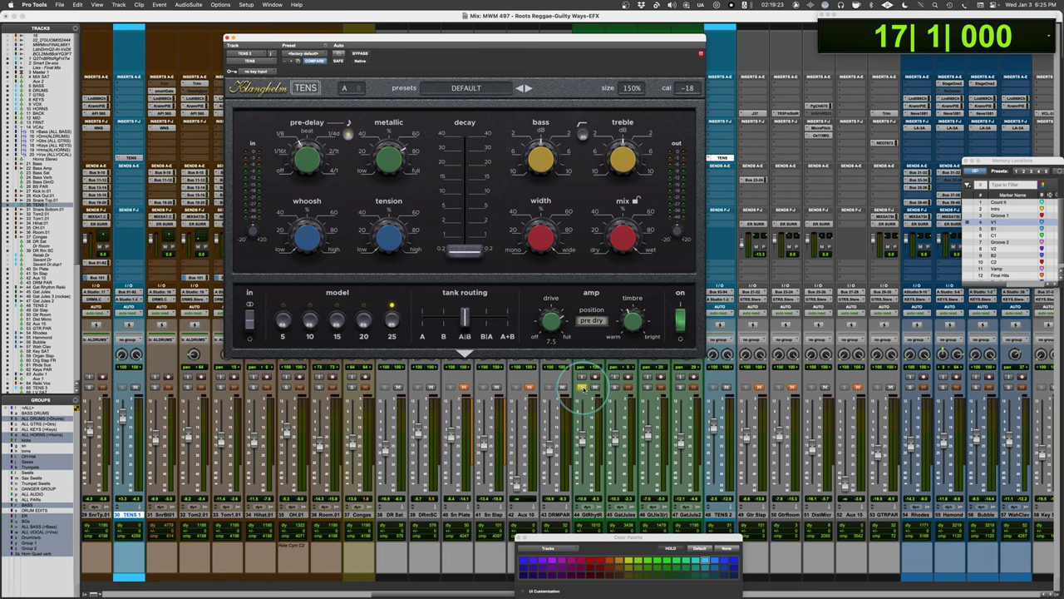
{"action": "scroll", "coordinate": [806, 412], "scroll_direction": "right", "scroll_amount": 10}
{"action": "scroll", "coordinate": [805, 412], "scroll_direction": "right", "scroll_amount": 3}
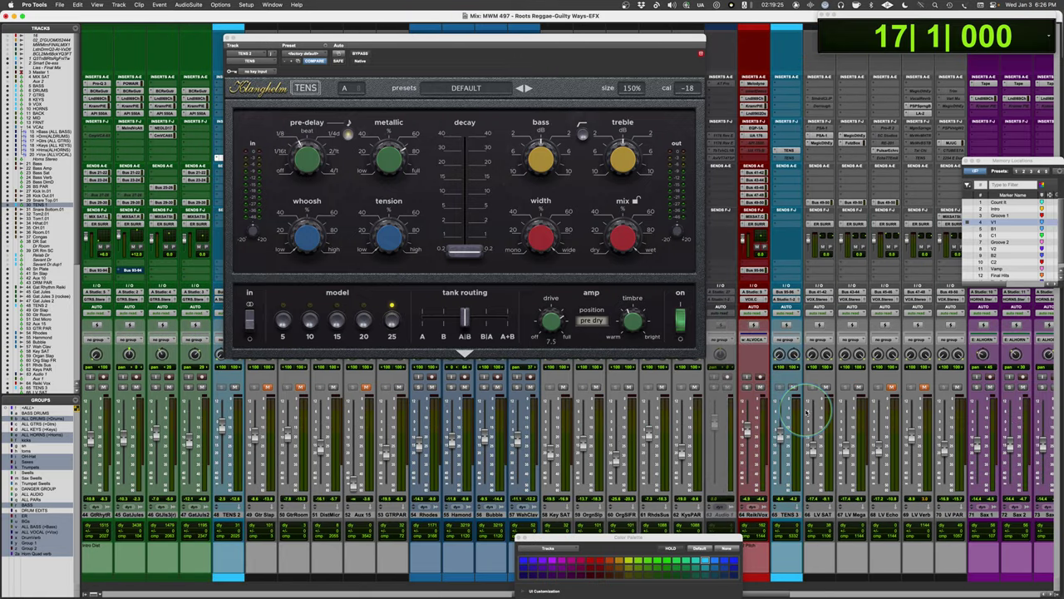
- Solo ReikiVox, jump to the V2 marker, open TENS 3's reverb, and start playback
{"action": "left_click", "coordinate": [746, 387]}
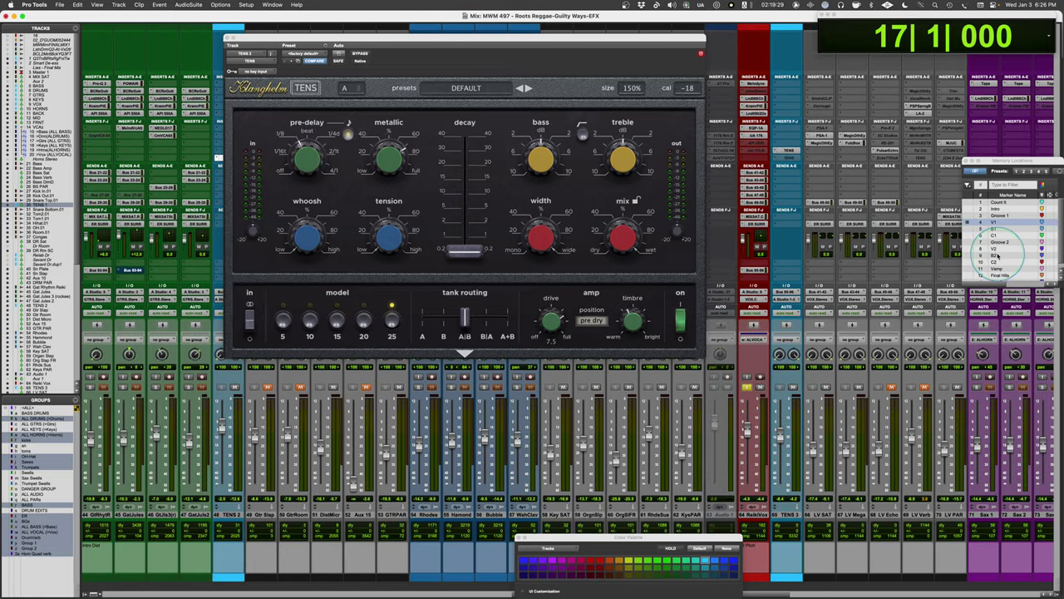
{"action": "left_click", "coordinate": [995, 250]}
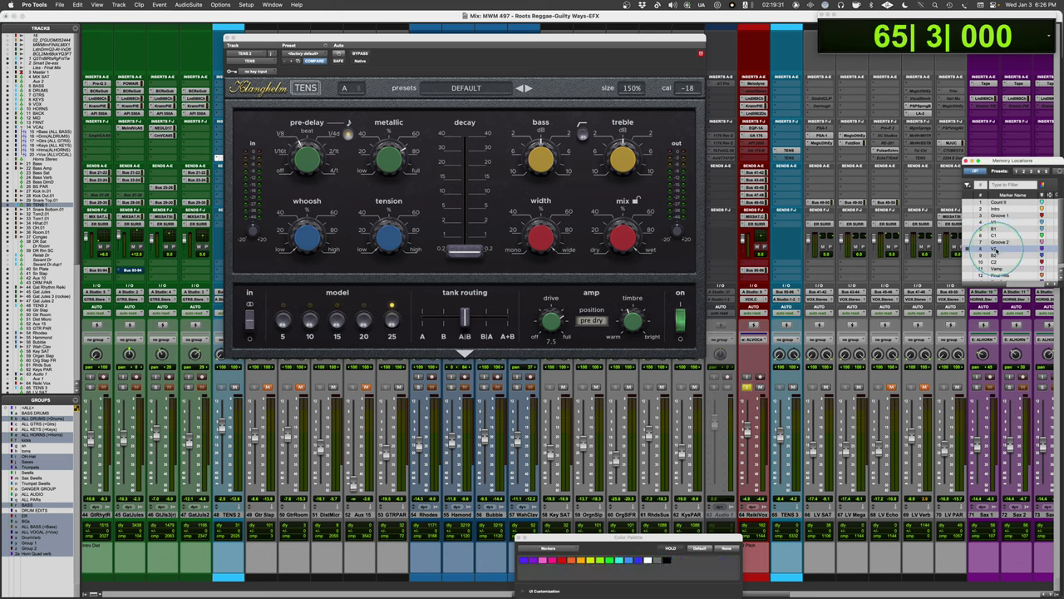
{"action": "left_click", "coordinate": [780, 437]}
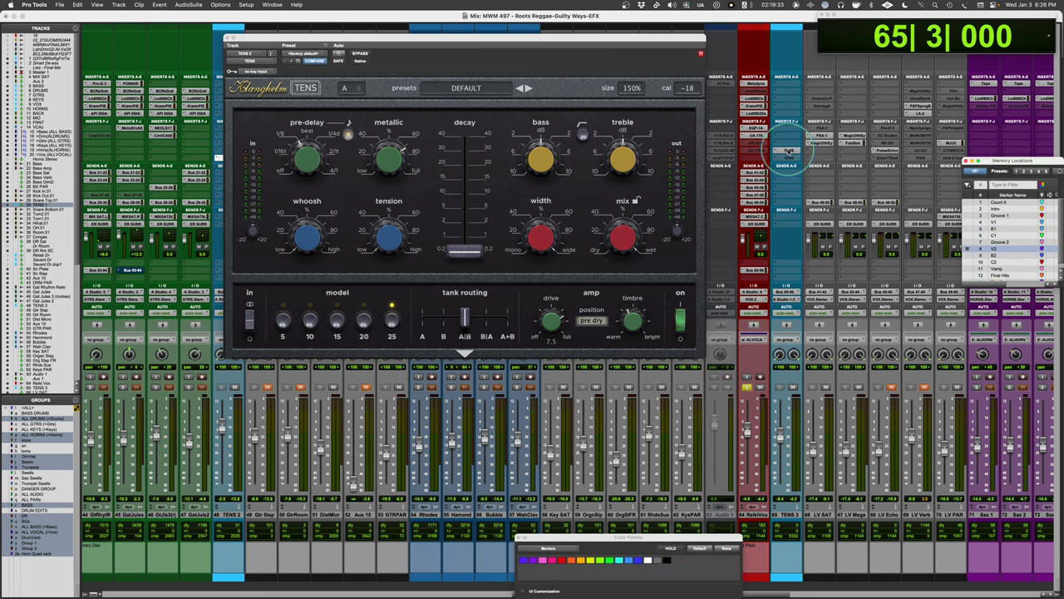
{"action": "left_click", "coordinate": [785, 150]}
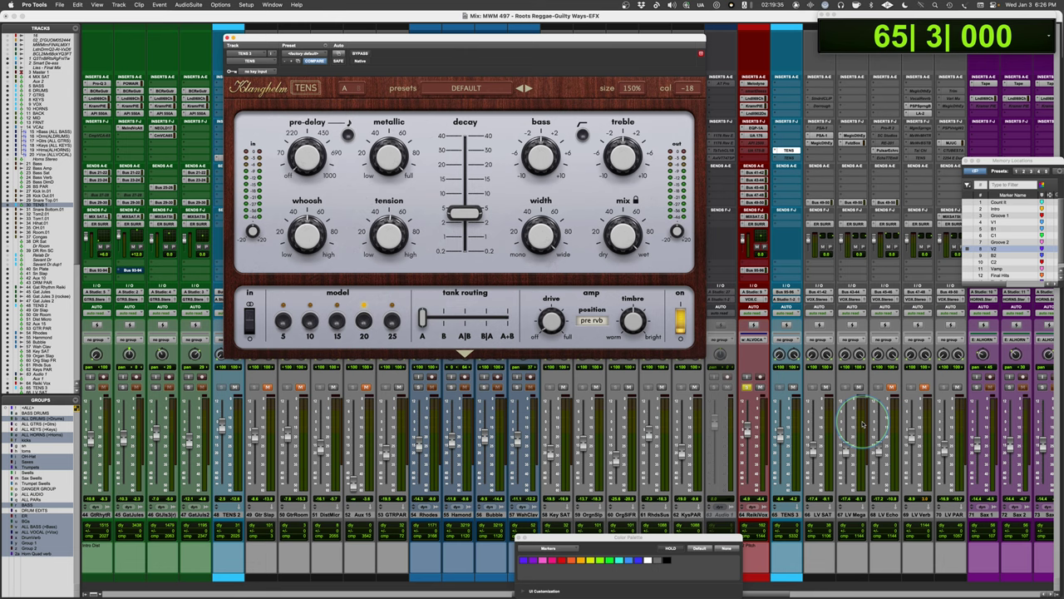
{"action": "key", "text": "space"}
- Shorten the TENS 3 decay from 4.0 to 2.0 and set pre-delay to 33.9
{"action": "left_click", "coordinate": [779, 385]}
{"action": "left_click", "coordinate": [474, 152]}
{"action": "left_click_drag", "start_coordinate": [465, 214], "coordinate": [462, 226]}
{"action": "left_click_drag", "start_coordinate": [306, 150], "coordinate": [307, 150]}
{"action": "left_click_drag", "start_coordinate": [464, 222], "coordinate": [465, 219]}
- Audition spring models 20, 15, 10 and 5, route through tank B, and settle on model 25
{"action": "left_click", "coordinate": [372, 336]}
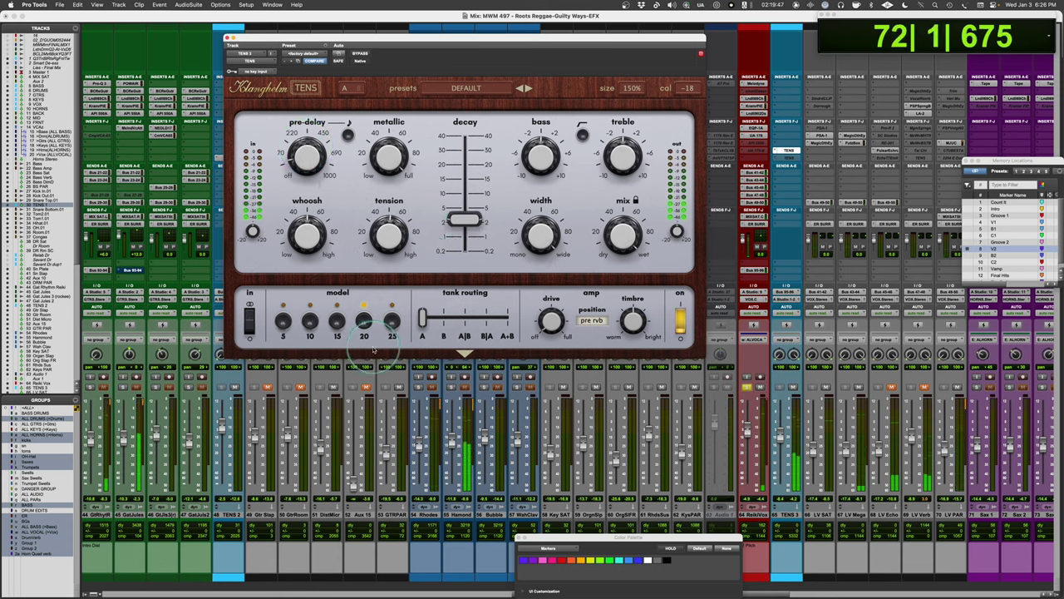
{"action": "left_click", "coordinate": [337, 321]}
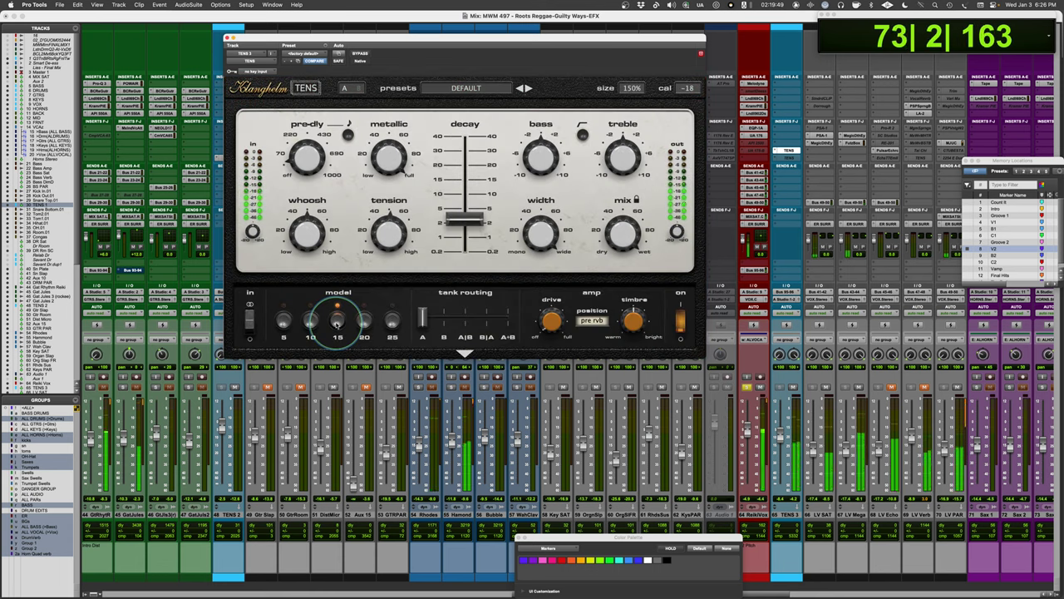
{"action": "left_click", "coordinate": [309, 322]}
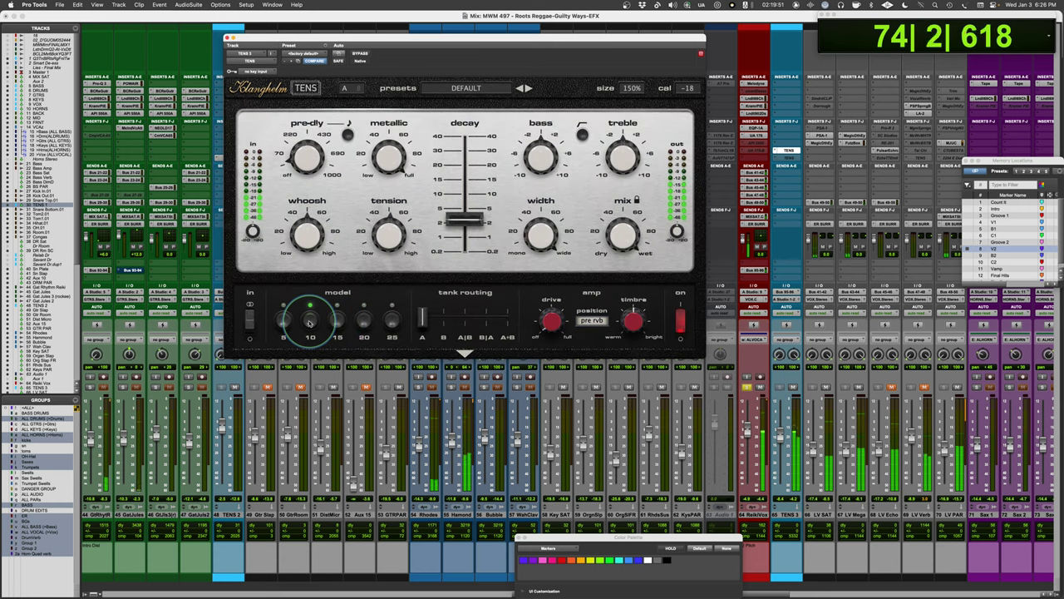
{"action": "left_click", "coordinate": [283, 317]}
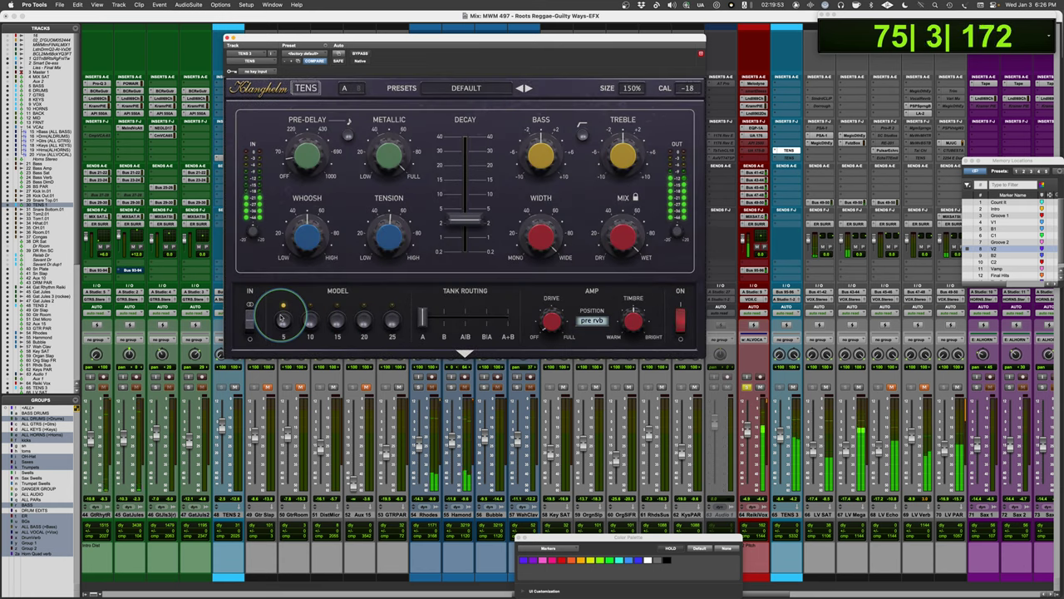
{"action": "left_click_drag", "start_coordinate": [422, 319], "coordinate": [444, 316]}
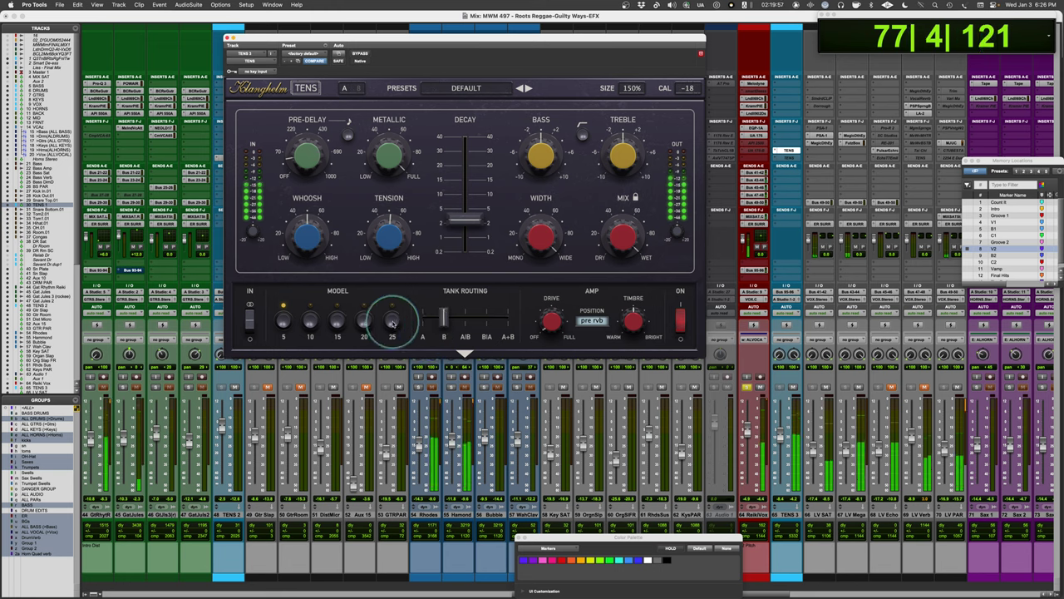
{"action": "left_click", "coordinate": [392, 321]}
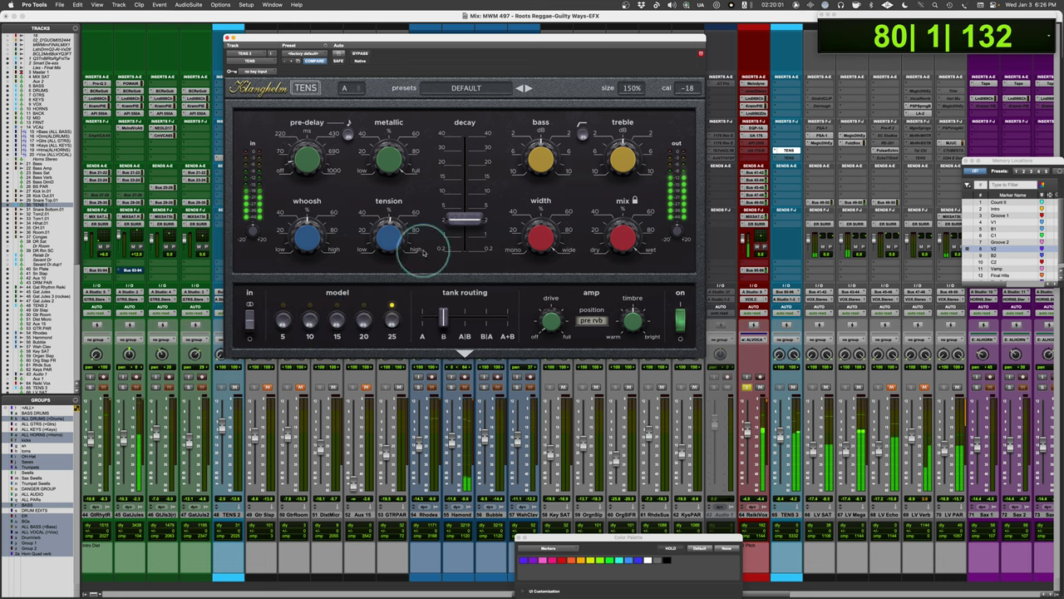
- Adjust the springs: tension 51.1, whoosh low, metallic about 64, and decay shortened to 1.3
{"action": "left_click_drag", "start_coordinate": [464, 221], "coordinate": [462, 239]}
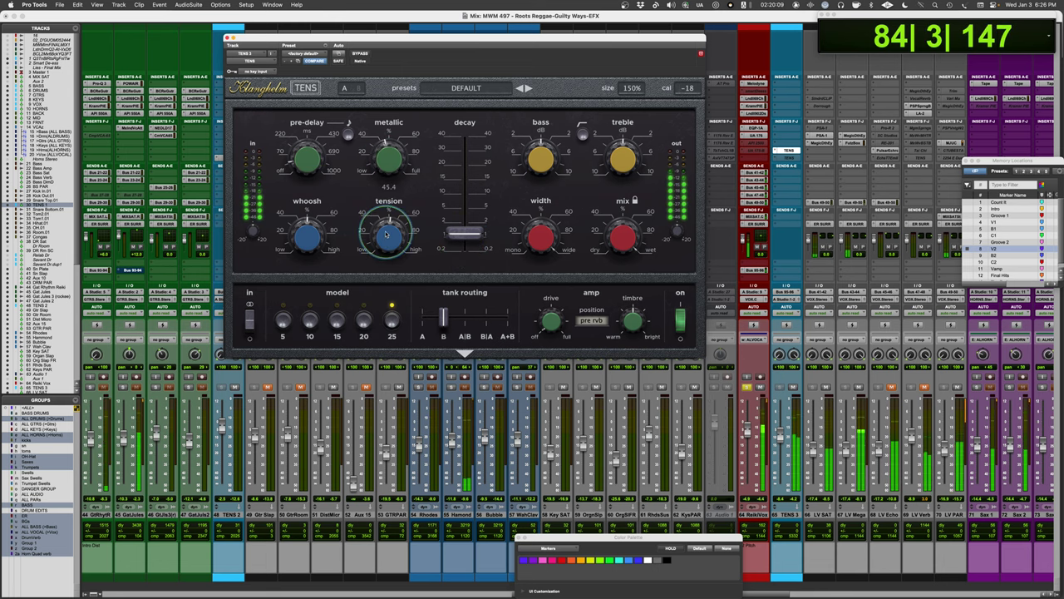
{"action": "left_click_drag", "start_coordinate": [386, 236], "coordinate": [394, 231]}
{"action": "left_click_drag", "start_coordinate": [308, 236], "coordinate": [309, 239]}
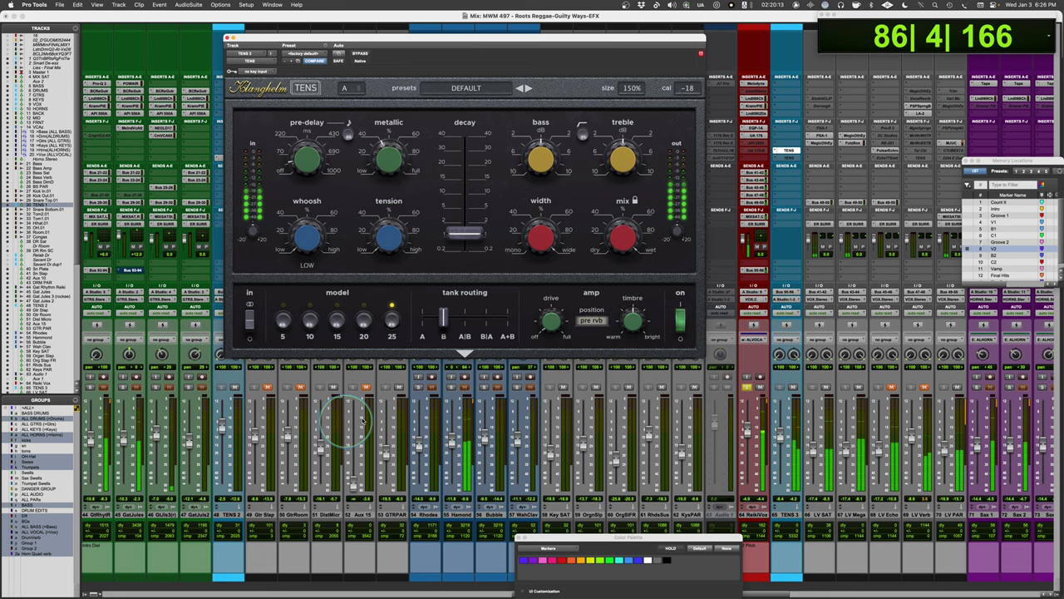
{"action": "left_click_drag", "start_coordinate": [389, 156], "coordinate": [388, 127]}
{"action": "left_click_drag", "start_coordinate": [464, 233], "coordinate": [462, 231]}
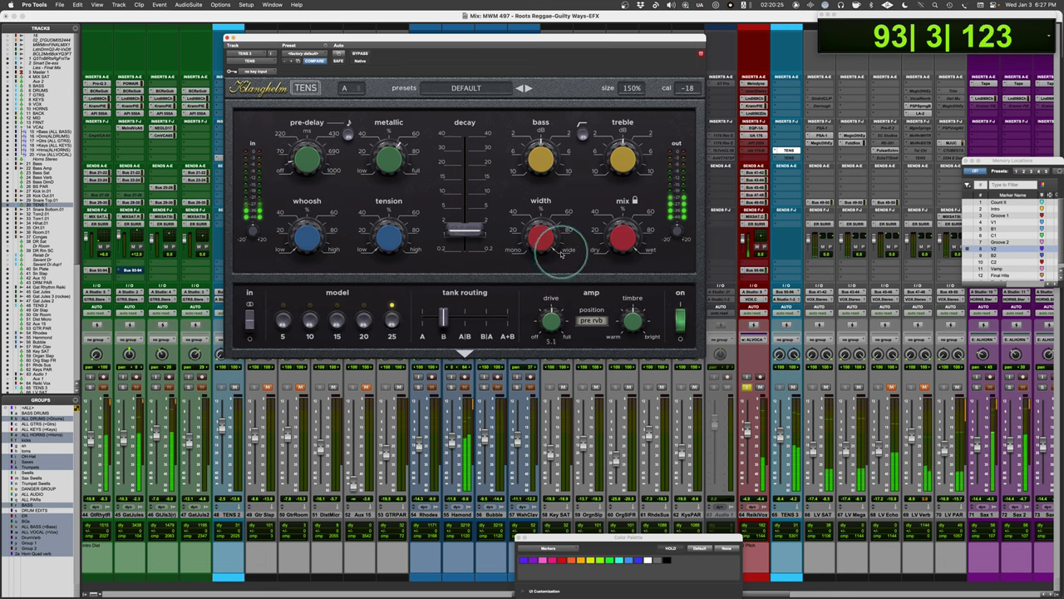
- Keep the amp Position on pre rvb, with Timbre at -2.8 and Drive at 6.0
{"action": "left_click", "coordinate": [592, 322]}
{"action": "left_click", "coordinate": [590, 343]}
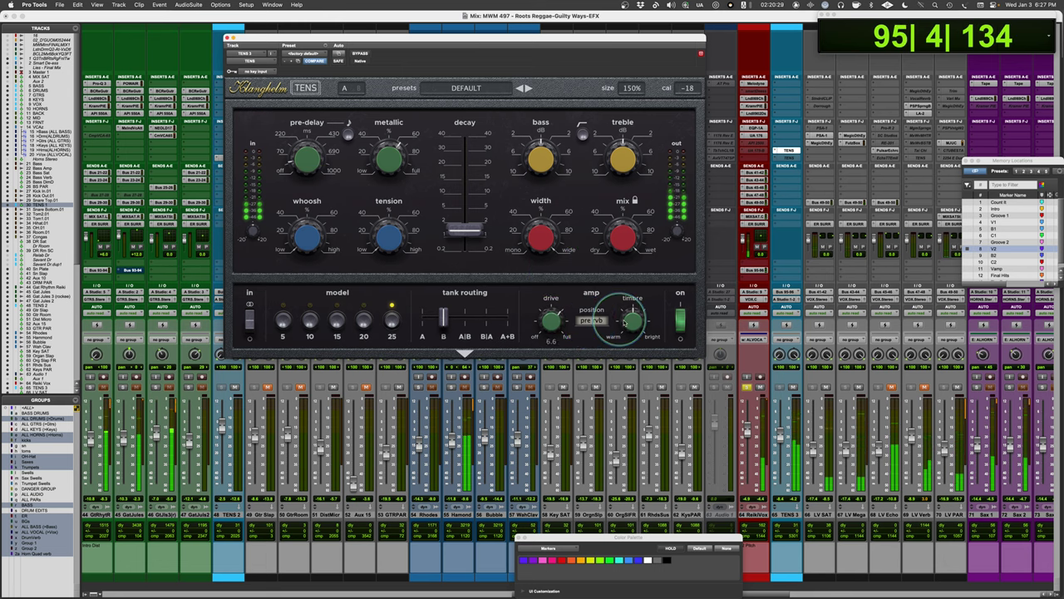
{"action": "left_click_drag", "start_coordinate": [634, 317], "coordinate": [629, 335]}
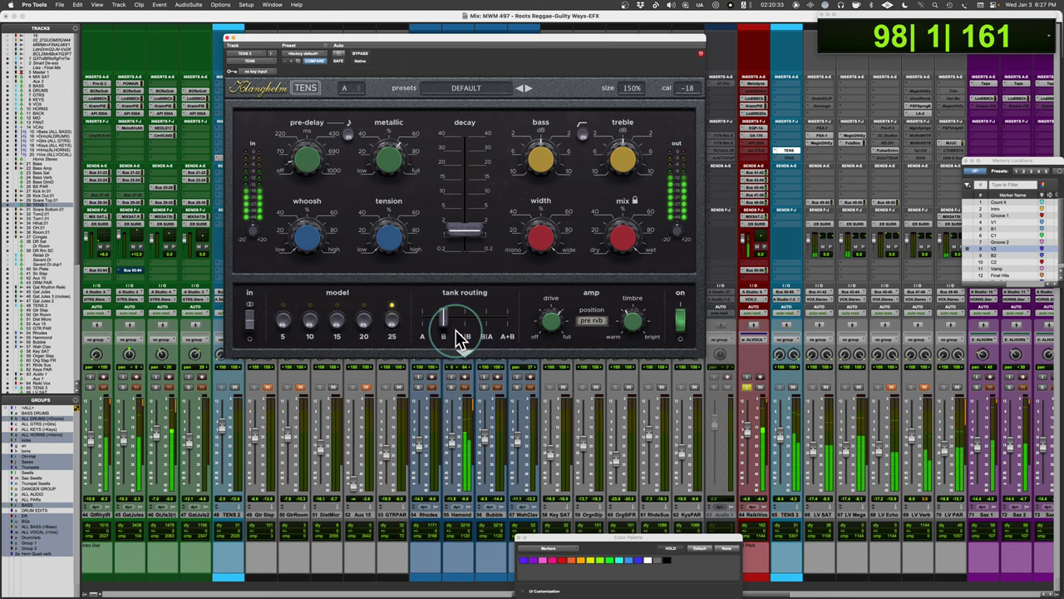
{"action": "left_click_drag", "start_coordinate": [548, 318], "coordinate": [543, 334]}
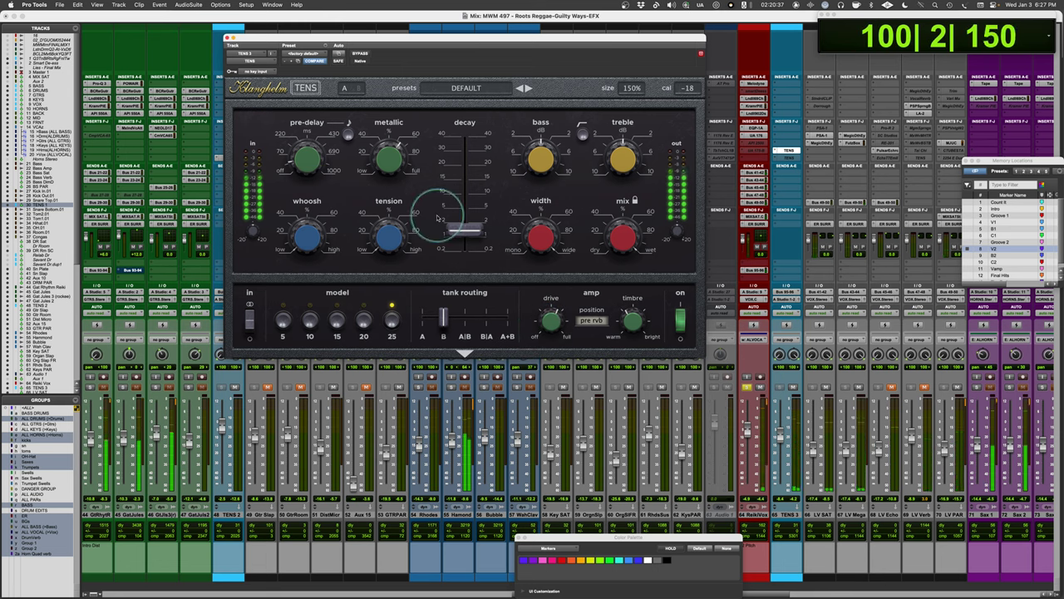
{"action": "scroll", "coordinate": [462, 235], "scroll_direction": "down", "scroll_amount": 1}
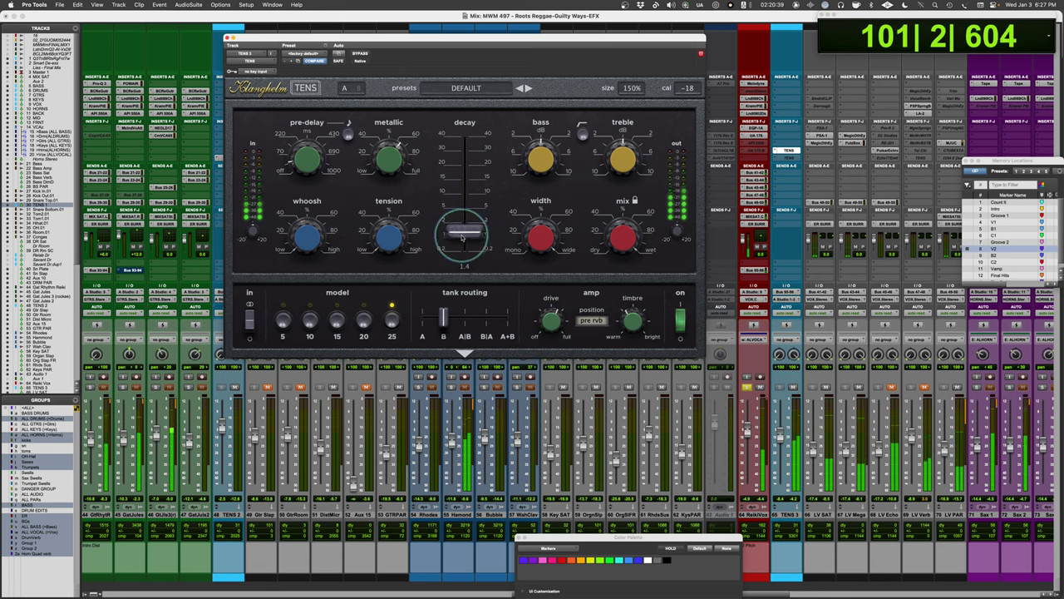
{"action": "scroll", "coordinate": [462, 237], "scroll_direction": "up", "scroll_amount": 1}
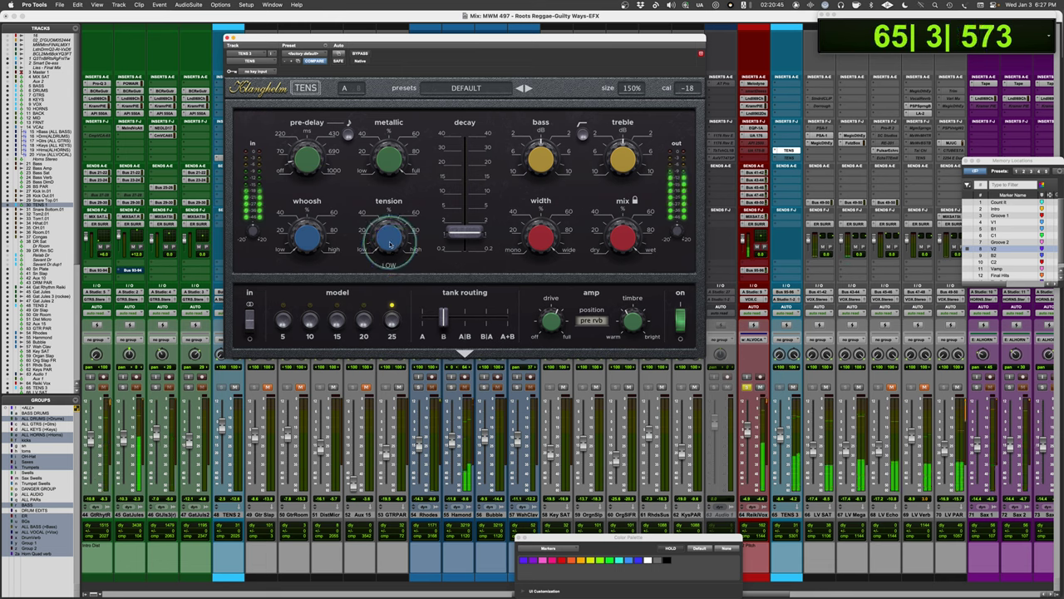
- Raise the pre-delay from 60 to about 99 and cut the bass to -3.8
{"action": "scroll", "coordinate": [392, 239], "scroll_direction": "up", "scroll_amount": 3}
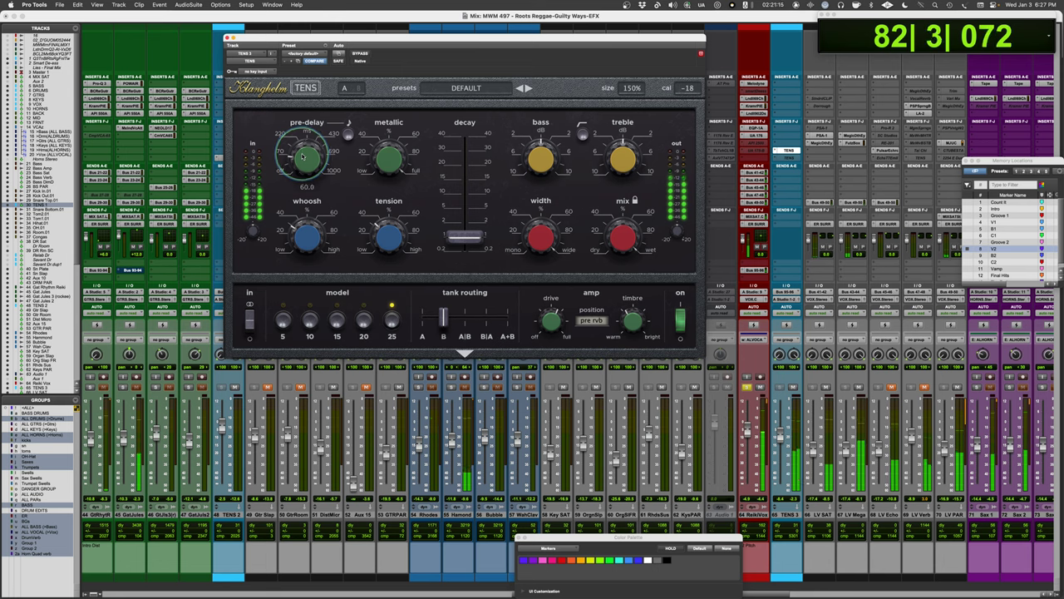
{"action": "mouse_move", "coordinate": [303, 155]}
{"action": "left_mouse_down"}
{"action": "mouse_move", "coordinate": [300, 148]}
{"action": "mouse_move", "coordinate": [301, 160]}
{"action": "left_mouse_up"}
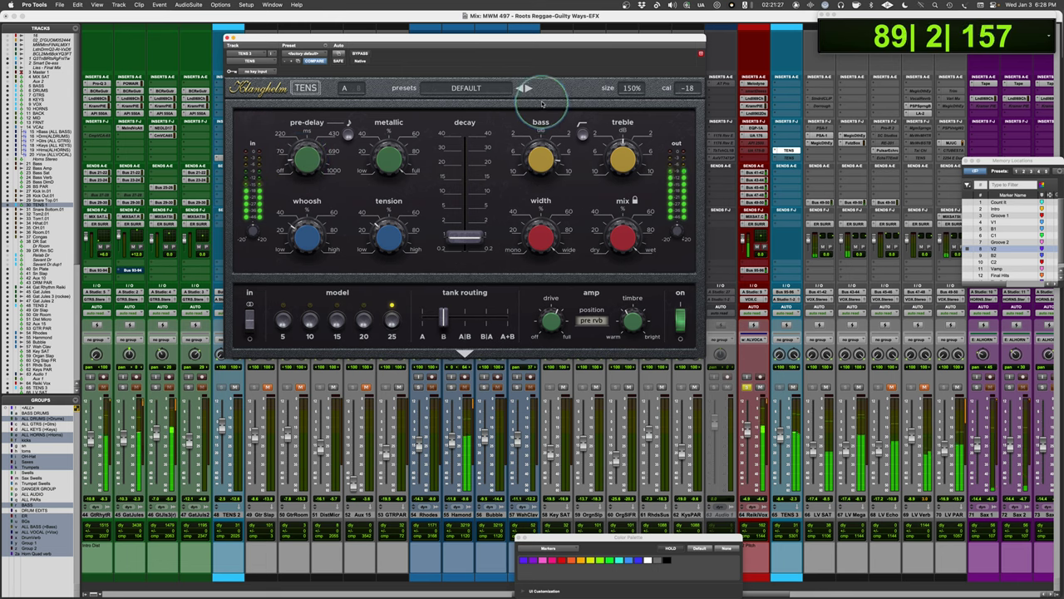
{"action": "mouse_move", "coordinate": [542, 159]}
{"action": "left_click_drag", "start_coordinate": [542, 159], "coordinate": [541, 195]}
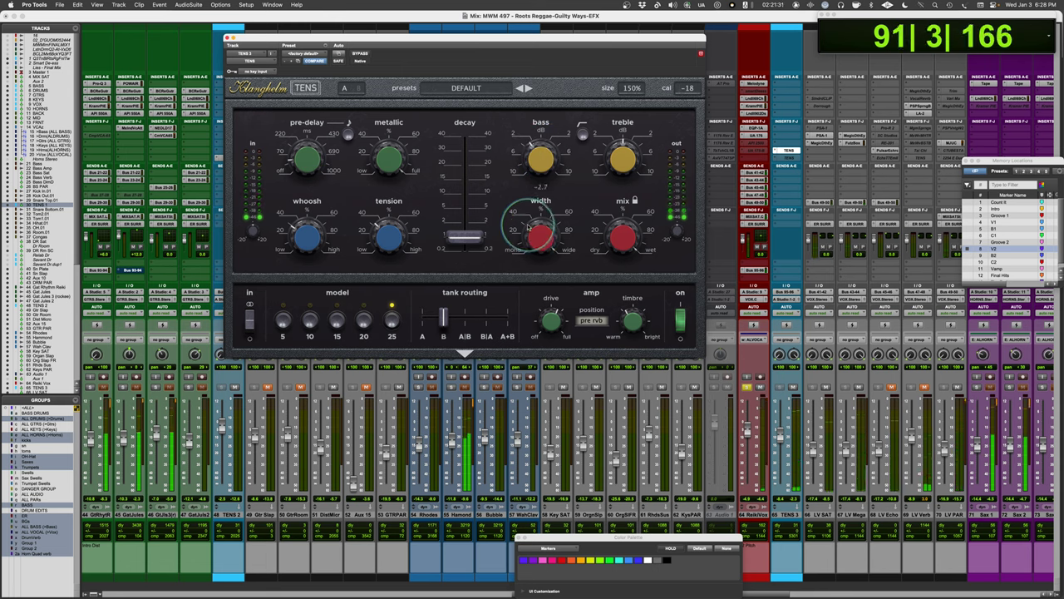
{"action": "mouse_move", "coordinate": [621, 142]}
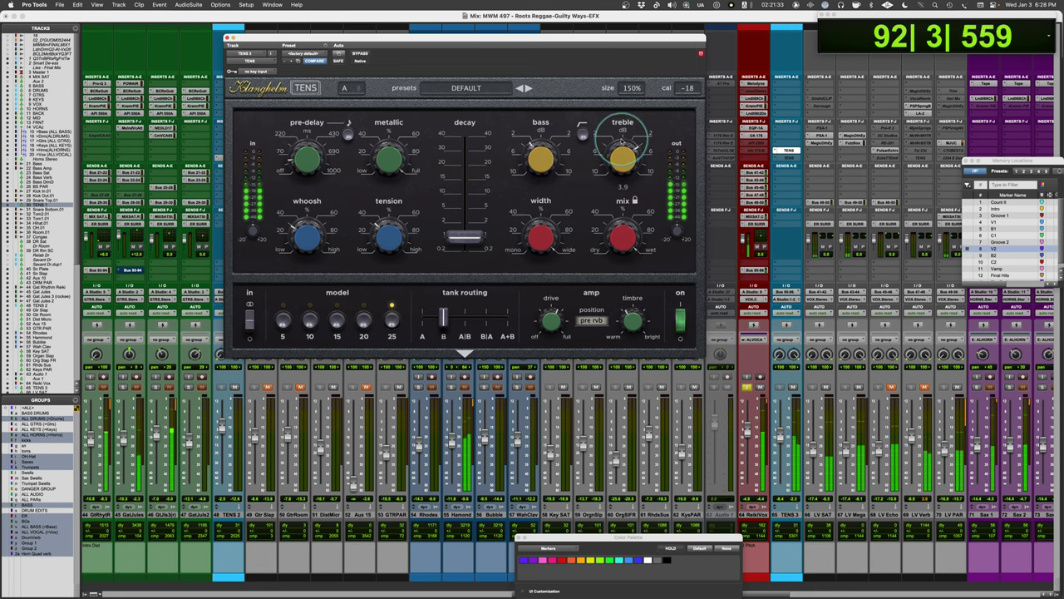
{"action": "left_click_drag", "start_coordinate": [539, 158], "coordinate": [532, 161]}
- Set tank routing to A|B, raise tension from 32.5 to 75.3, and bring decay back to 1.0
{"action": "mouse_move", "coordinate": [468, 241]}
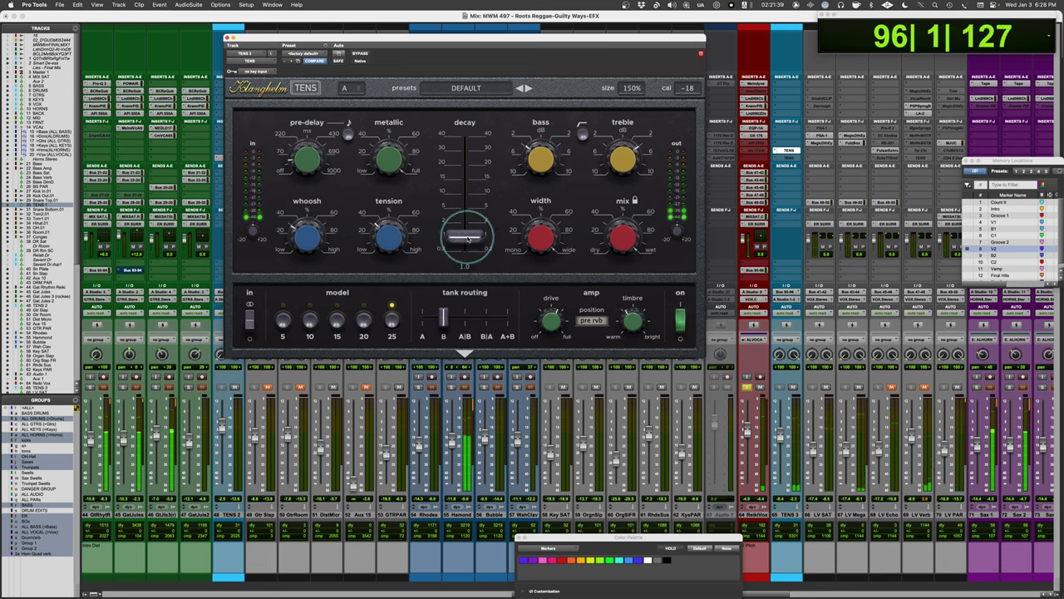
{"action": "left_click_drag", "start_coordinate": [482, 307], "coordinate": [464, 315]}
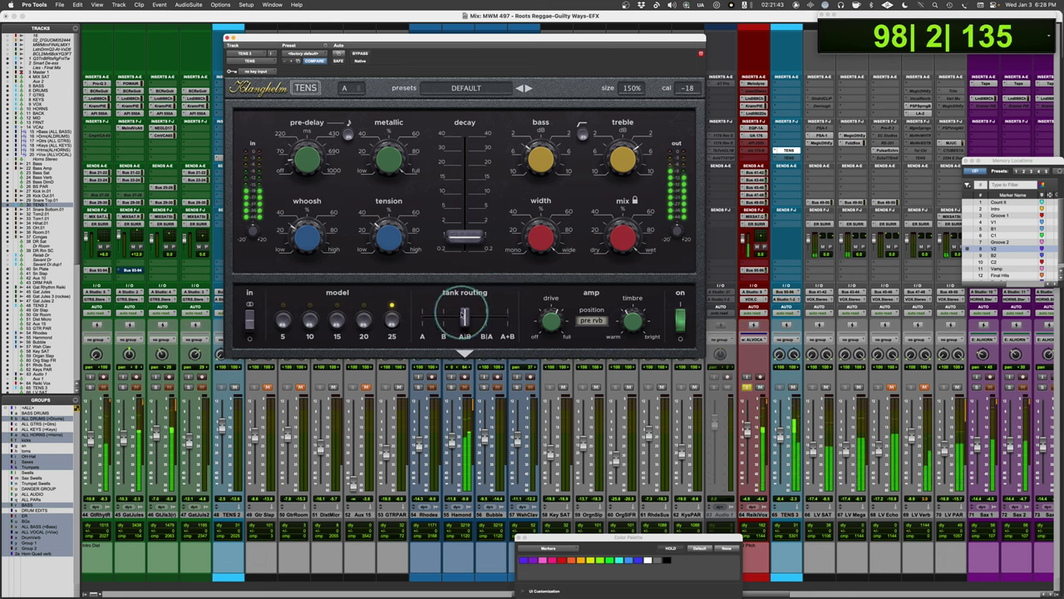
{"action": "mouse_move", "coordinate": [464, 240]}
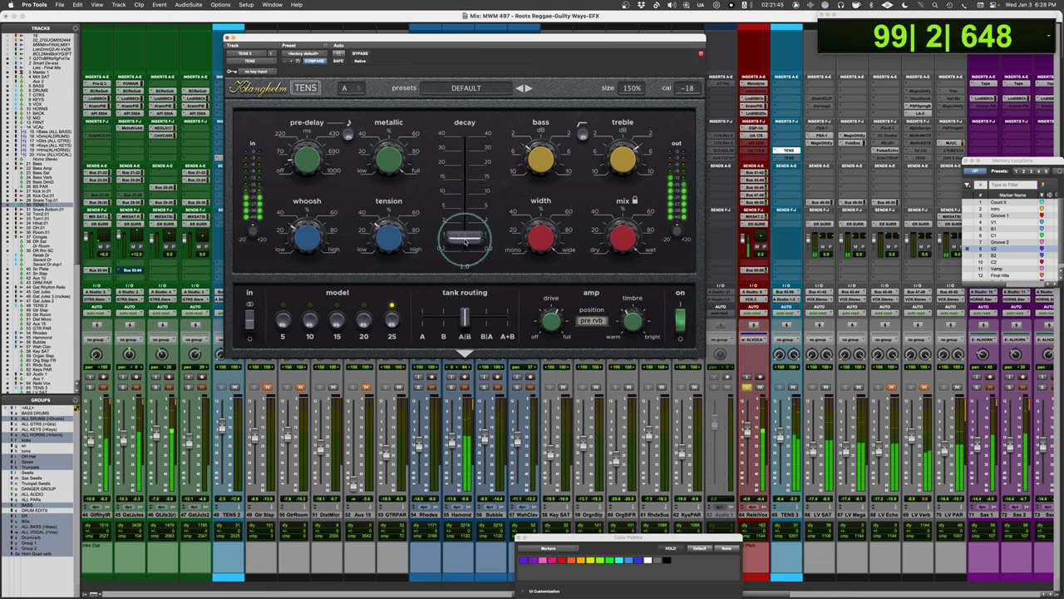
{"action": "left_click_drag", "start_coordinate": [465, 241], "coordinate": [468, 233]}
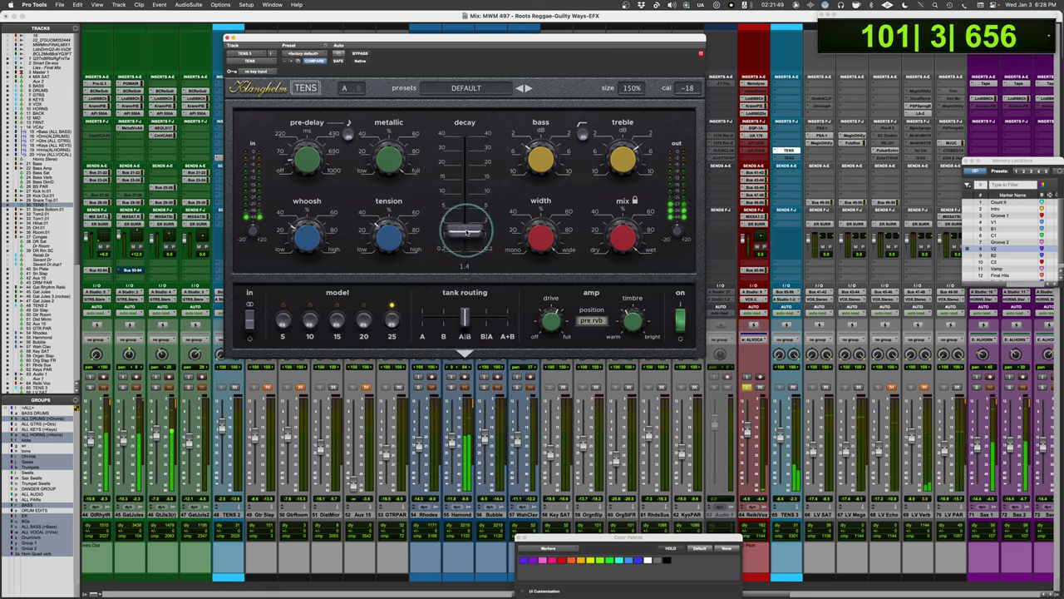
{"action": "mouse_move", "coordinate": [384, 237]}
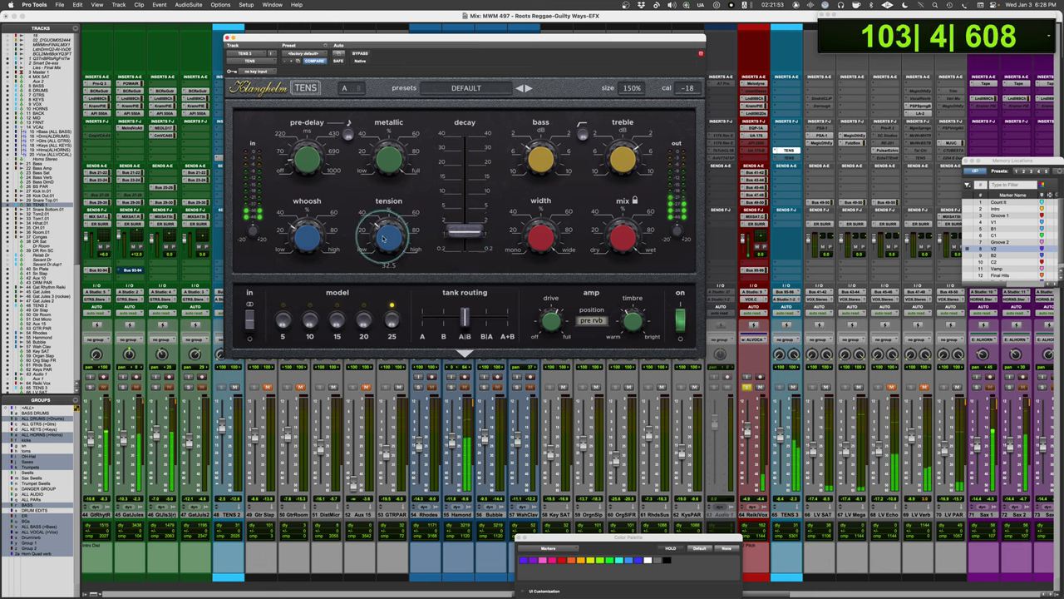
{"action": "left_click_drag", "start_coordinate": [384, 237], "coordinate": [380, 191]}
{"action": "left_click", "coordinate": [467, 235]}
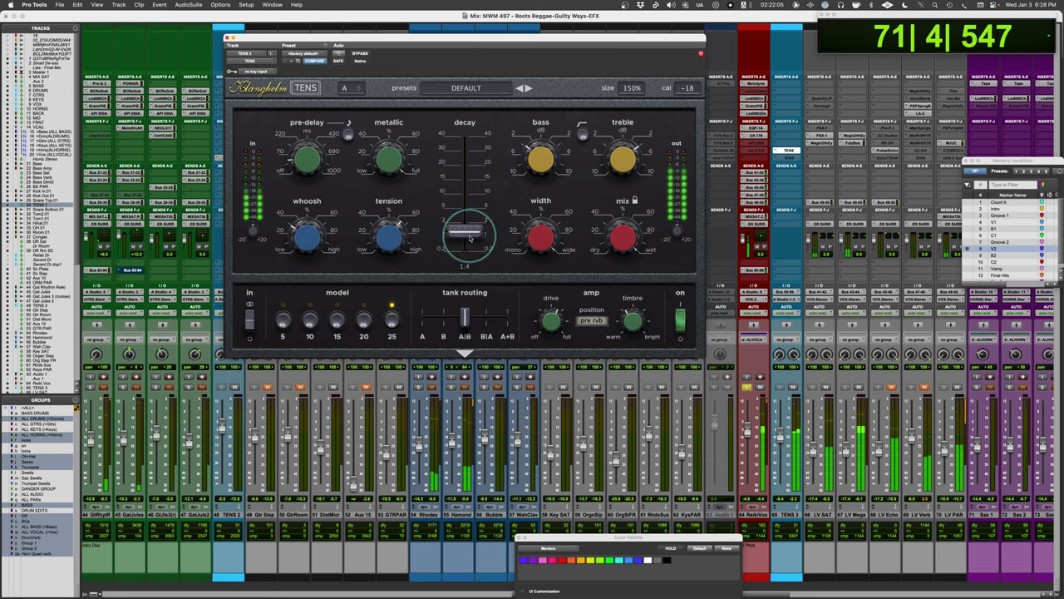
{"action": "mouse_move", "coordinate": [469, 238]}
{"action": "left_mouse_down"}
{"action": "mouse_move", "coordinate": [465, 259]}
{"action": "mouse_move", "coordinate": [460, 236]}
{"action": "mouse_move", "coordinate": [460, 244]}
{"action": "left_mouse_up"}
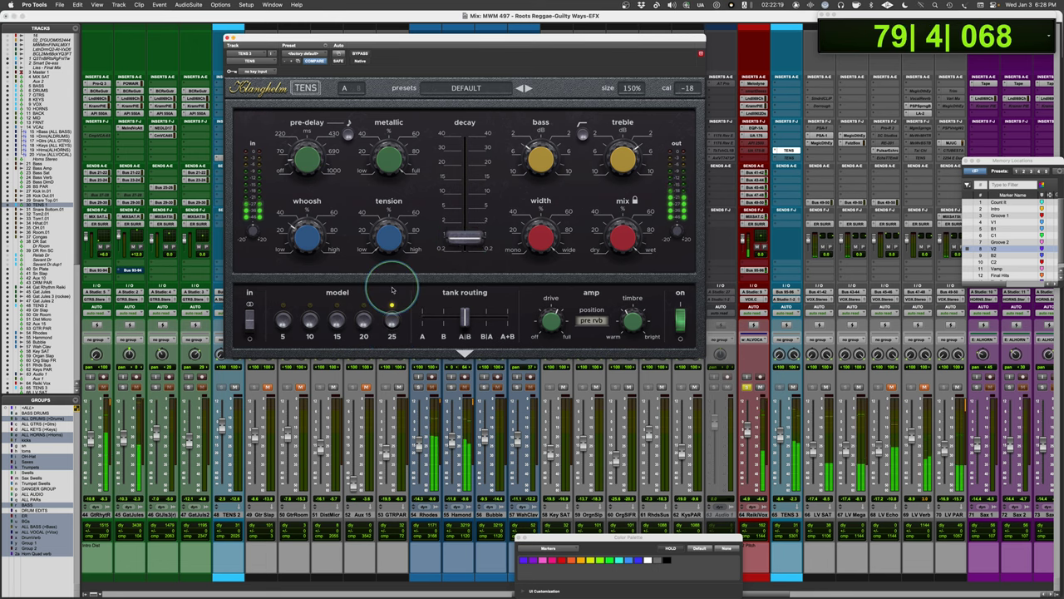
- Audition spring models 20, 15, 10 and 5, then return to model 25
{"action": "left_click", "coordinate": [365, 324]}
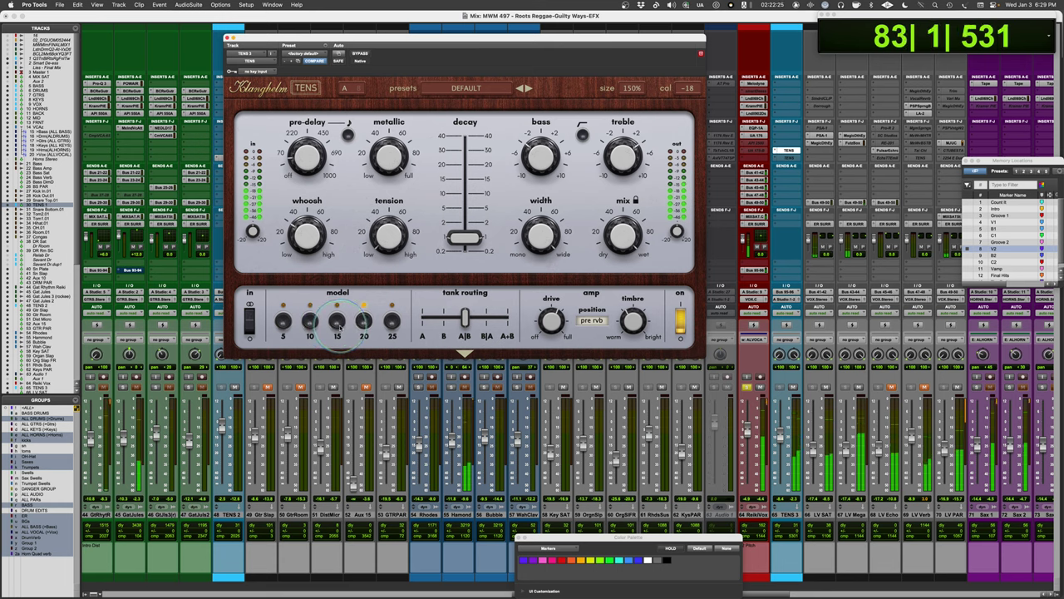
{"action": "left_click", "coordinate": [337, 322]}
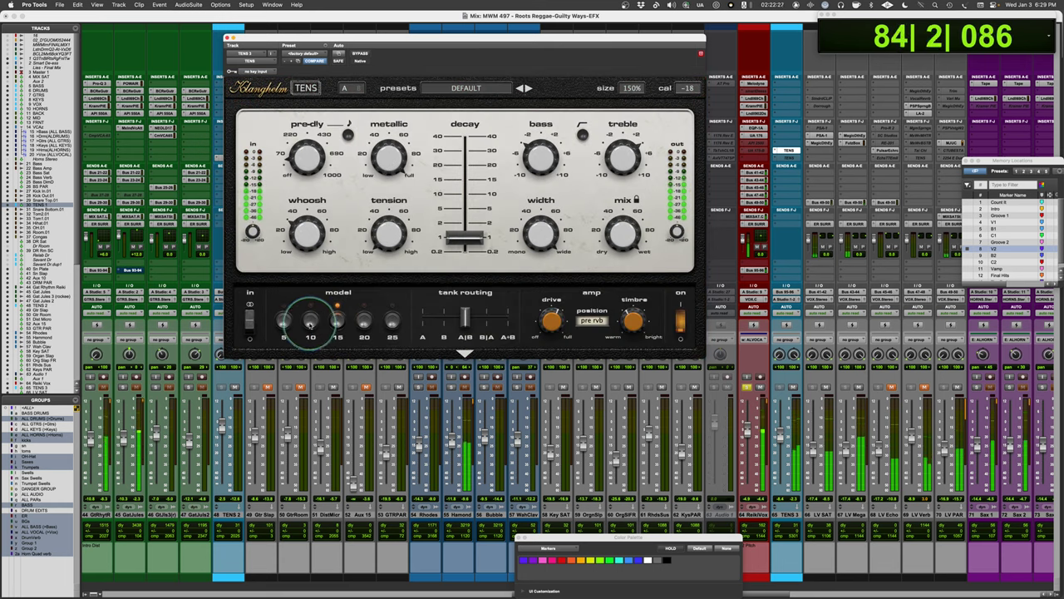
{"action": "left_click", "coordinate": [310, 325]}
{"action": "left_click", "coordinate": [284, 323]}
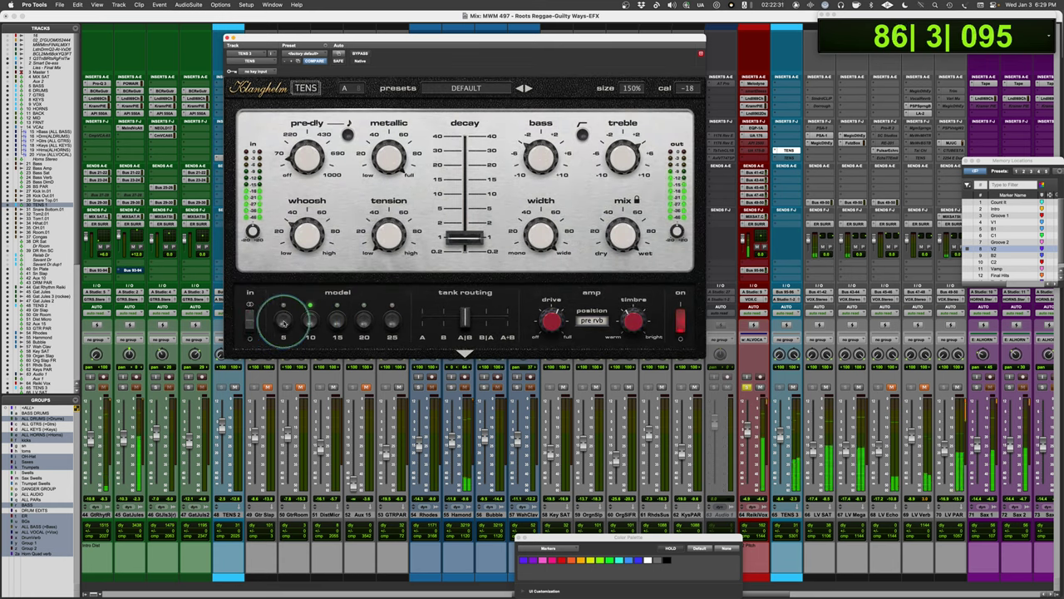
{"action": "left_click", "coordinate": [284, 323]}
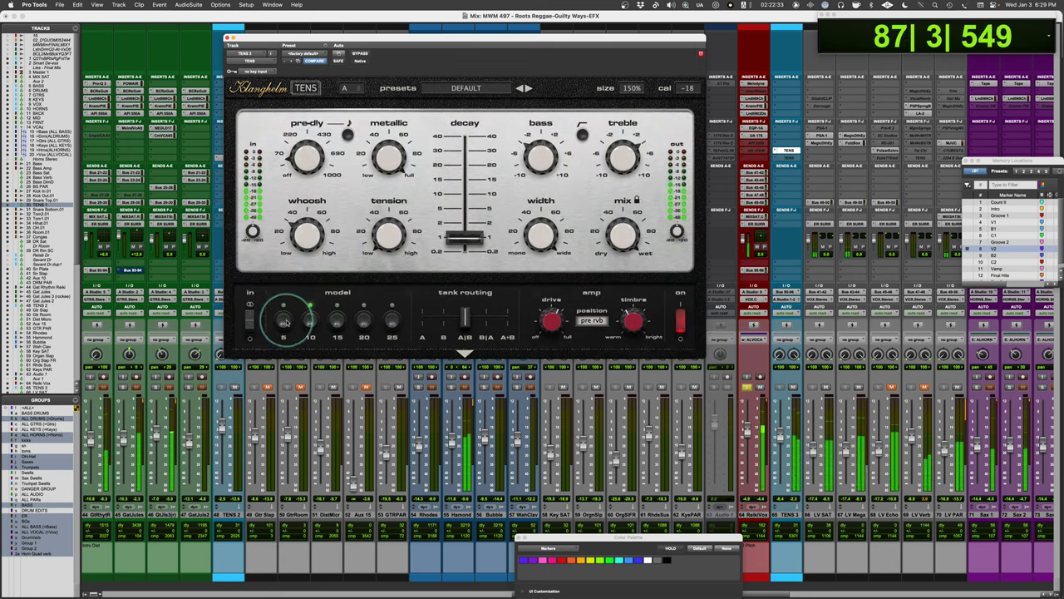
{"action": "left_click", "coordinate": [284, 322]}
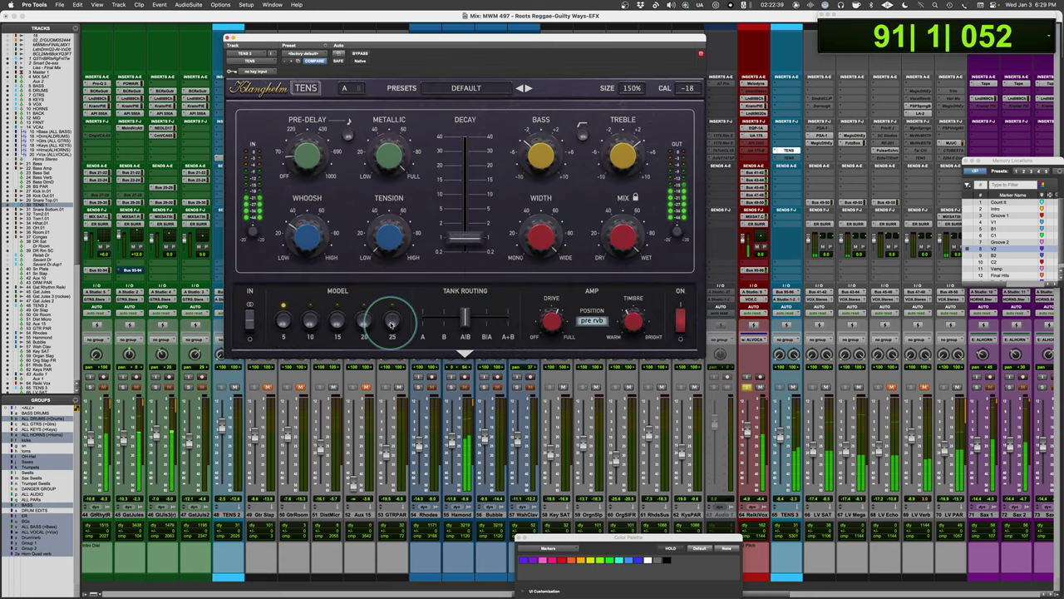
{"action": "left_click", "coordinate": [392, 322]}
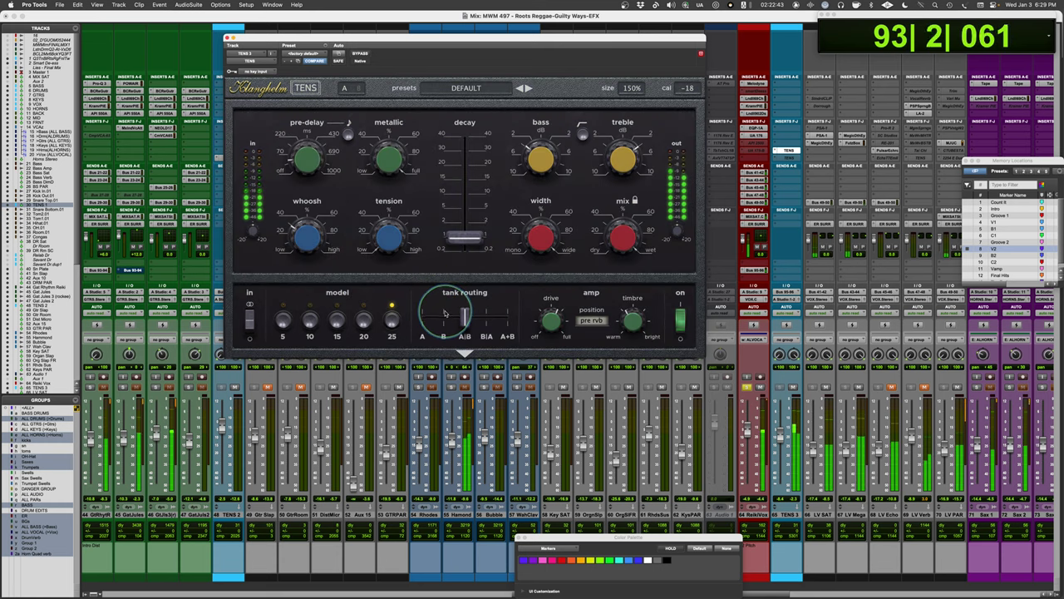
- Try tank routing B, settle on B|A, and stop playback
{"action": "left_click", "coordinate": [444, 313]}
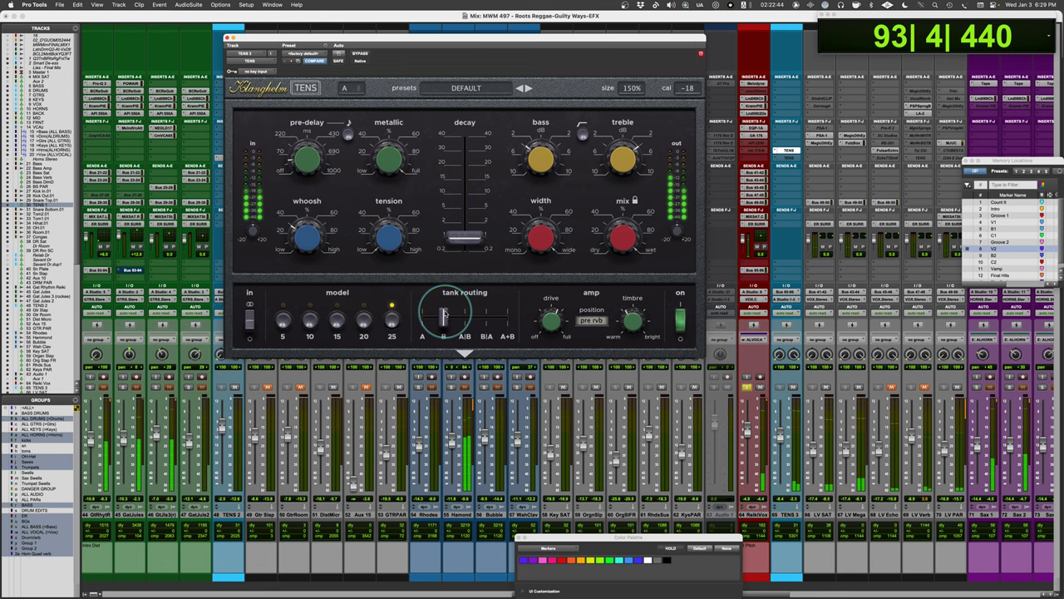
{"action": "left_click", "coordinate": [486, 314]}
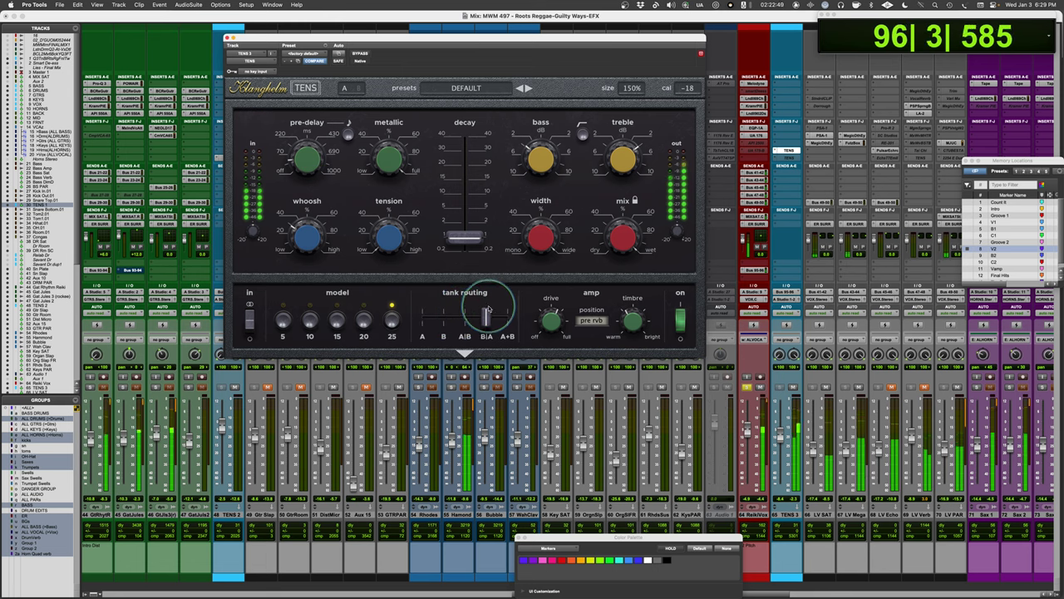
{"action": "key", "text": "space"}
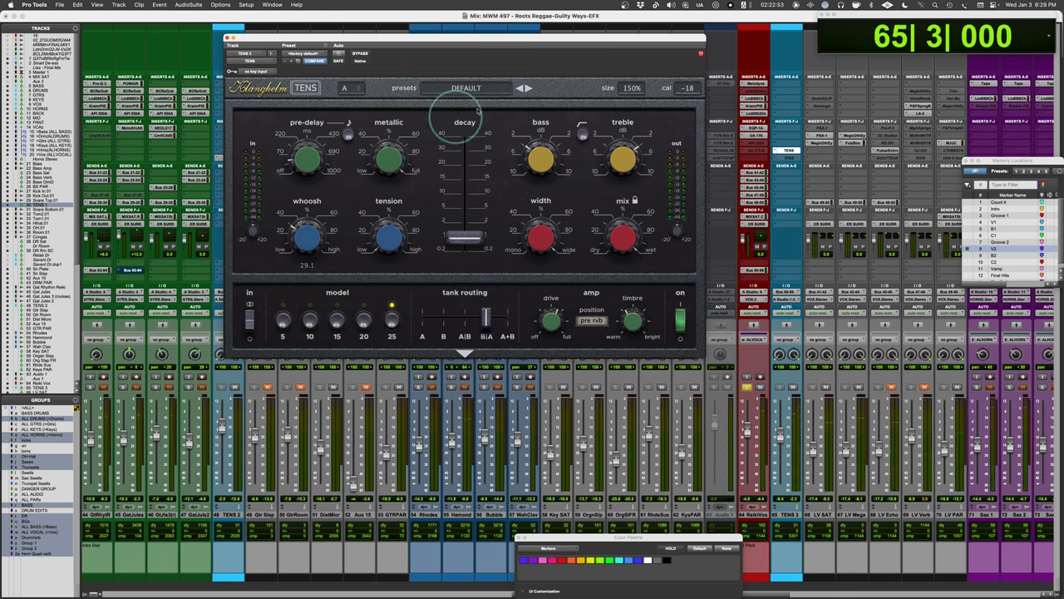
{"action": "mouse_move", "coordinate": [554, 148]}
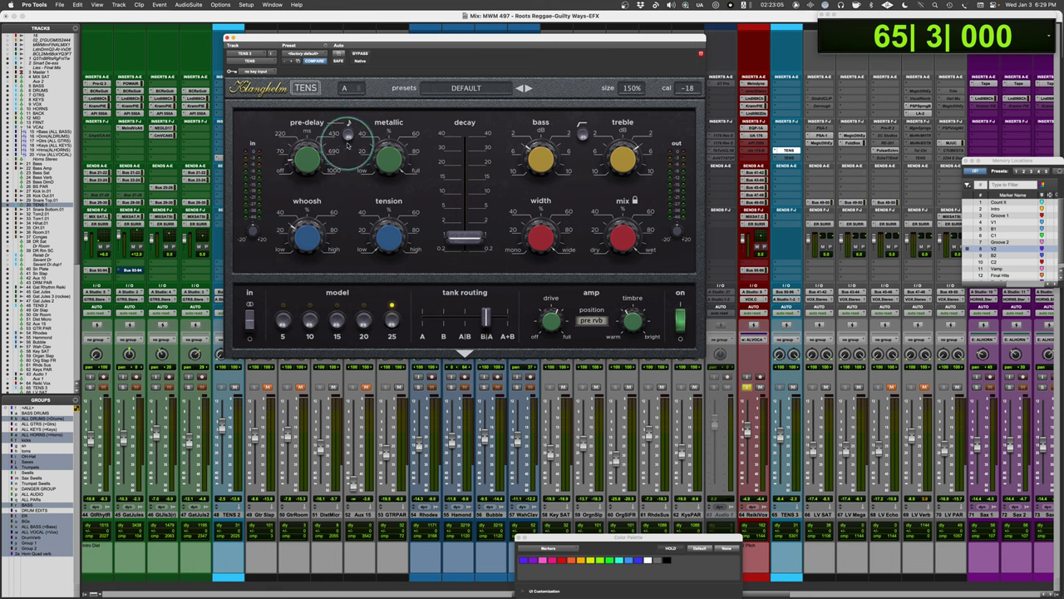
{"action": "left_click", "coordinate": [464, 353]}
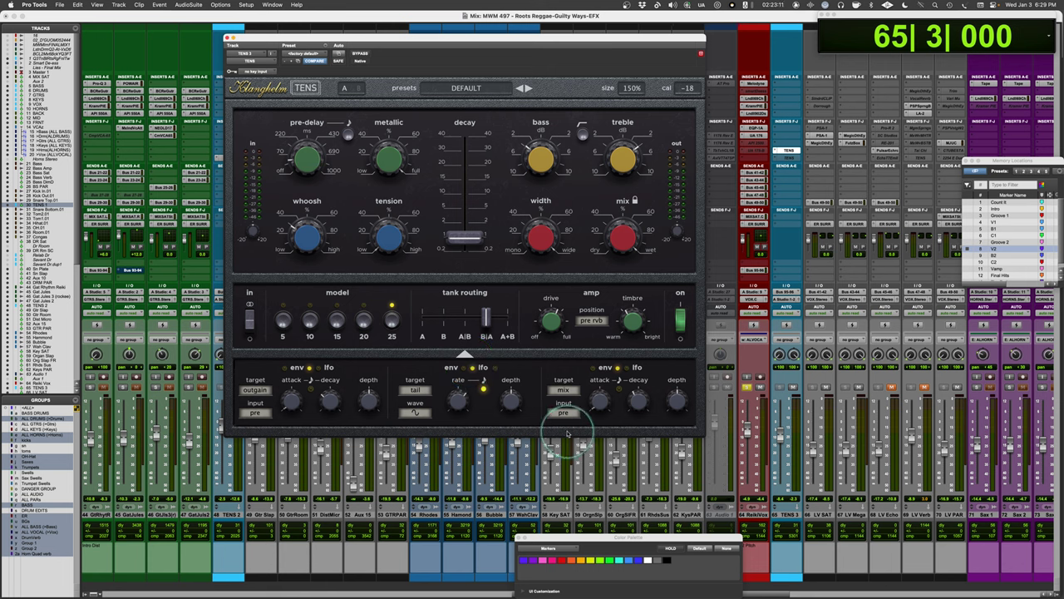
{"action": "left_click", "coordinate": [464, 353]}
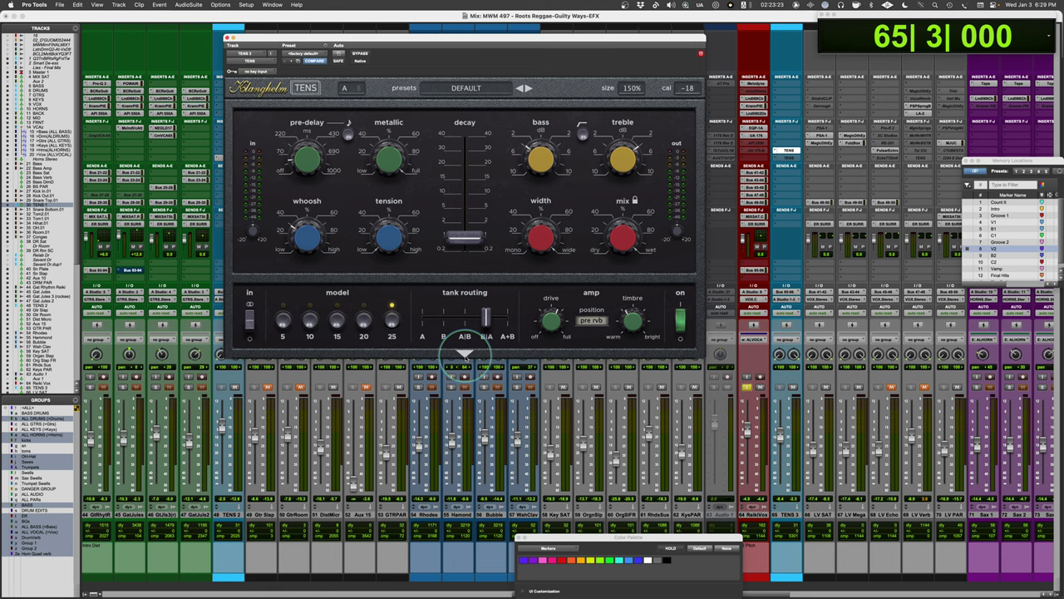
- Drag the TENS plugin window slightly lower and to the right over the mixer
{"action": "mouse_move", "coordinate": [402, 226]}
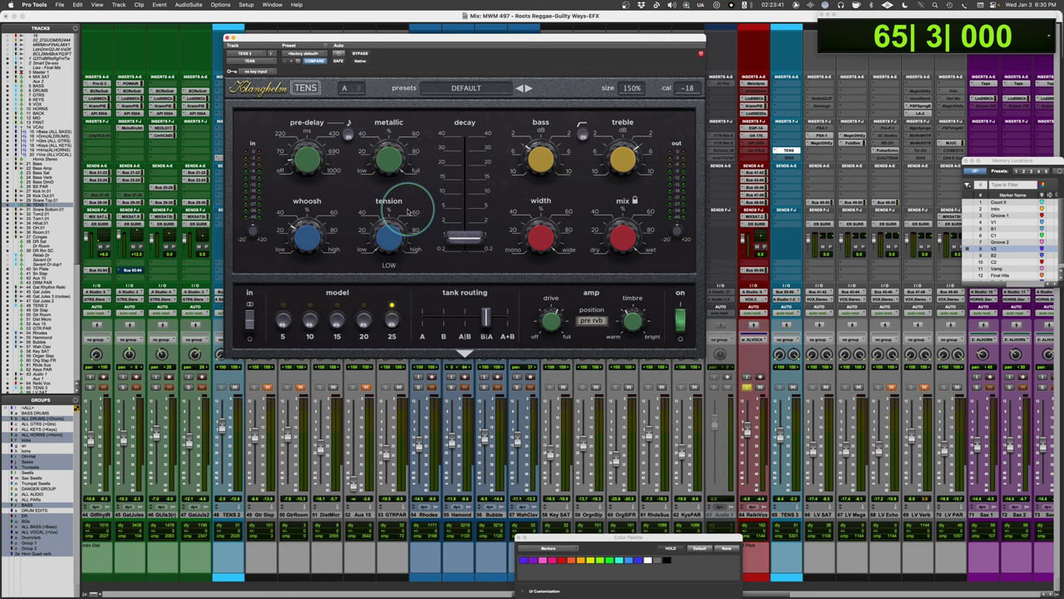
{"action": "left_click_drag", "start_coordinate": [564, 40], "coordinate": [605, 118]}
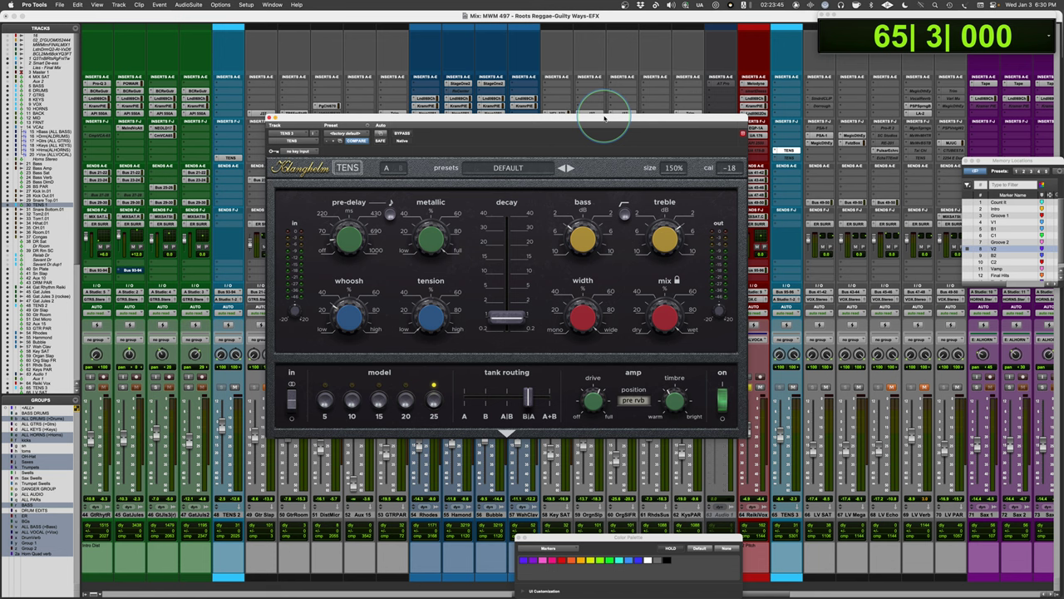